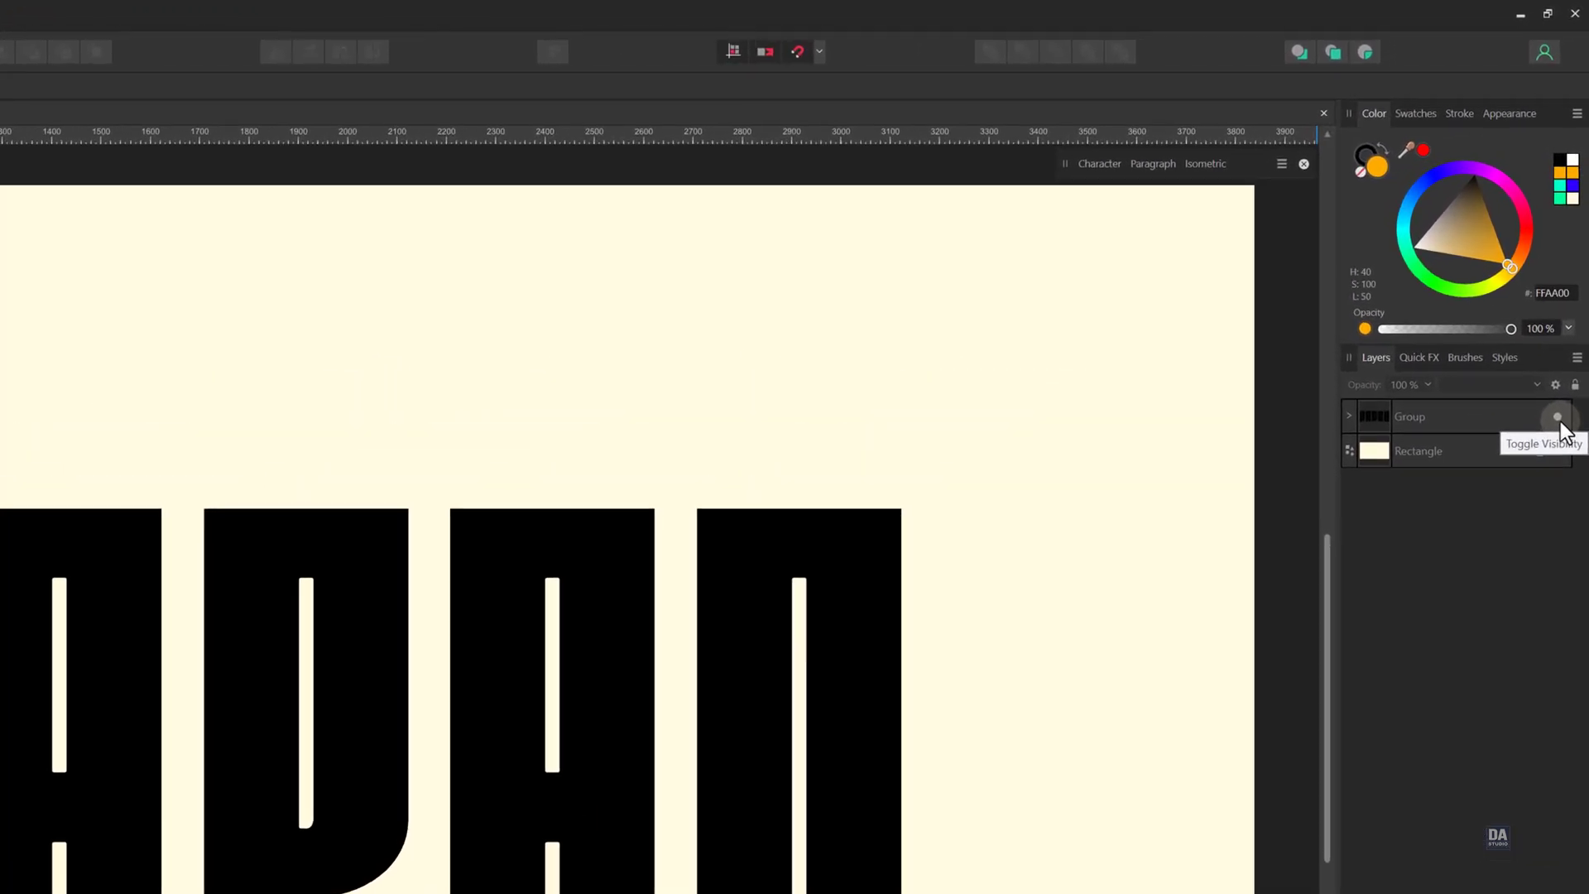
- Hide the black JAPAN lettering group using its visibility dot in the Layers panel
click(1559, 419)
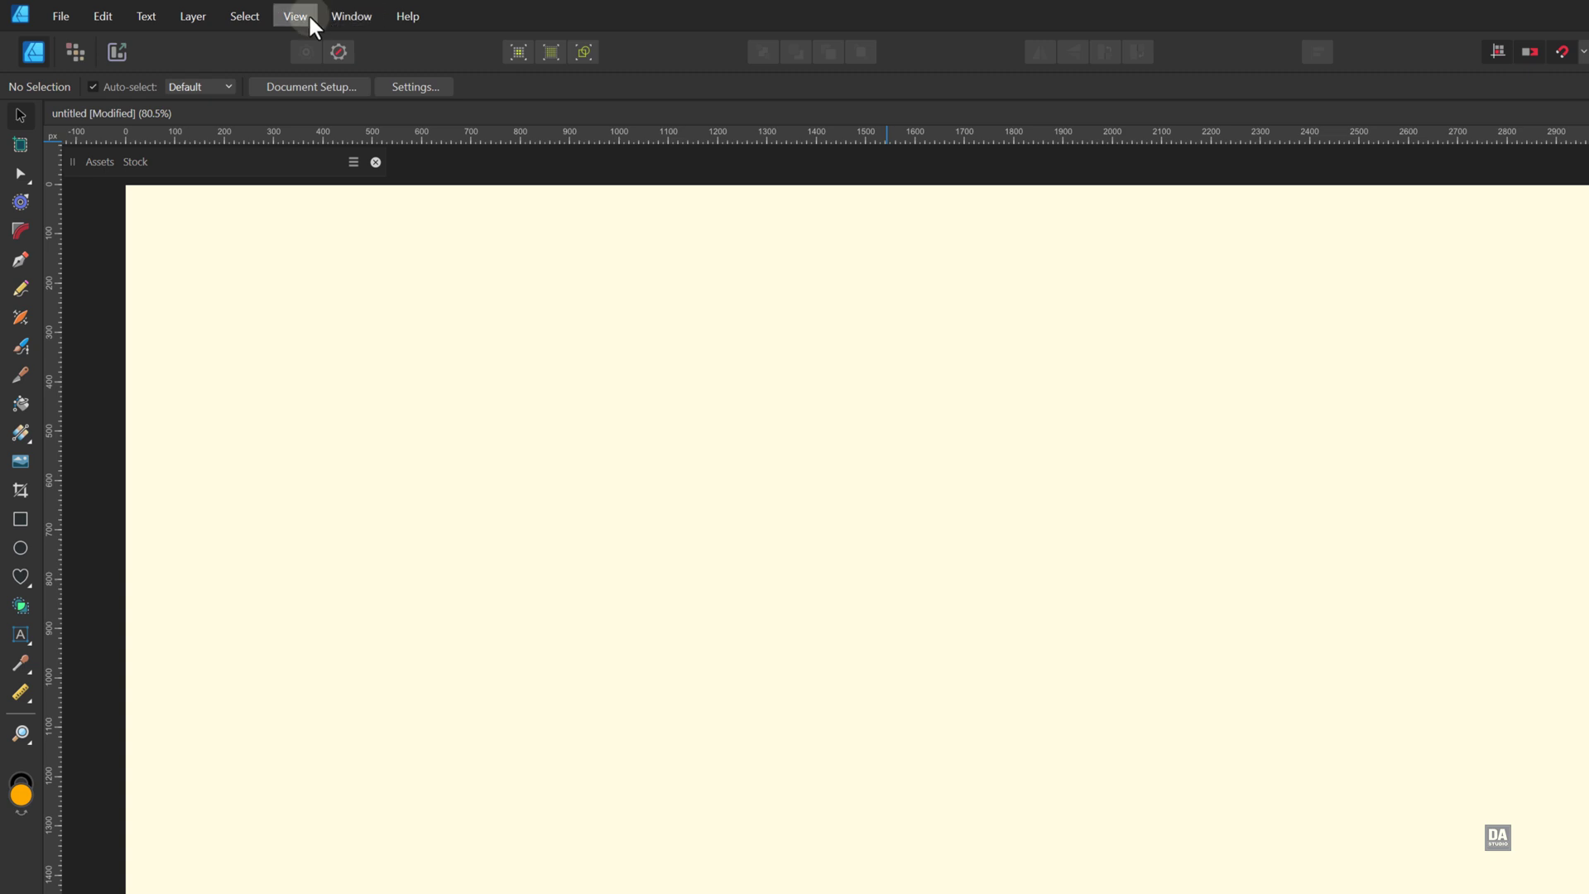
- Show the document grid with 3 divisions through View > Grid and Axis
click(311, 18)
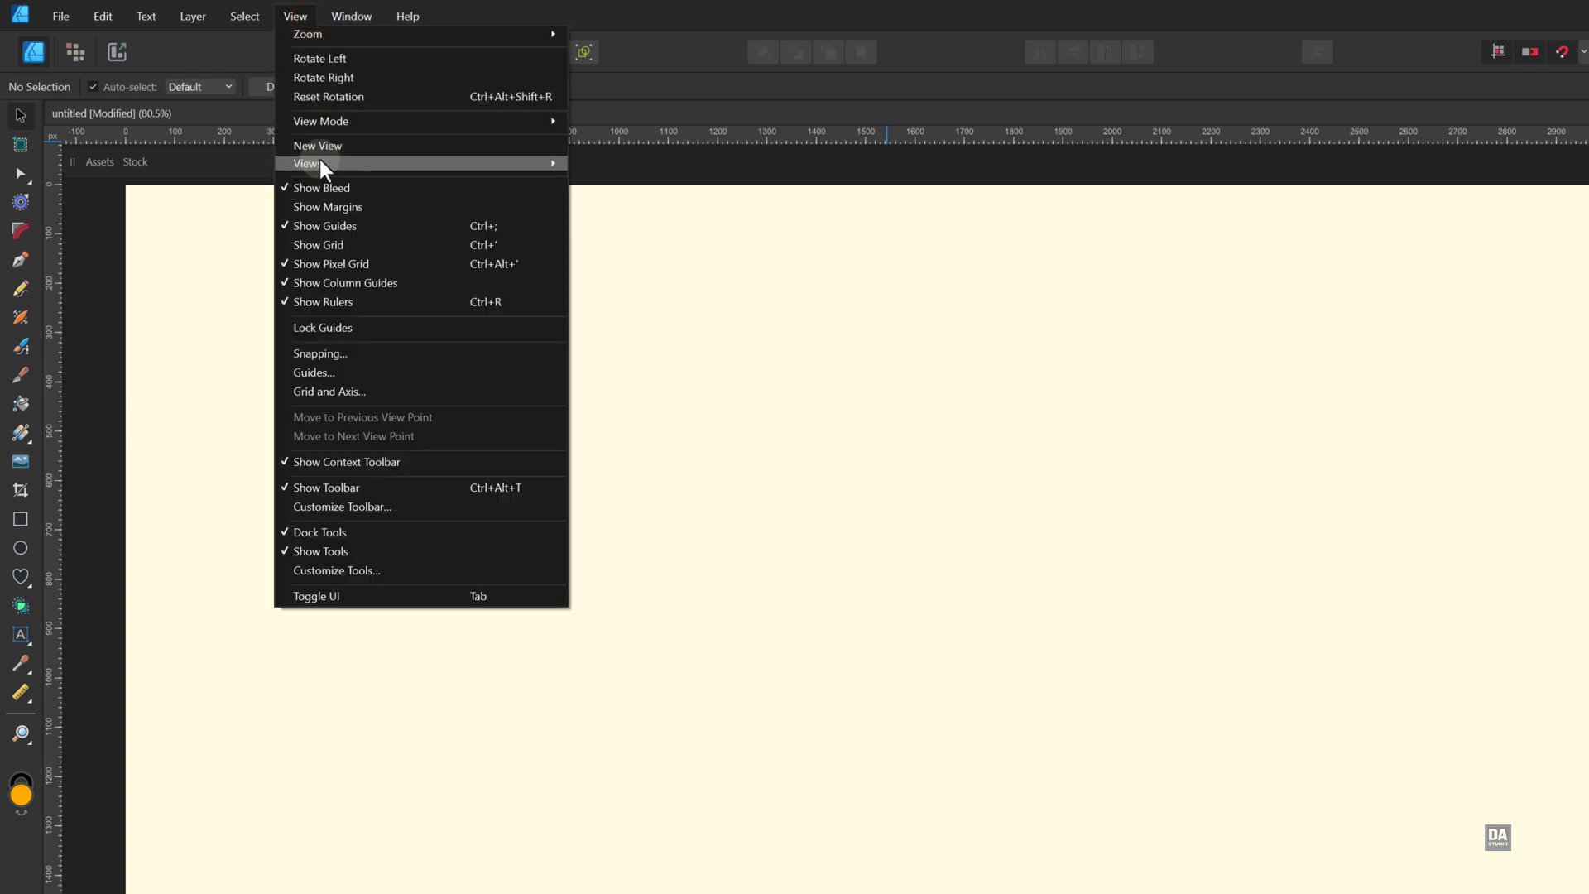
click(314, 391)
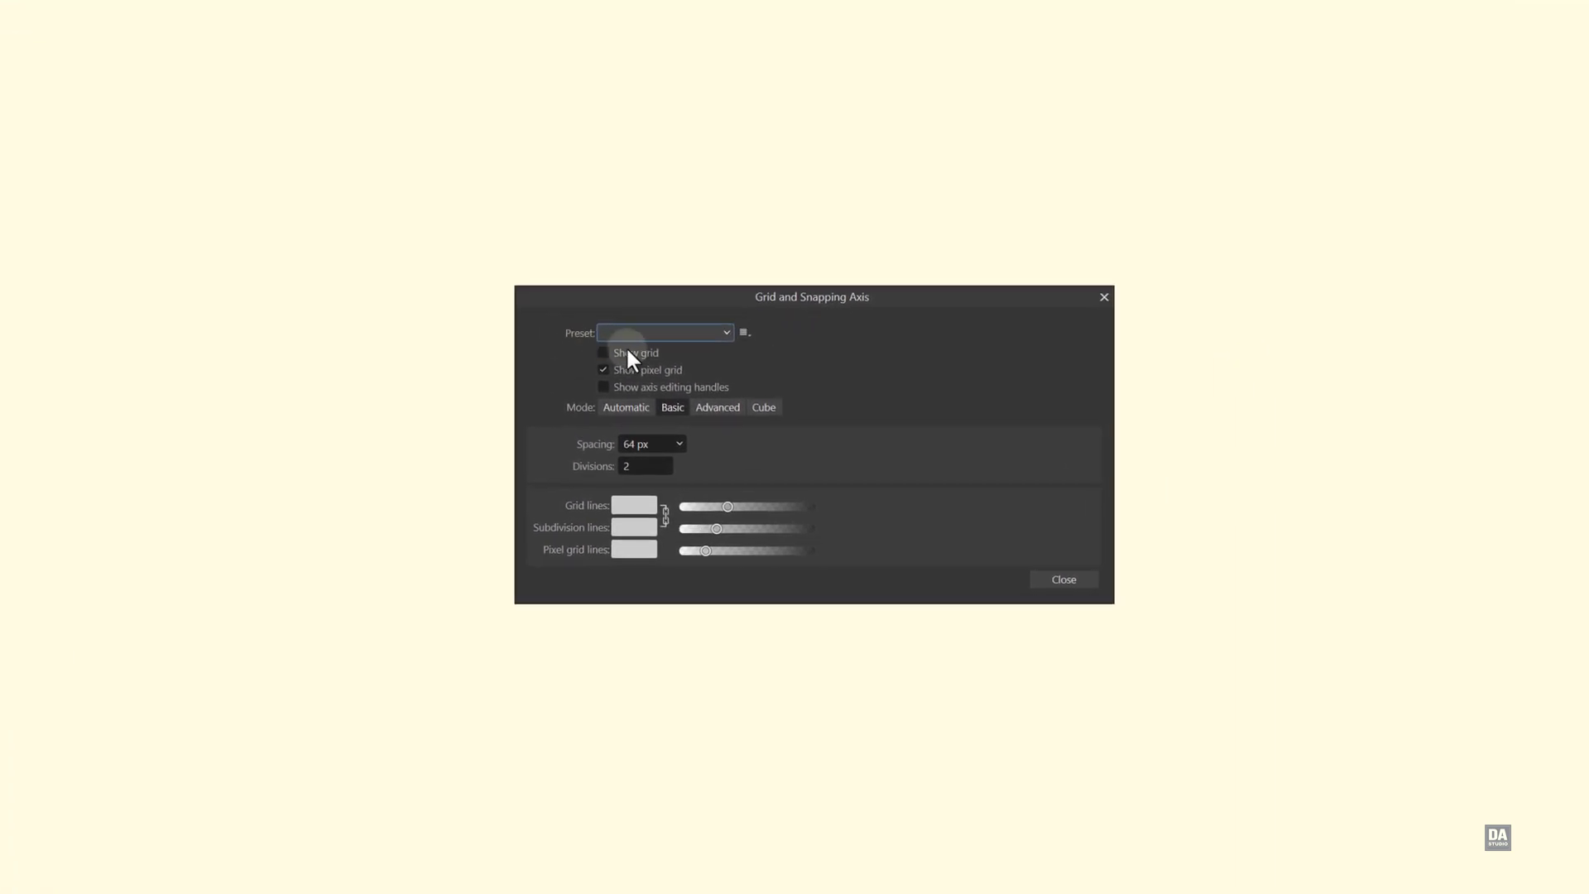
click(628, 354)
click(651, 466)
text(3)
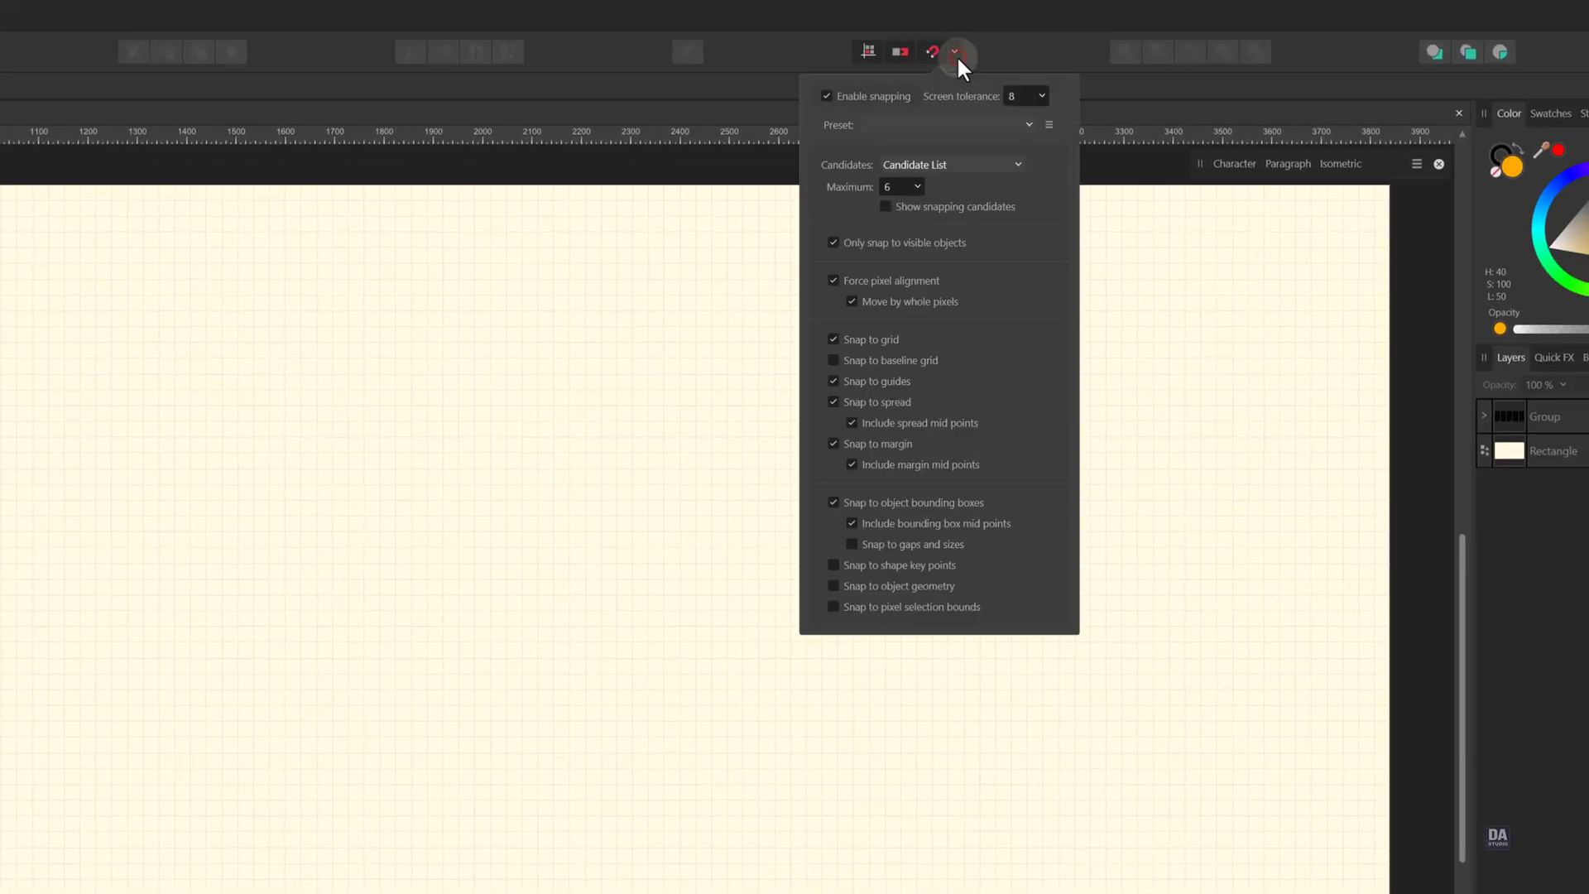
- Turn off Snap to grid in the toolbar's snapping options
click(891, 341)
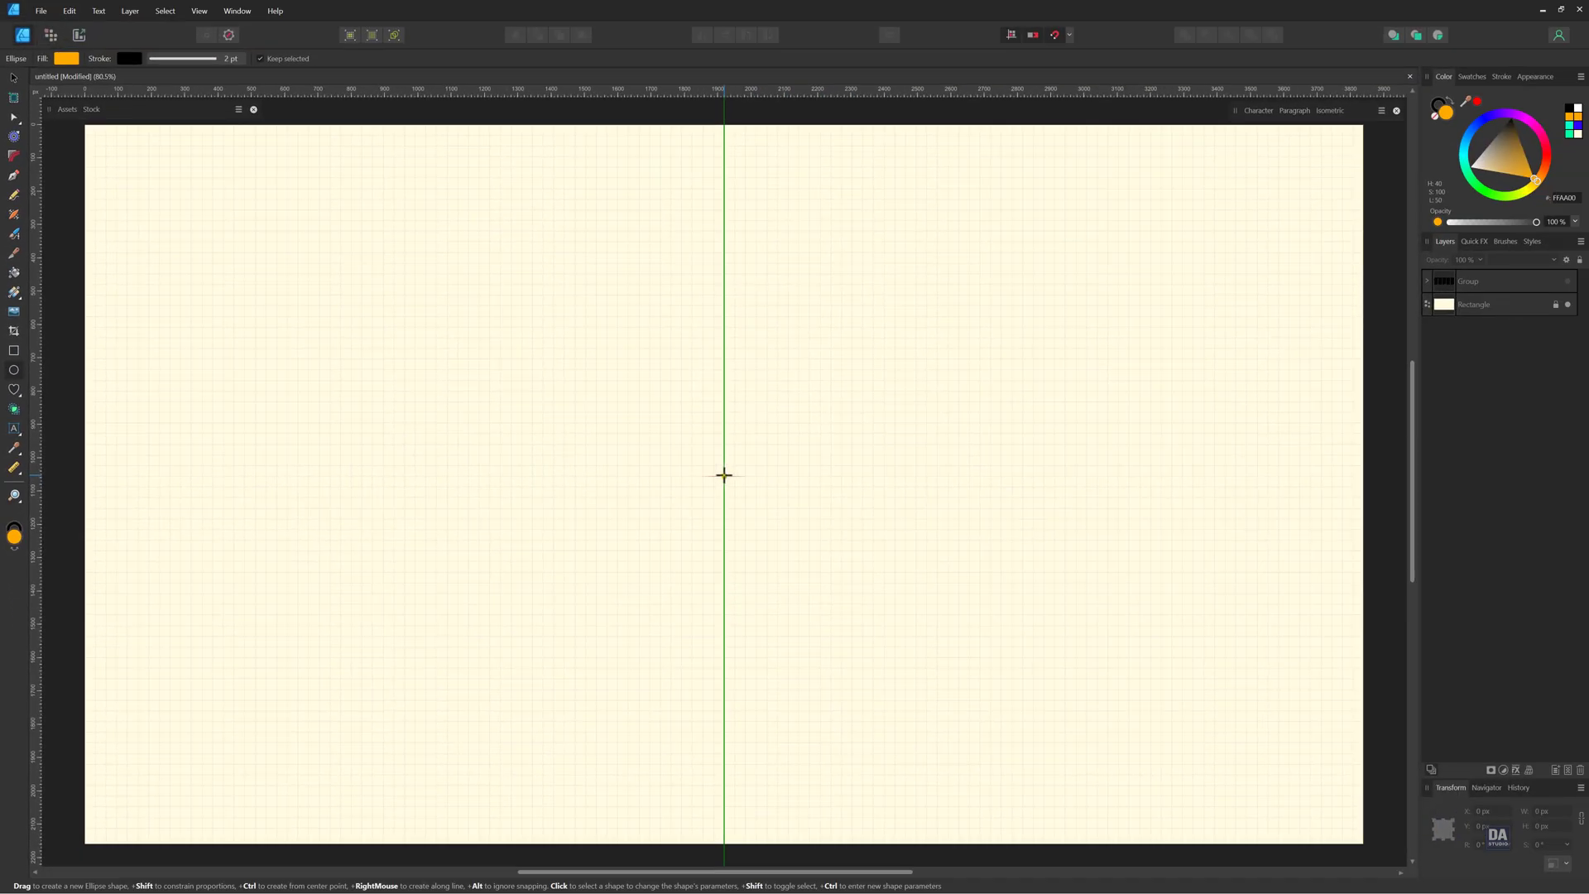
- Draw a 120 px orange circle with a black outline at the page centre and zoom in
mouse_move(724, 476)
mouse_down()
mouse_move(756, 503)
mouse_move(1018, 507)
mouse_up()
key(ctrl+space)
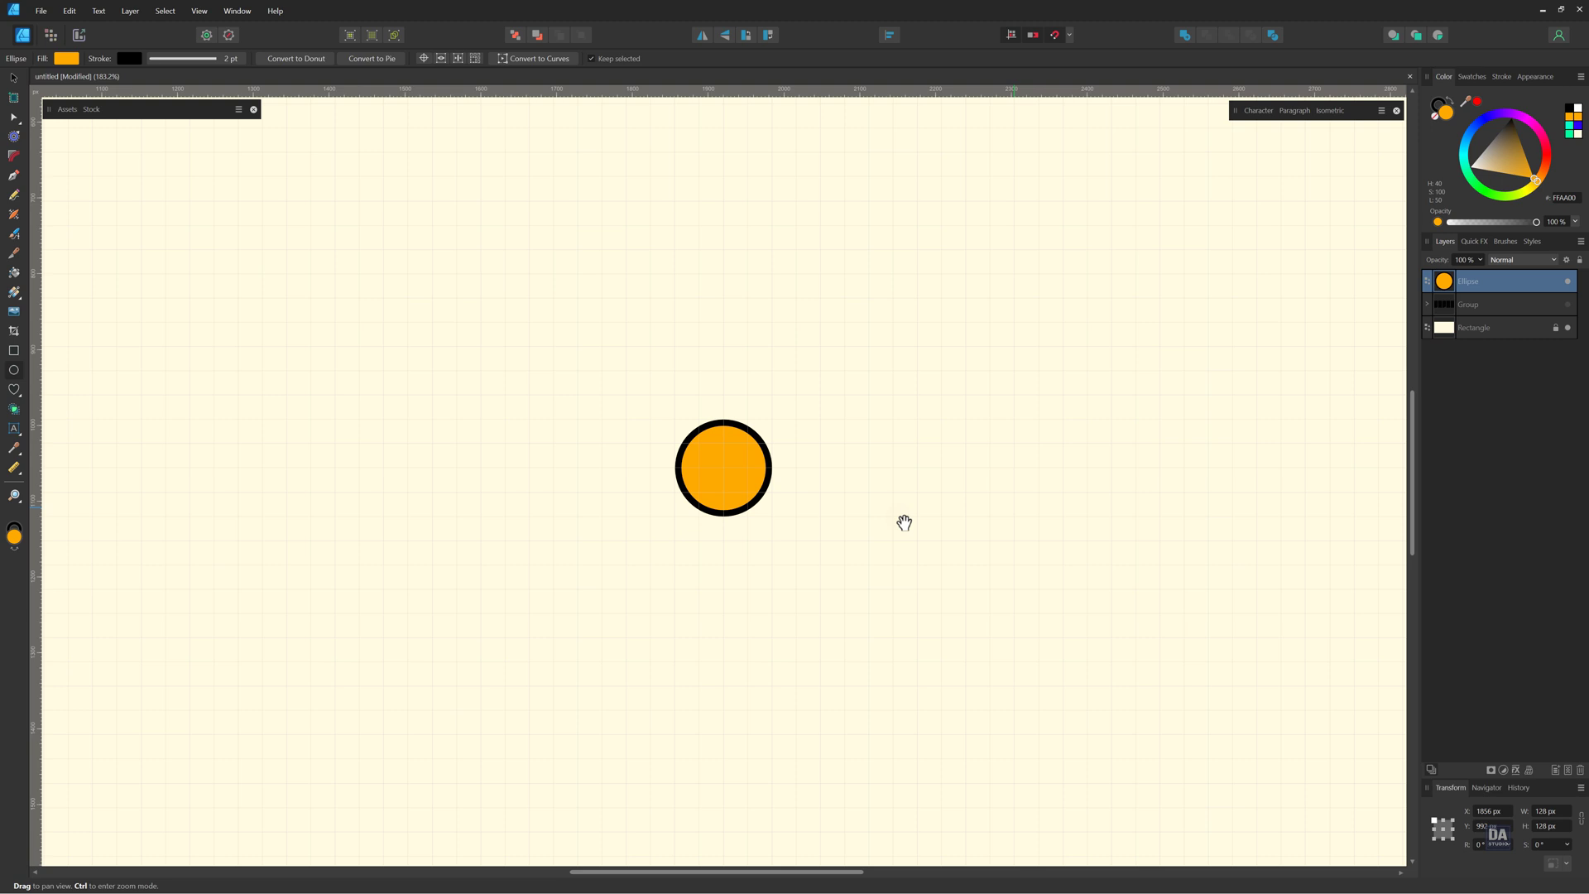
mouse_move(866, 489)
mouse_down()
mouse_move(821, 485)
mouse_move(841, 489)
mouse_up()
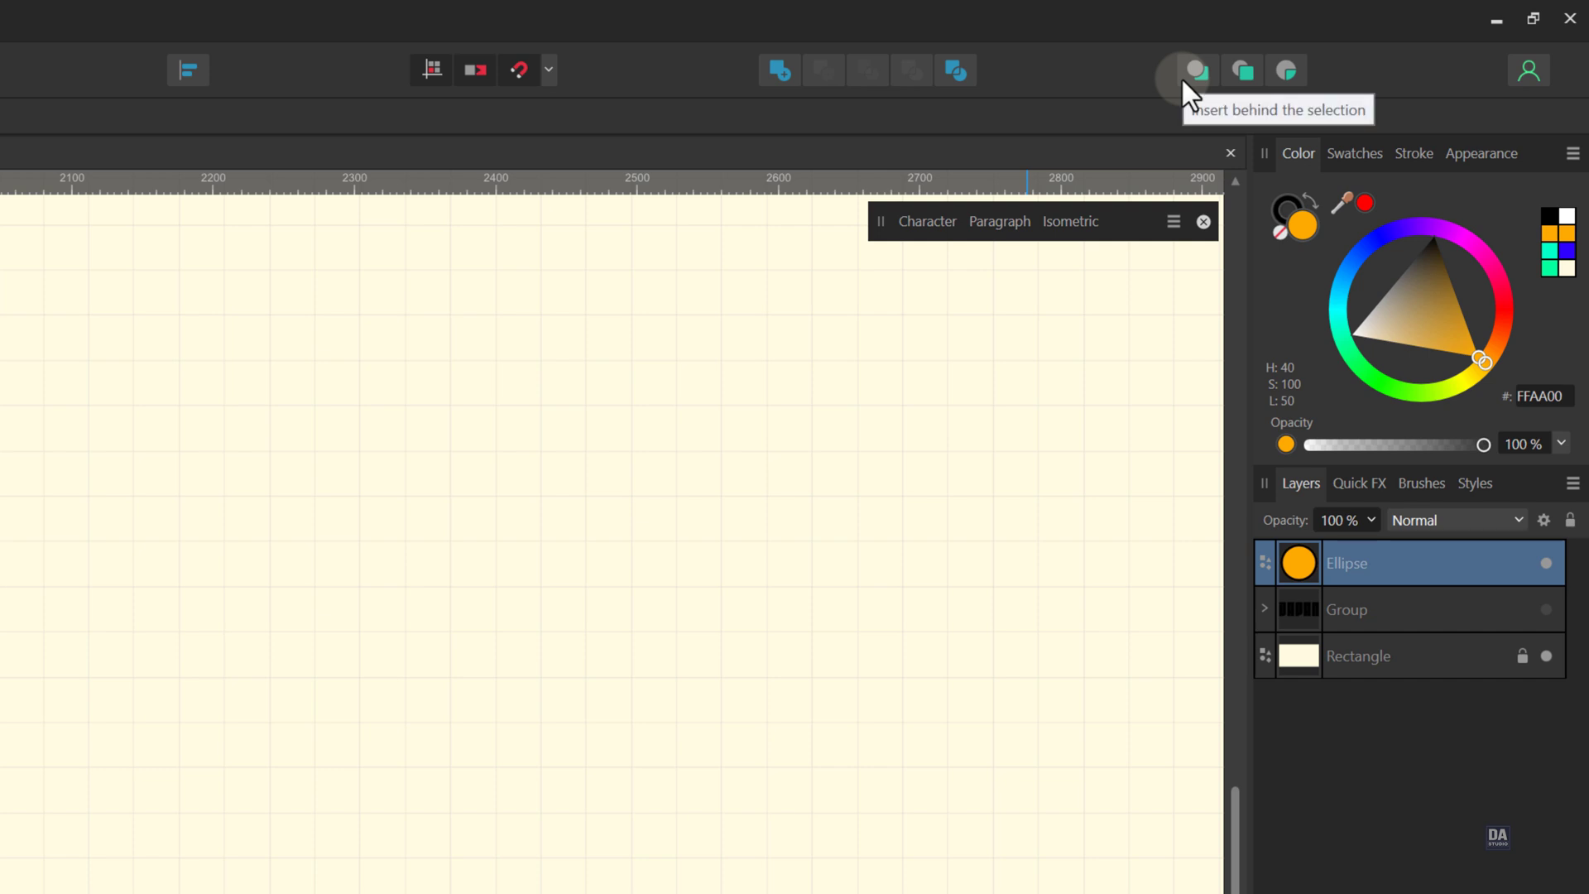
- With Insert behind on, draw five larger concentric circles, the outermost 1280 px across
click(1182, 79)
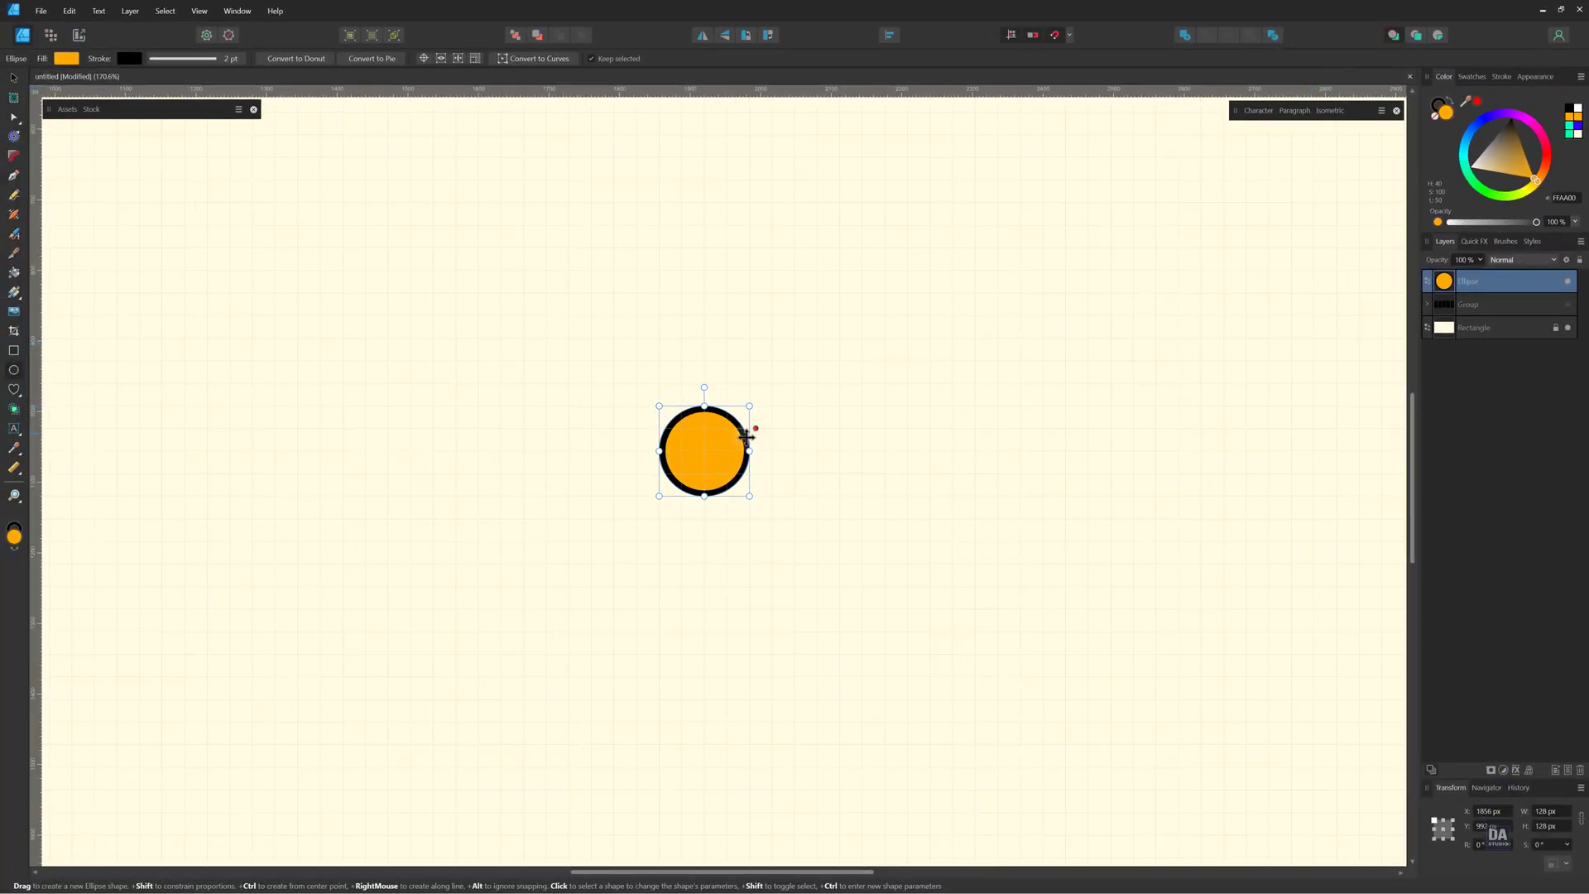
drag(704, 451, 837, 552)
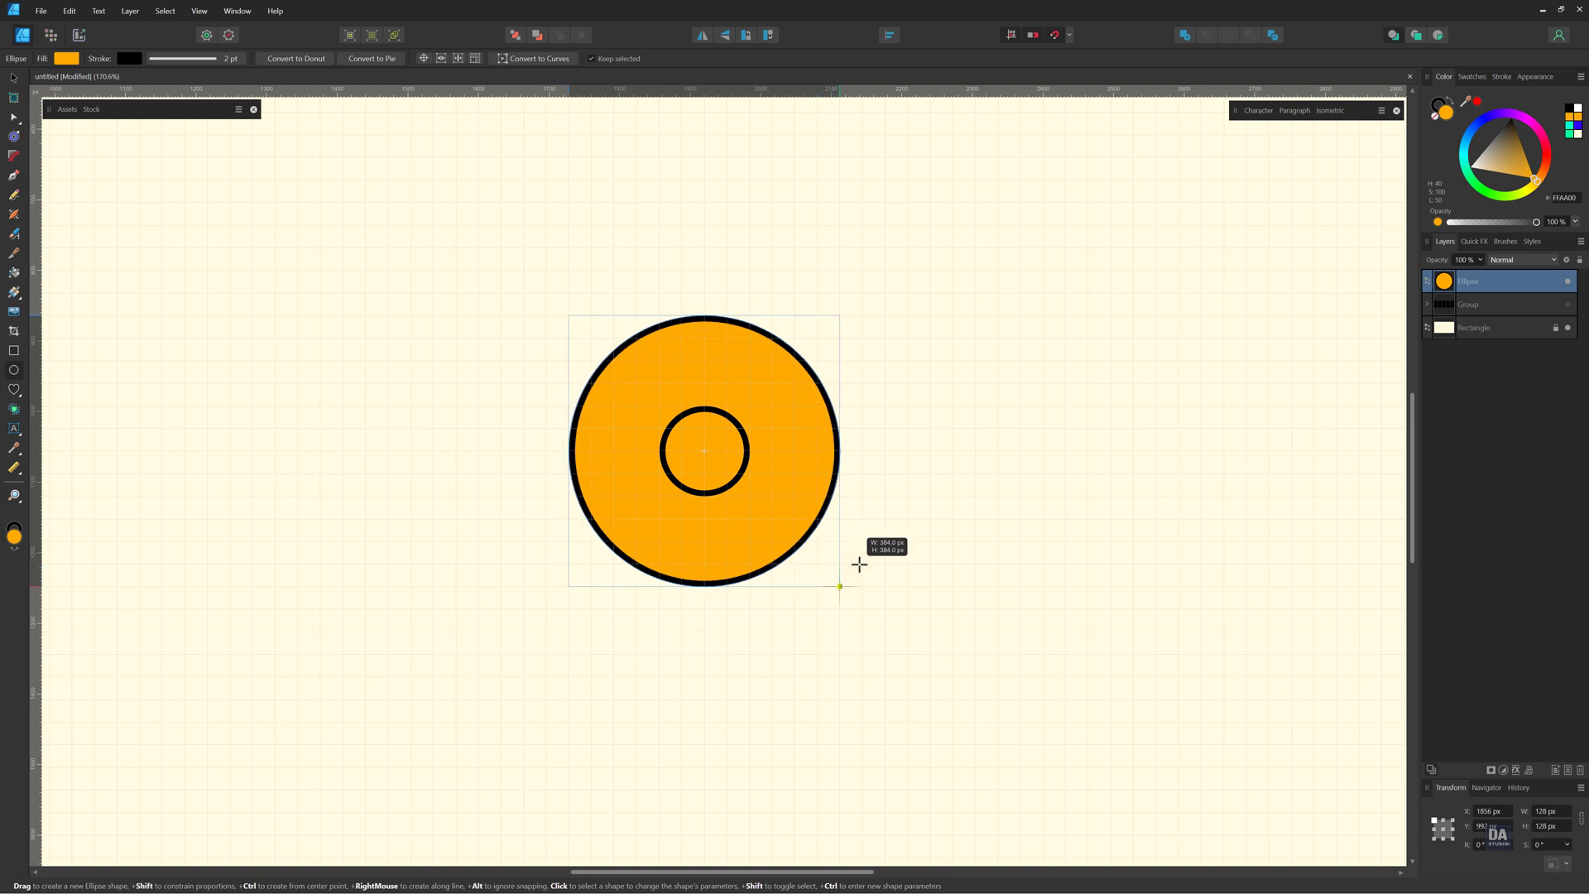
drag(837, 553, 834, 549)
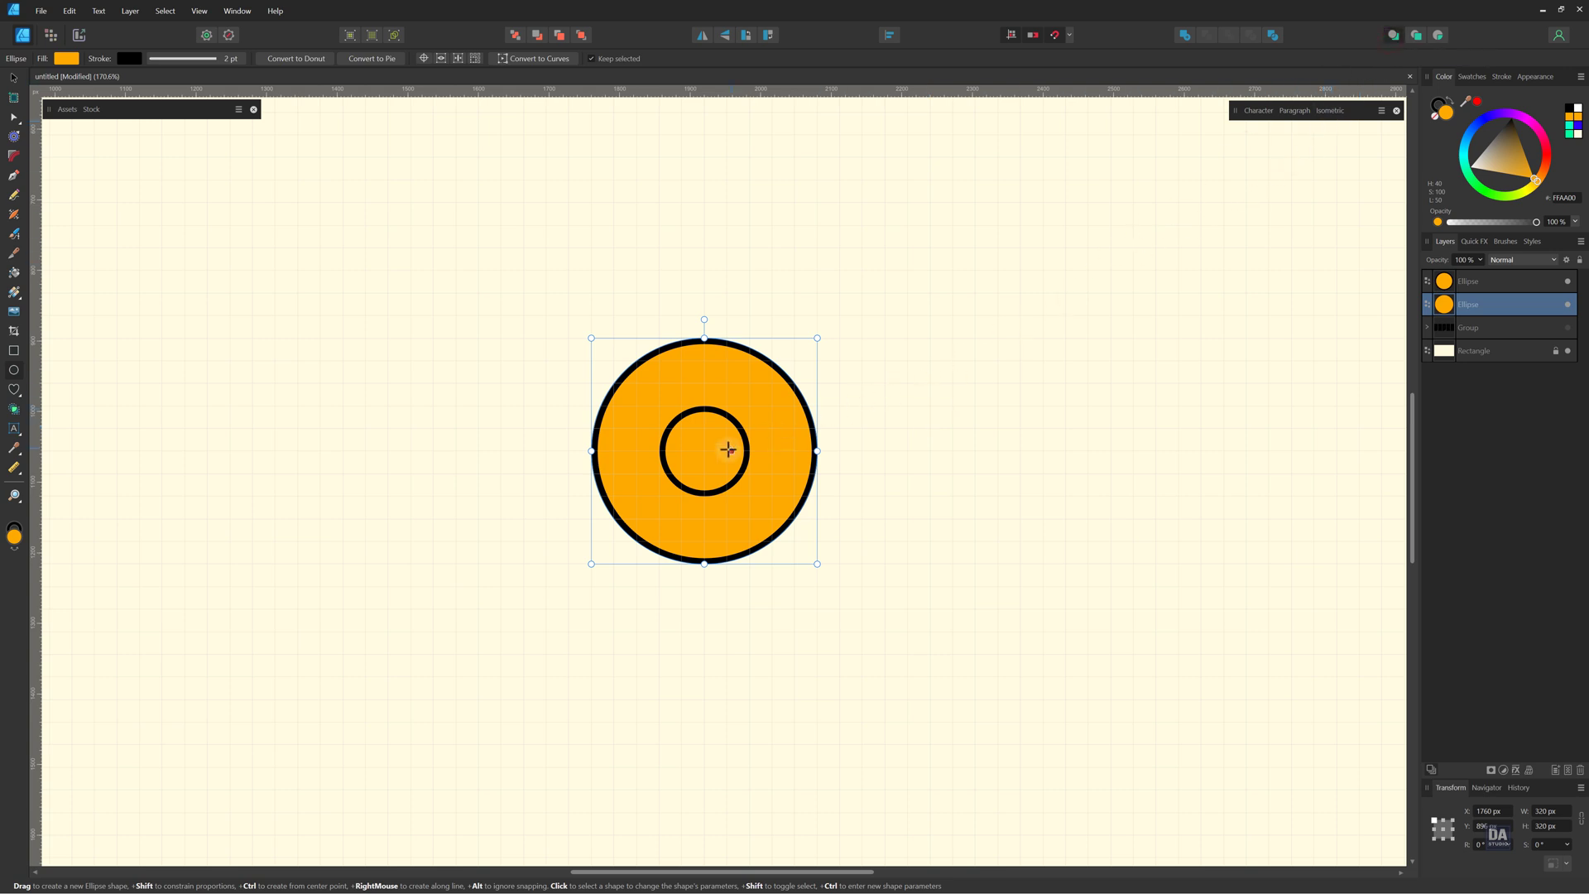
drag(704, 451, 945, 602)
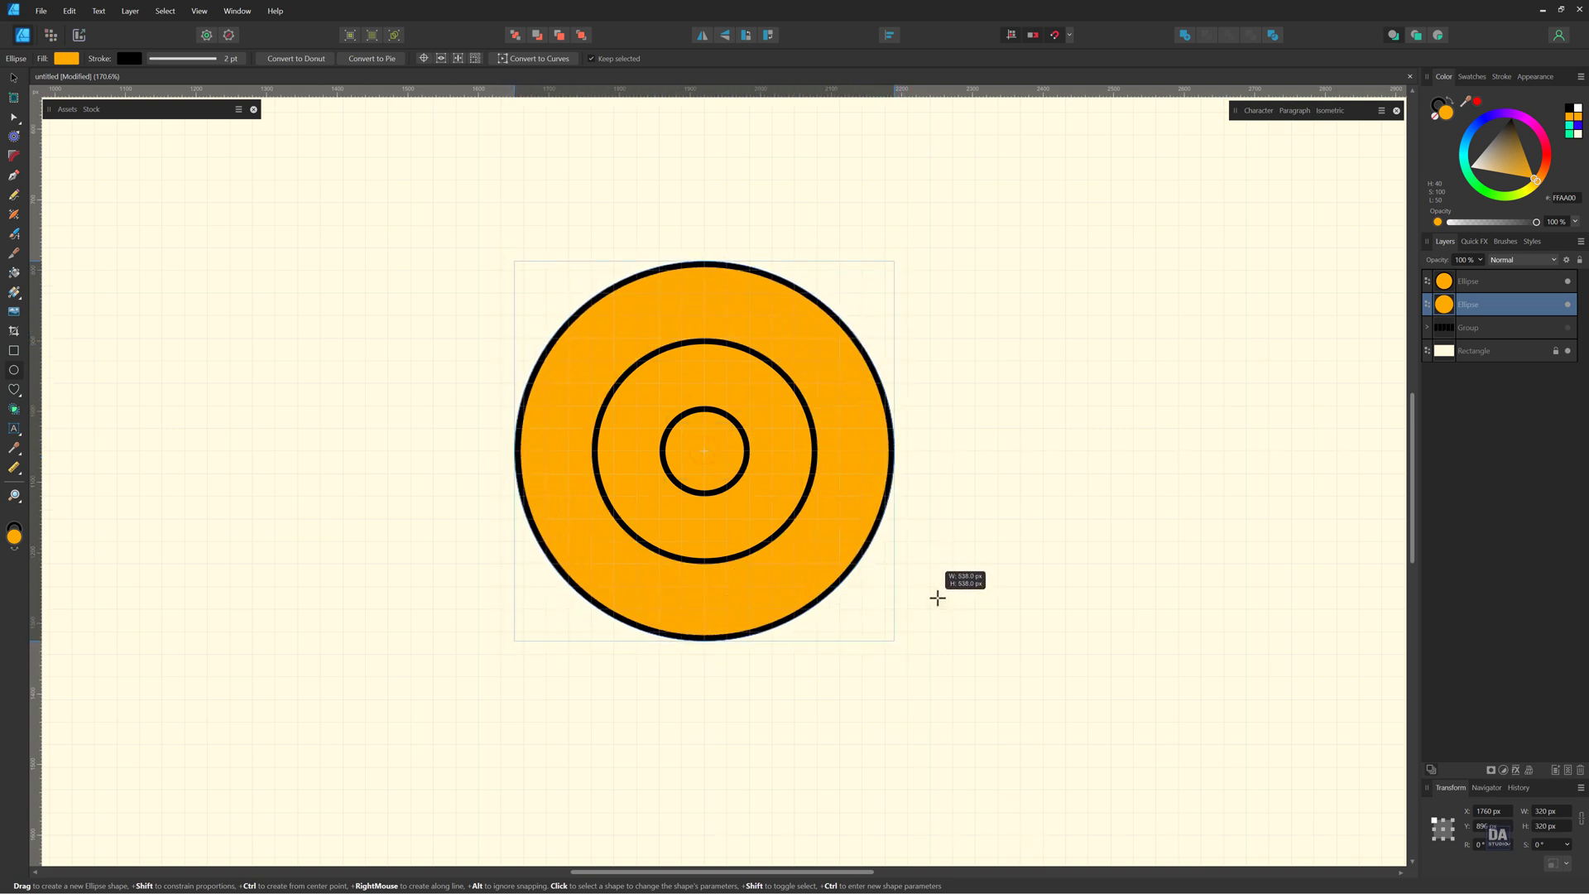
drag(945, 602, 926, 593)
mouse_move(704, 452)
mouse_down()
mouse_move(1100, 595)
mouse_move(1068, 587)
mouse_up()
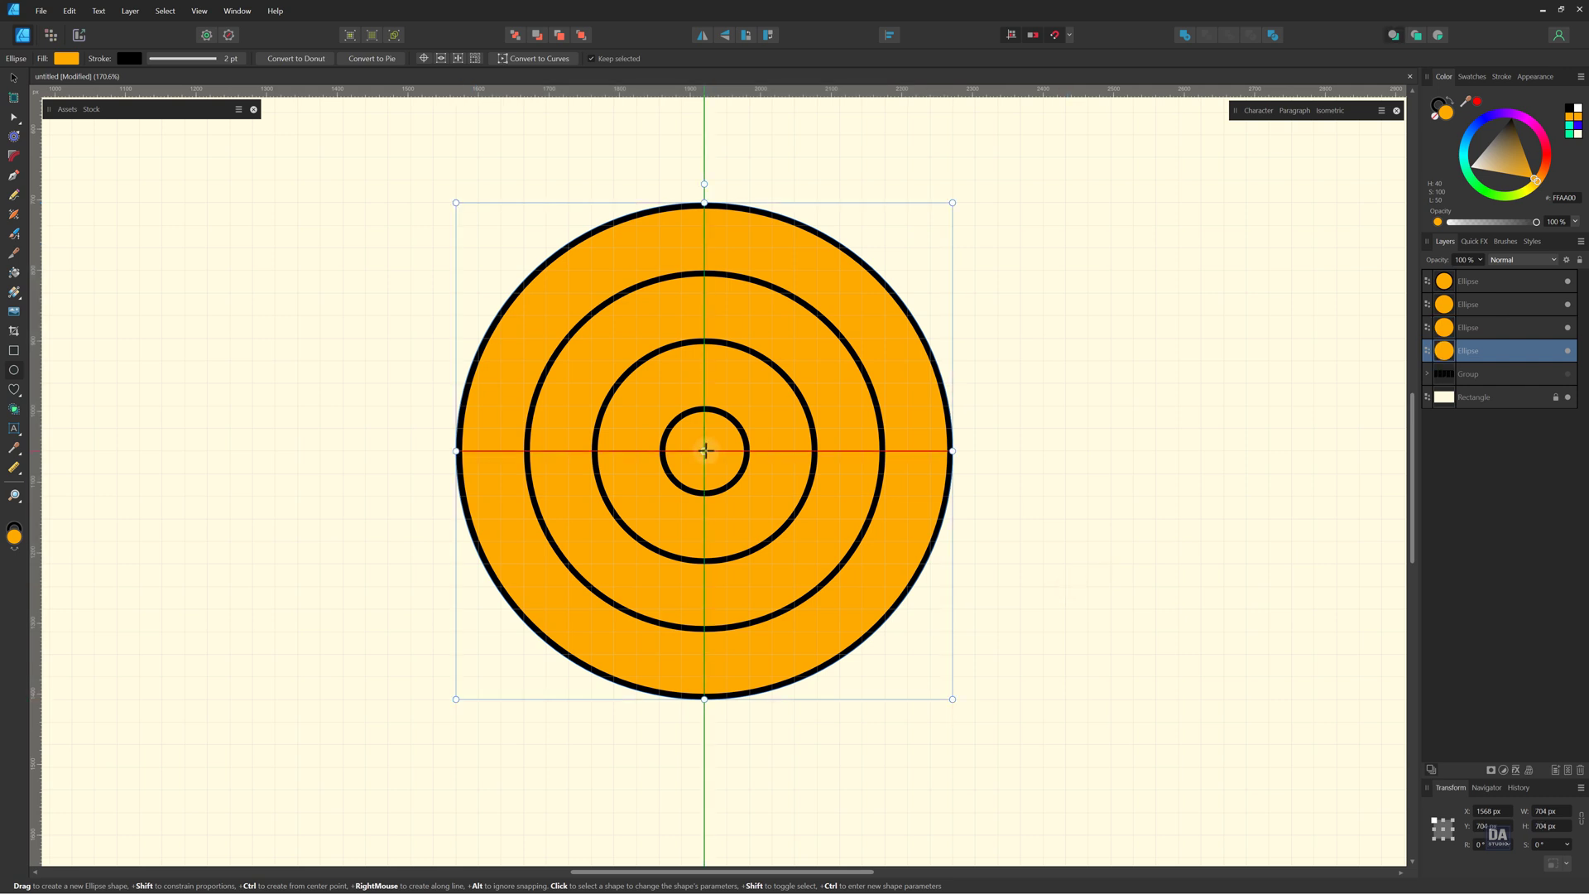
drag(705, 451, 1166, 664)
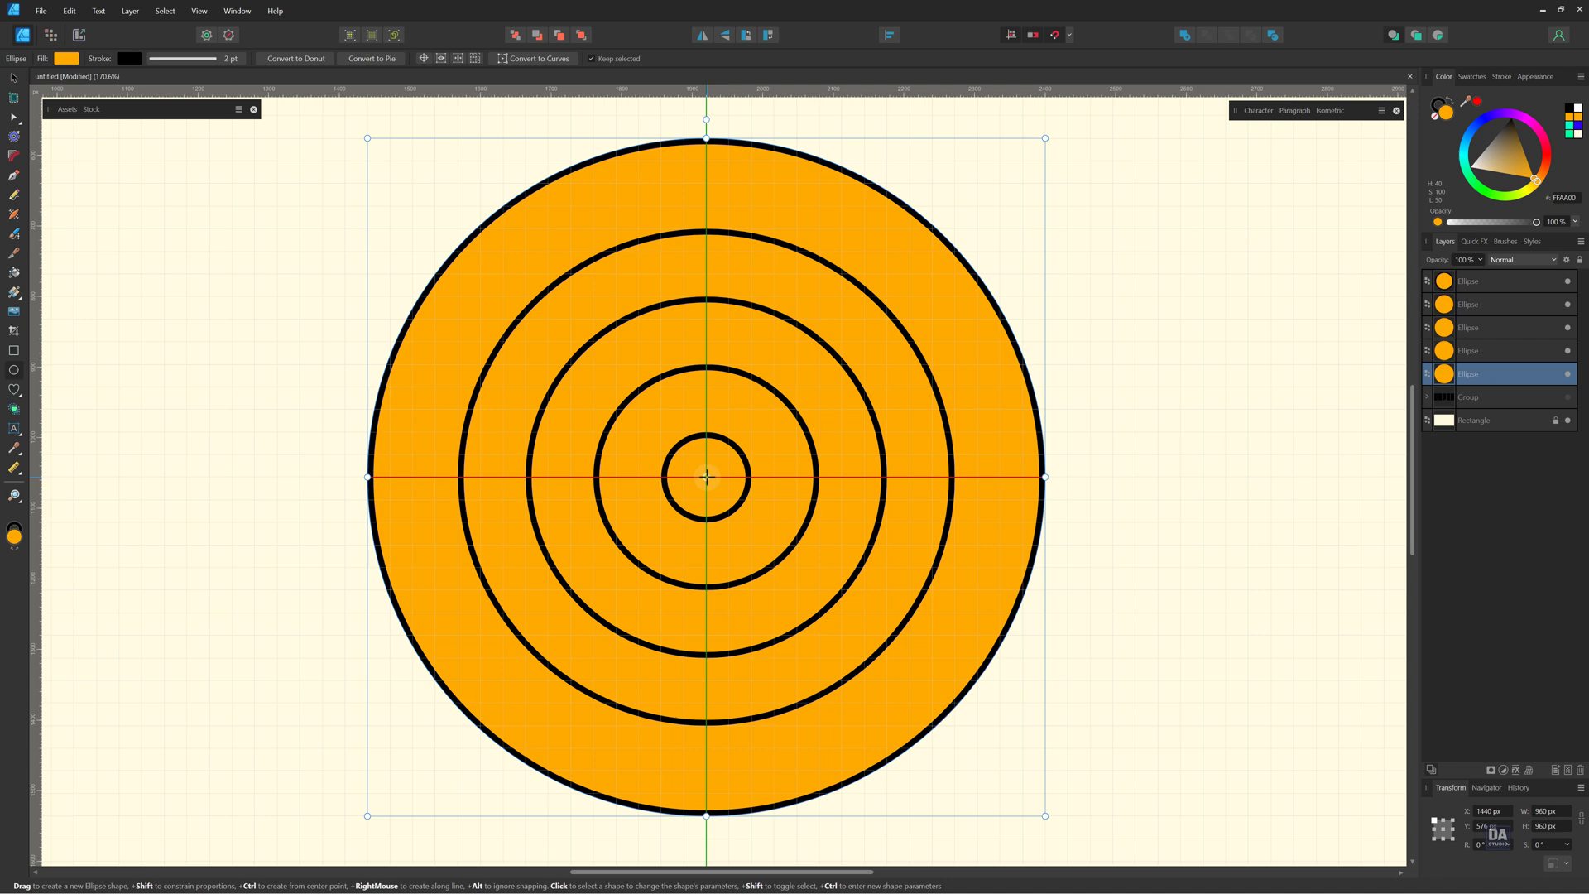
drag(706, 477, 1302, 773)
key(z)
drag(1037, 688, 727, 571)
- Recolour the innermost circle mint green and the second circle blue
key(v)
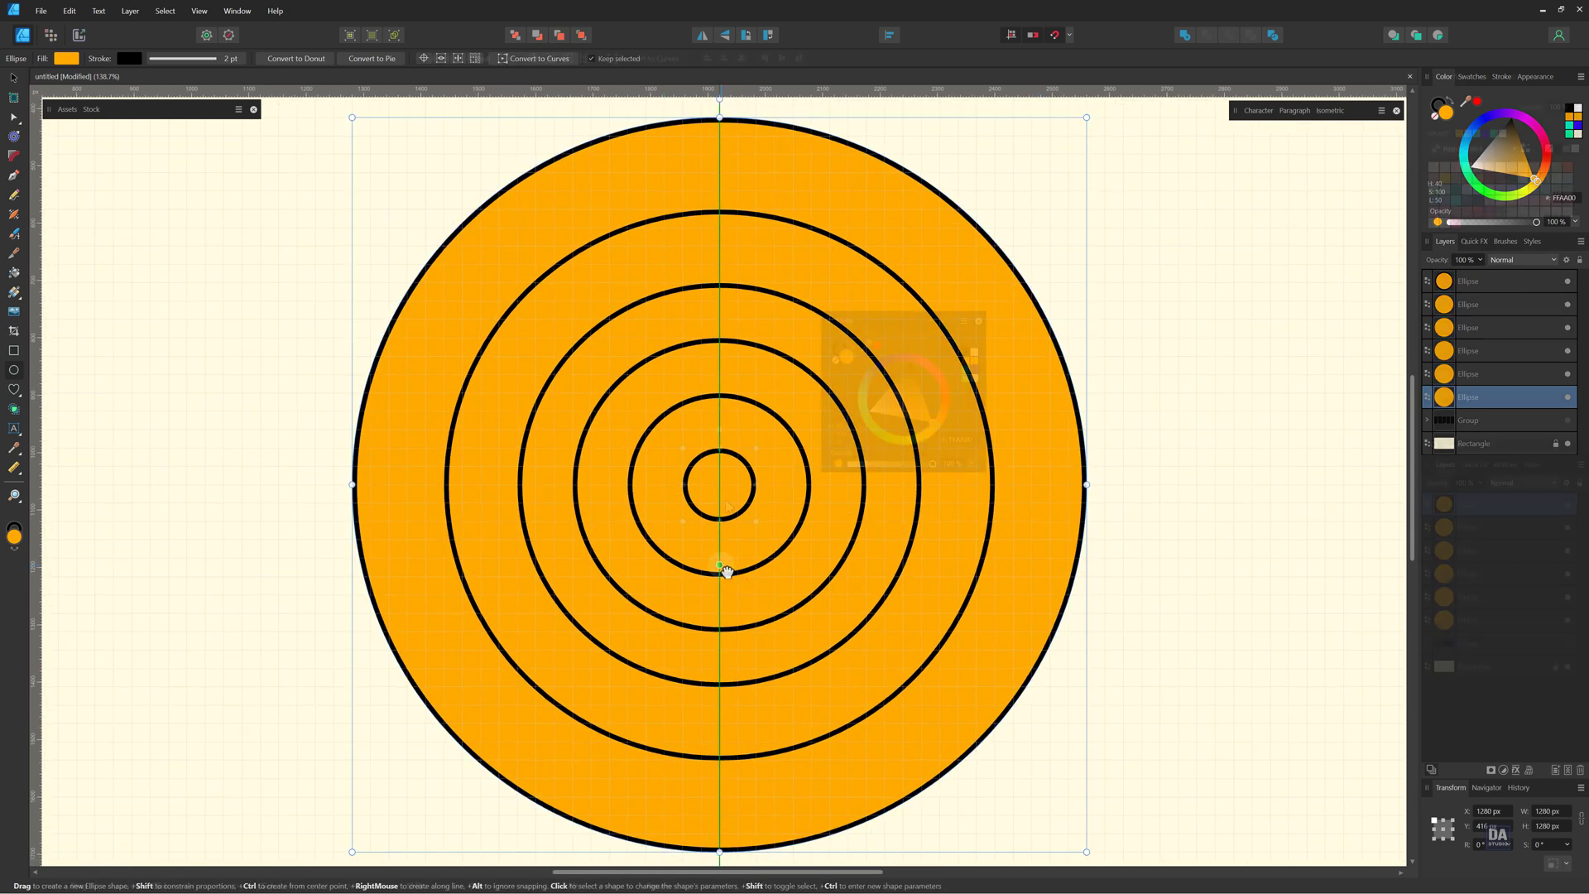
click(726, 507)
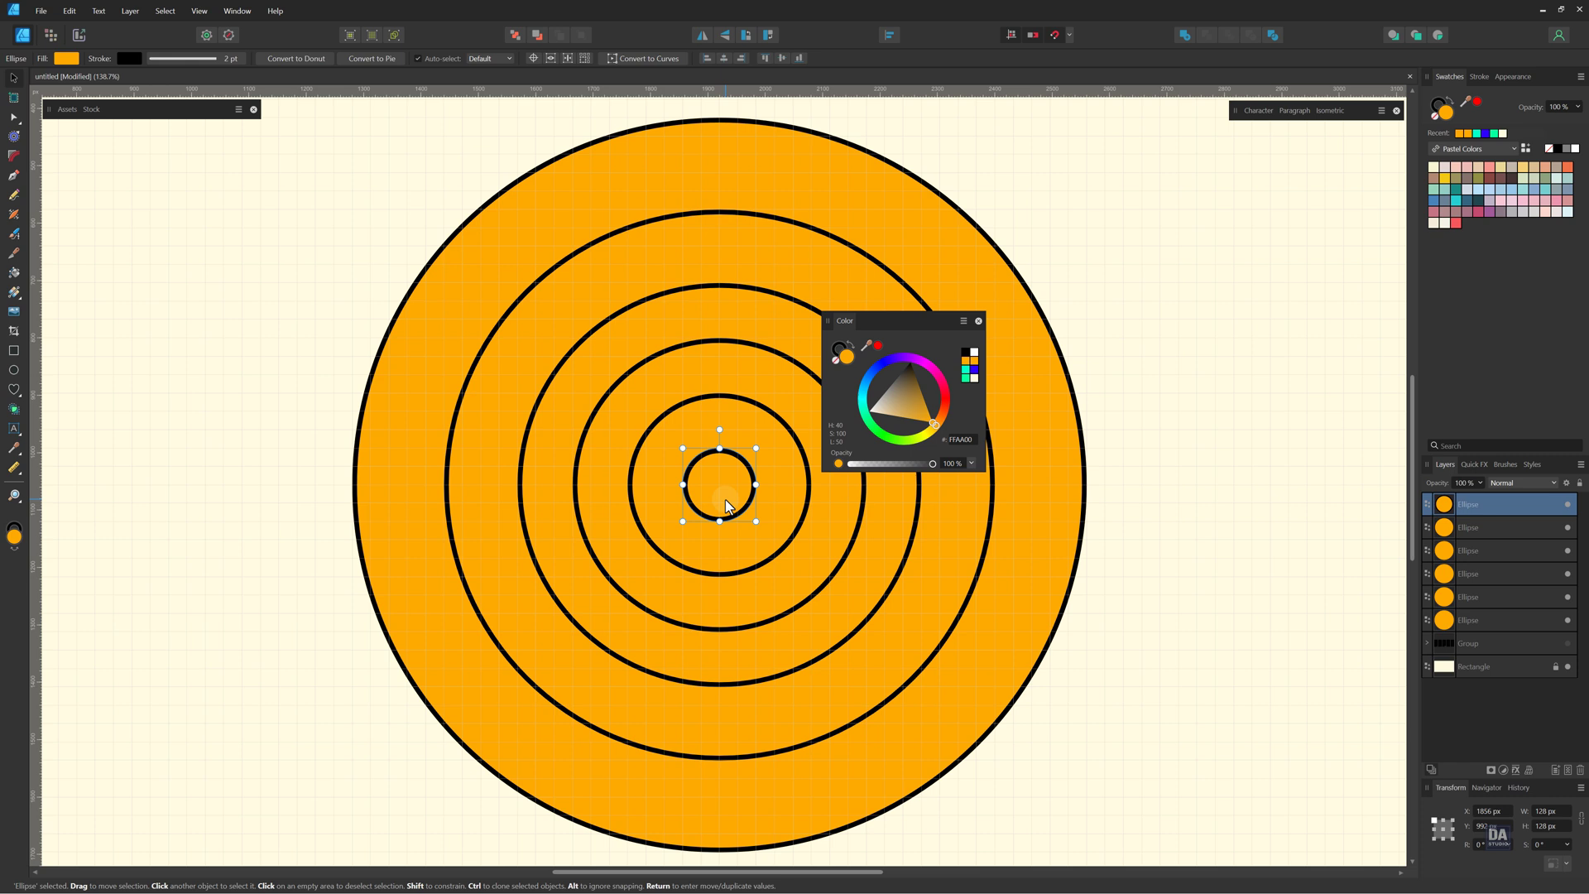
click(966, 369)
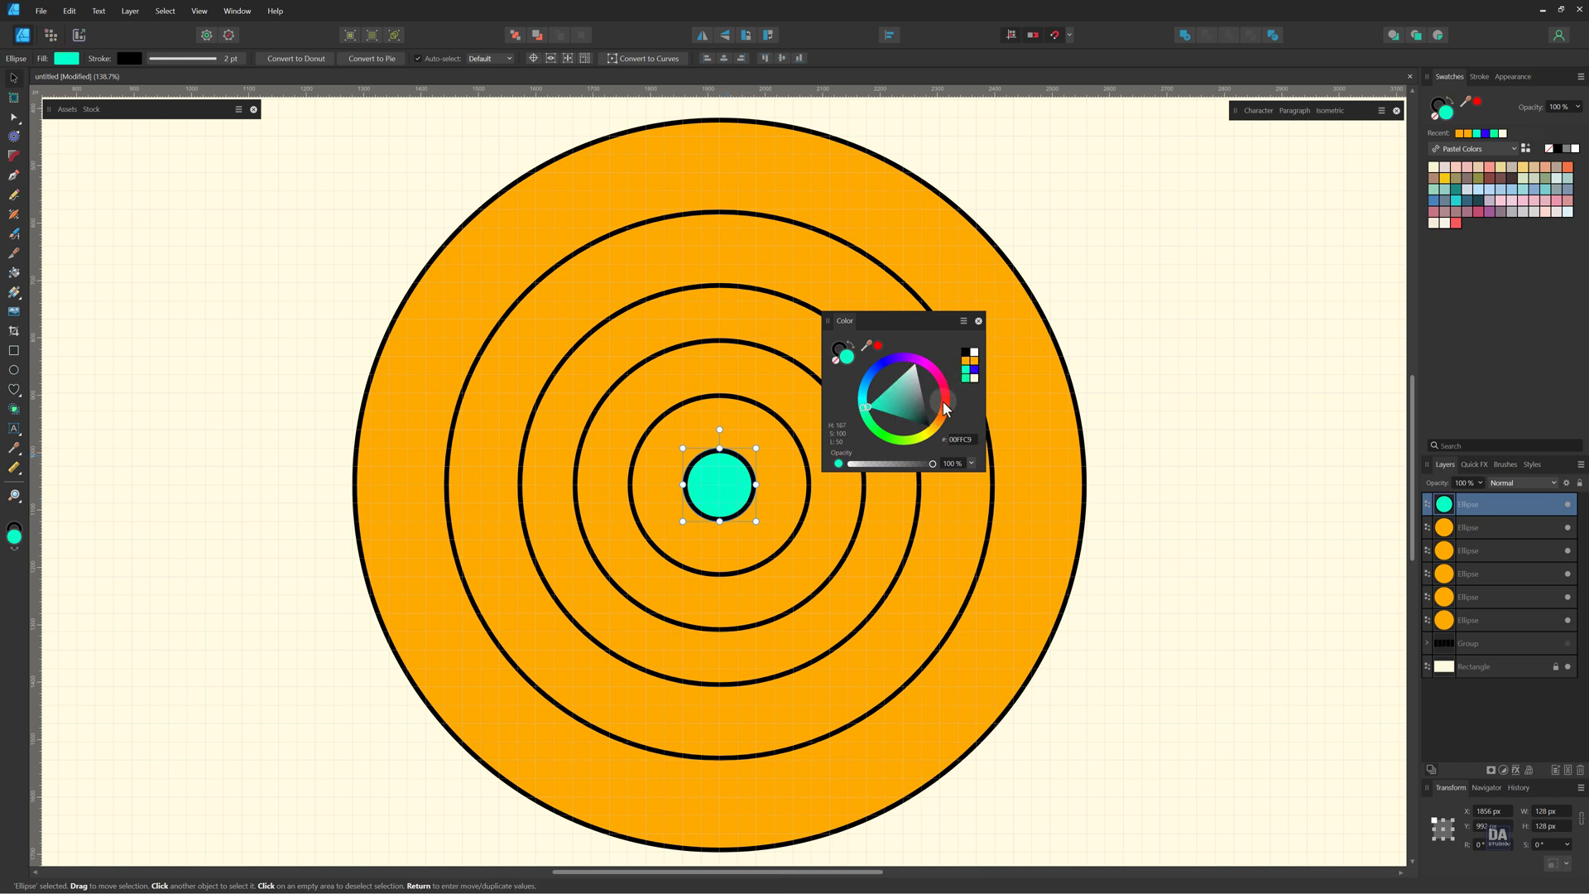
click(863, 407)
drag(862, 407, 862, 417)
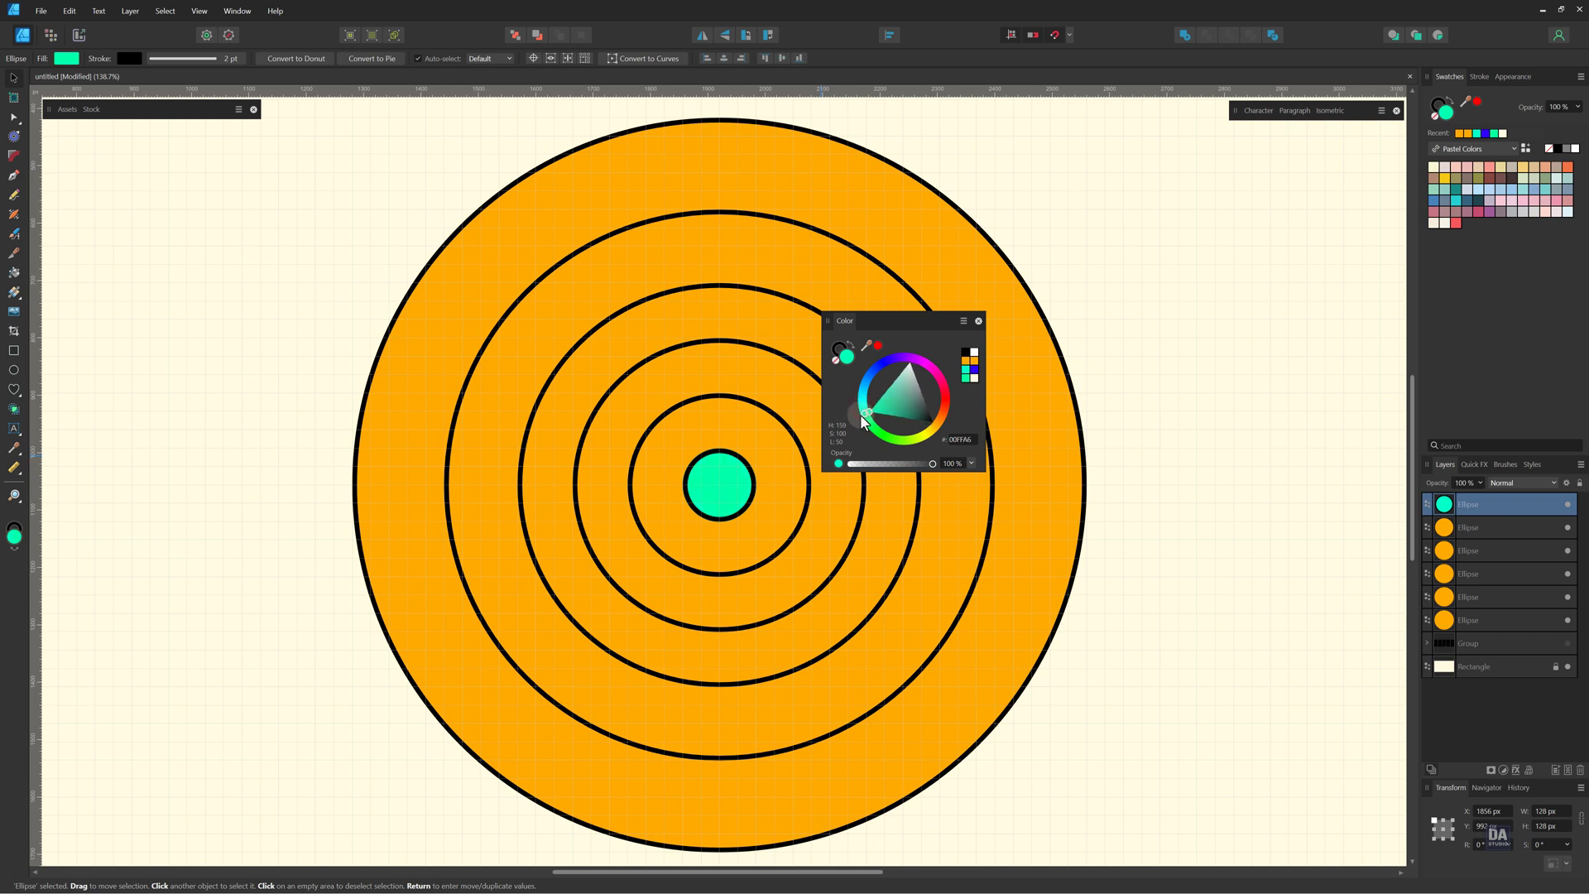
click(786, 508)
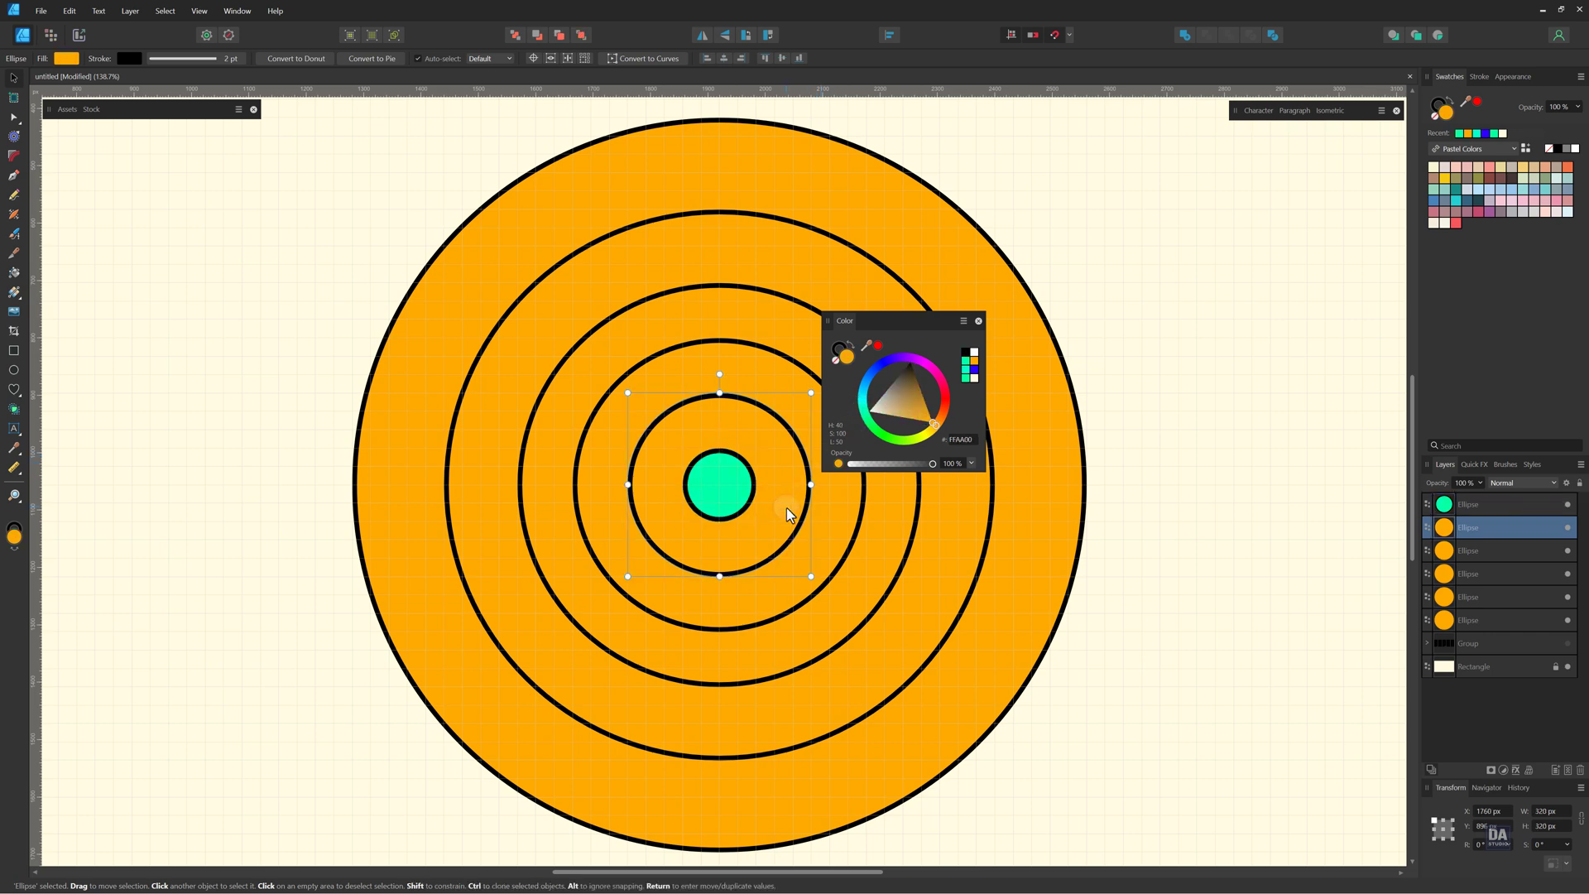
click(974, 373)
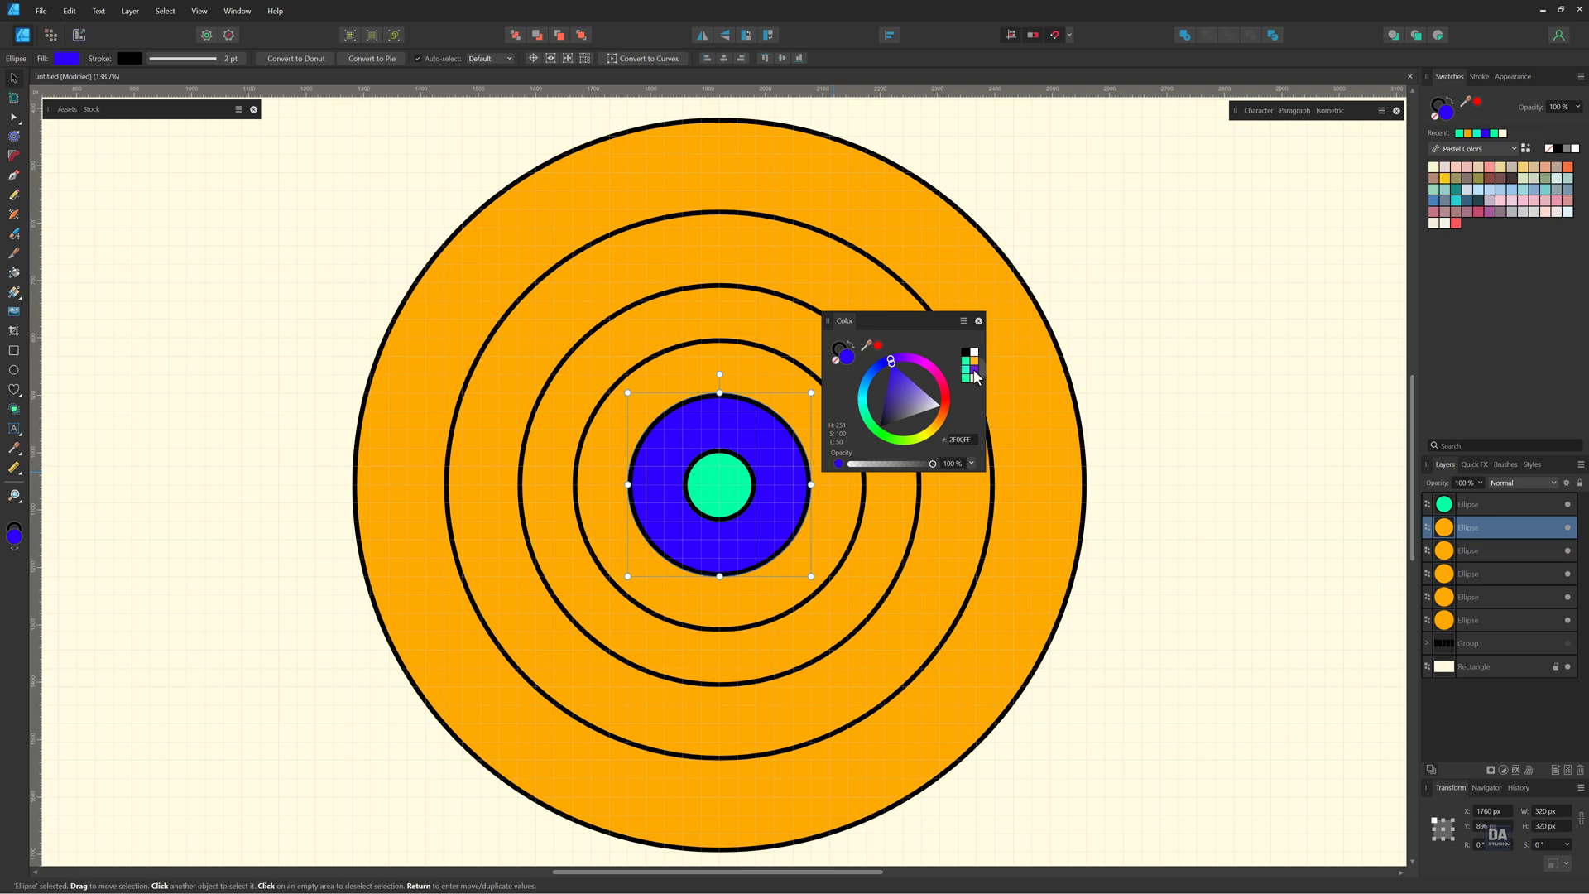
- Colour the next rings magenta, purple and aqua, and deepen the outer orange ring
click(844, 509)
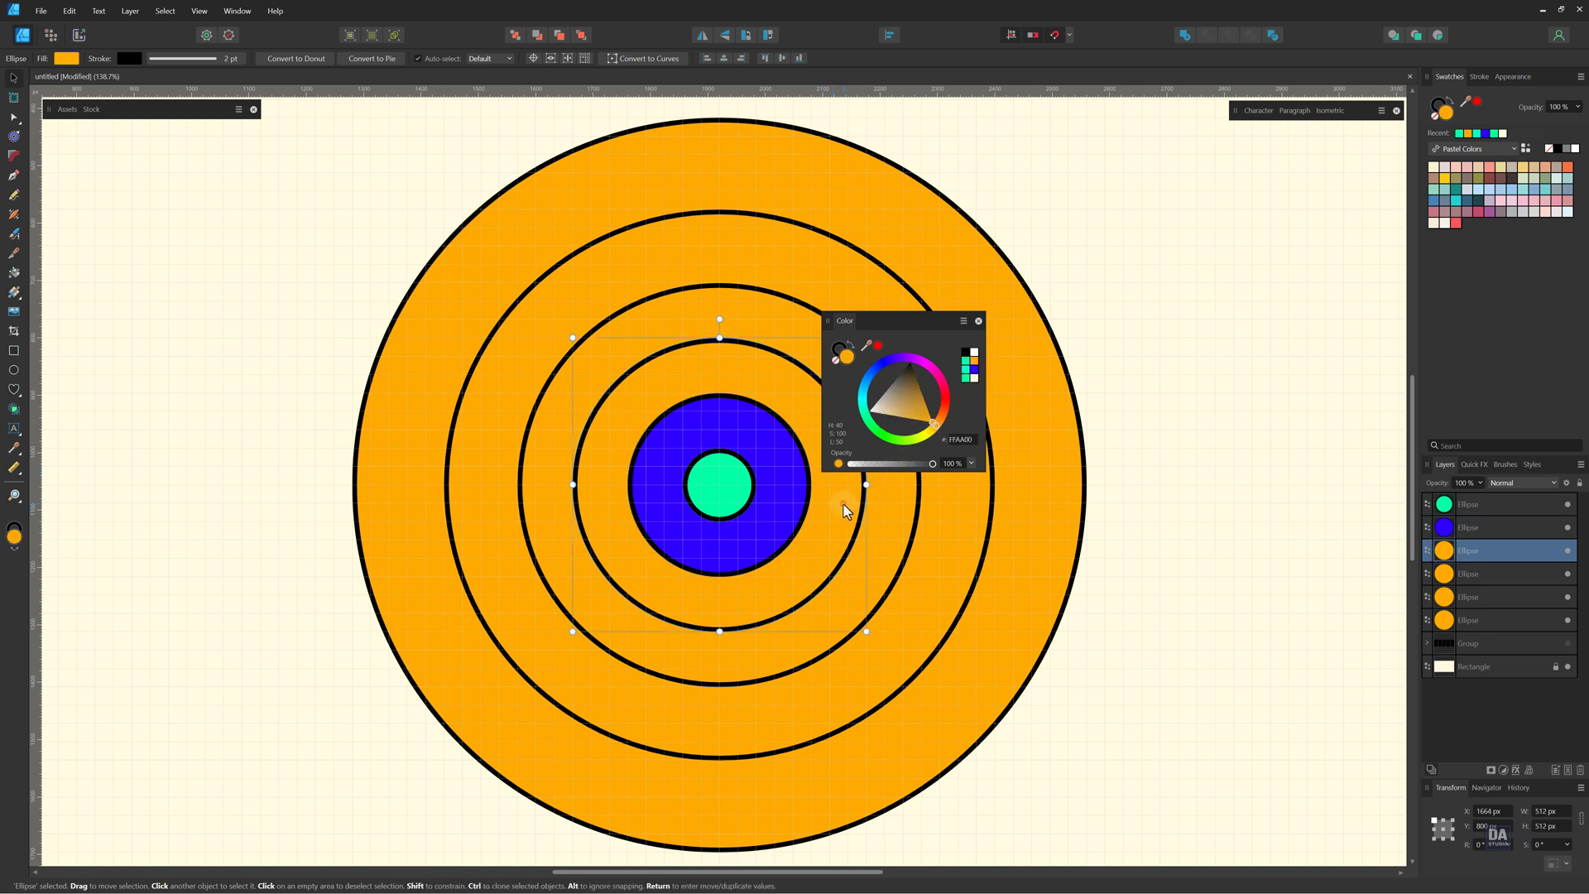
drag(937, 422, 938, 372)
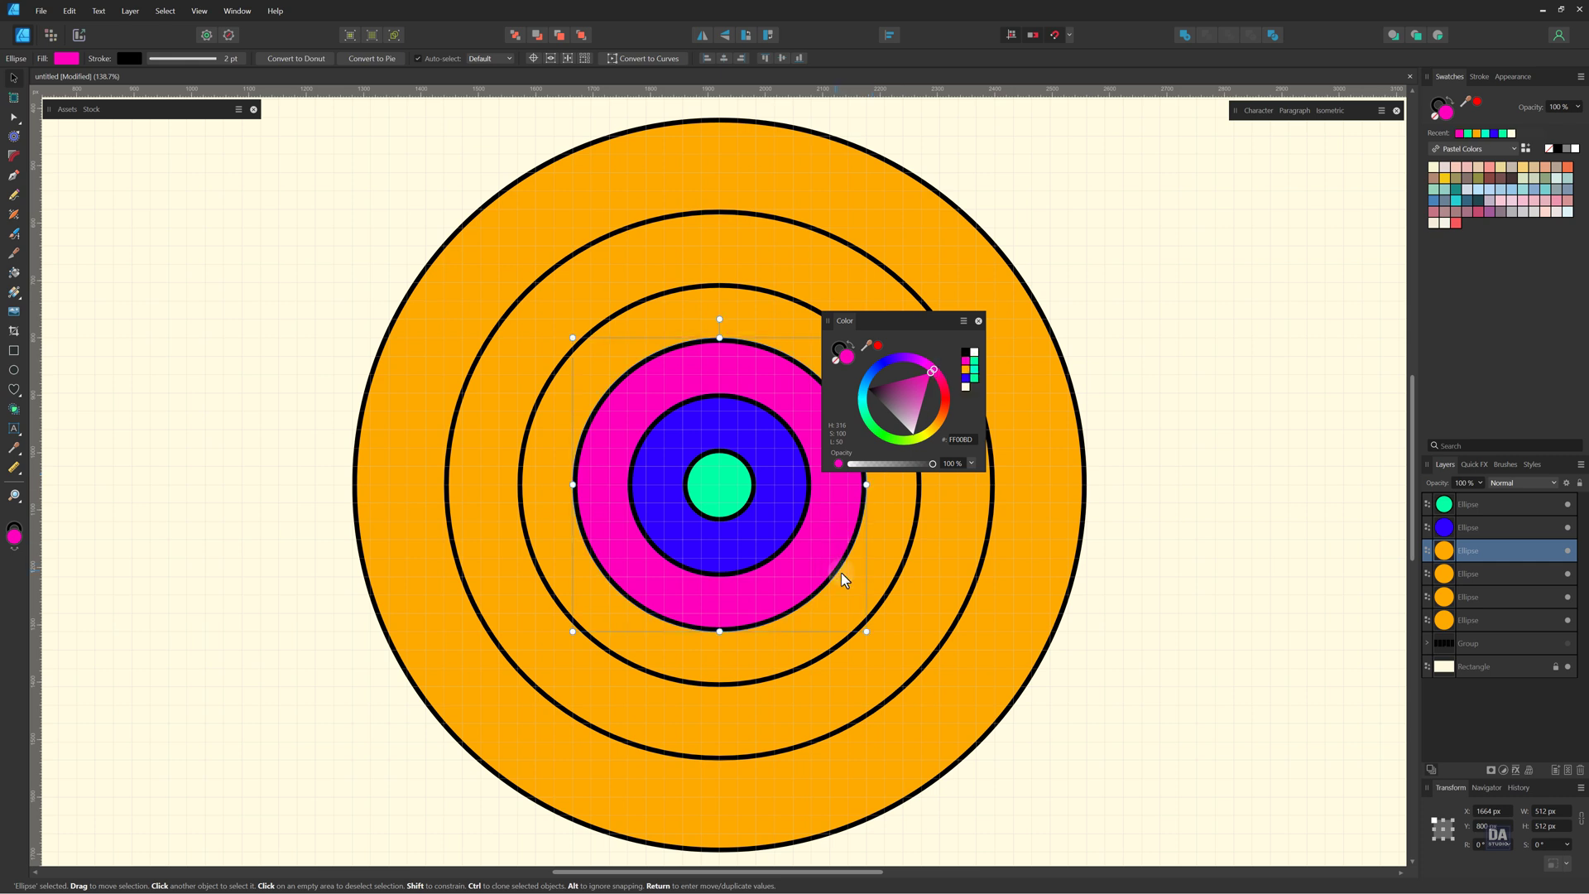
click(865, 576)
drag(942, 418, 903, 369)
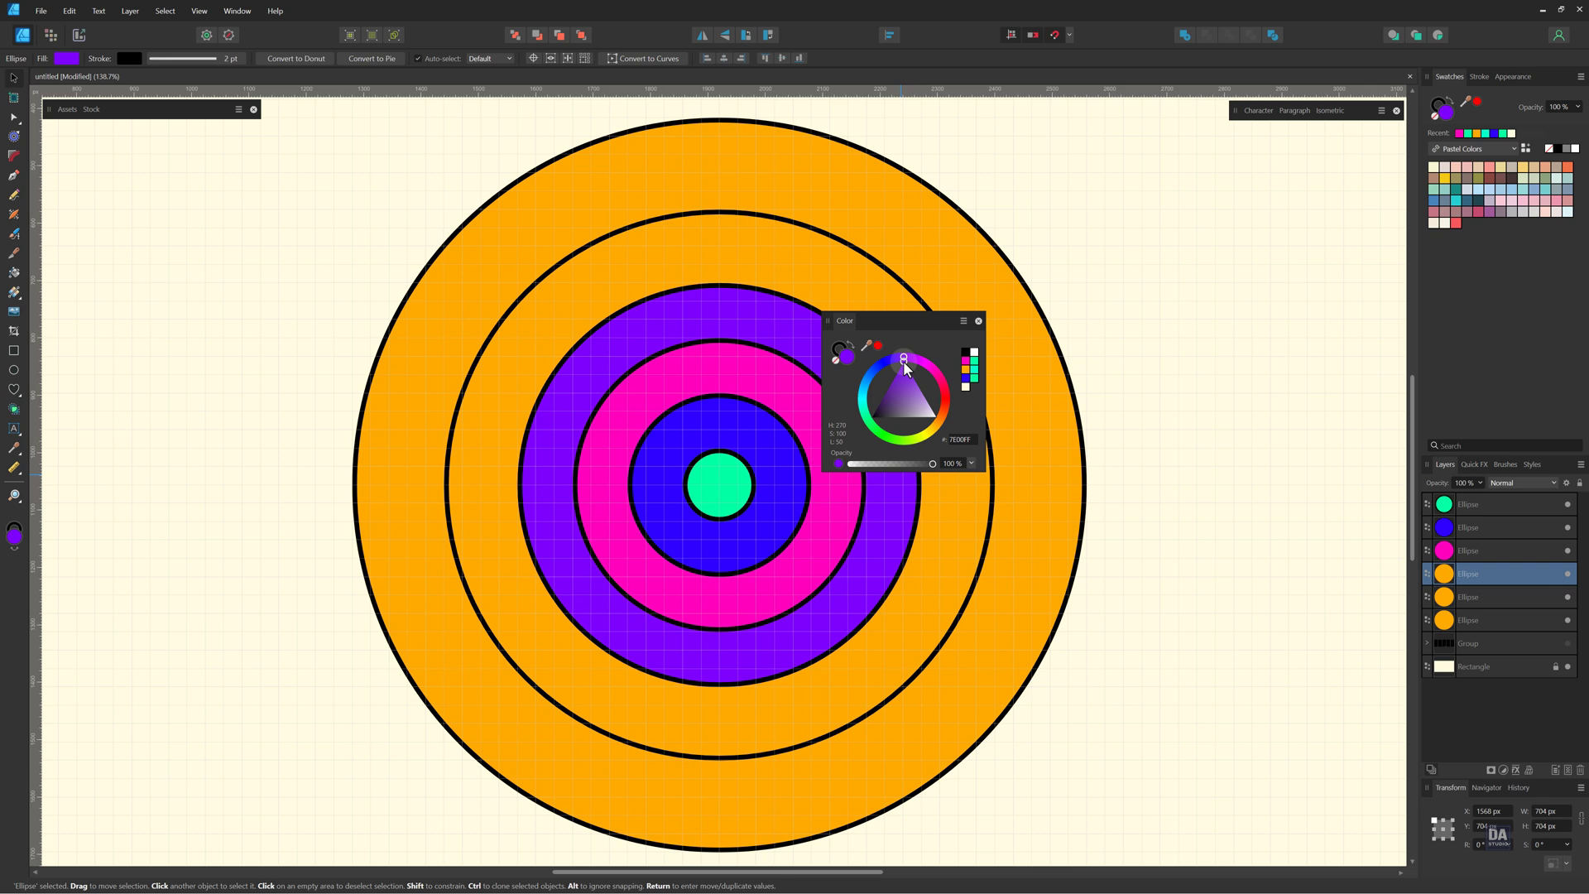
drag(906, 368, 906, 369)
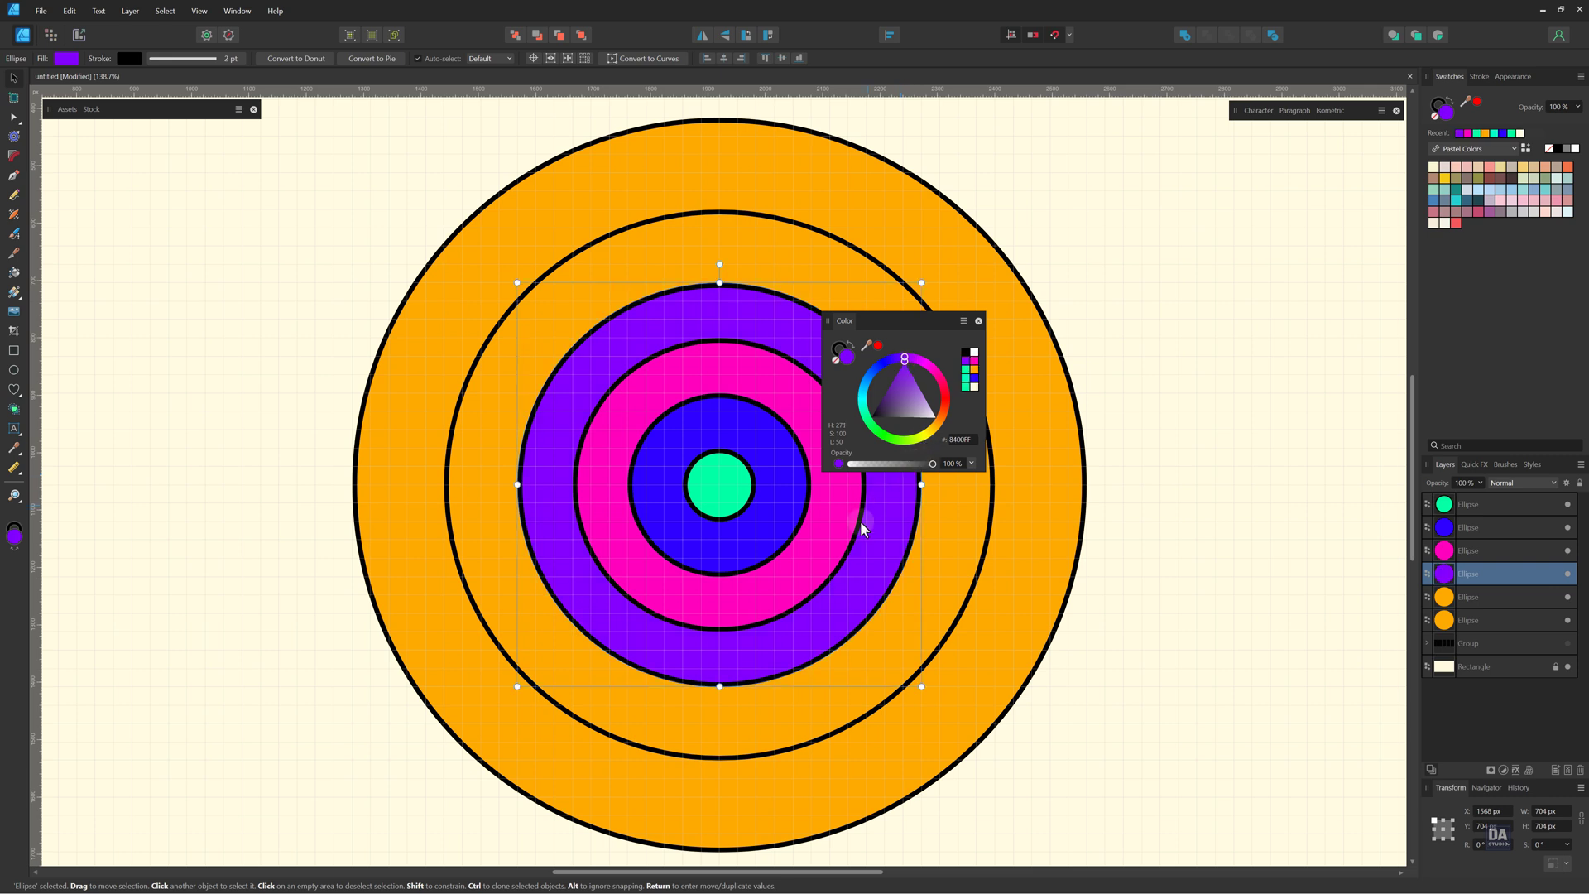
click(940, 597)
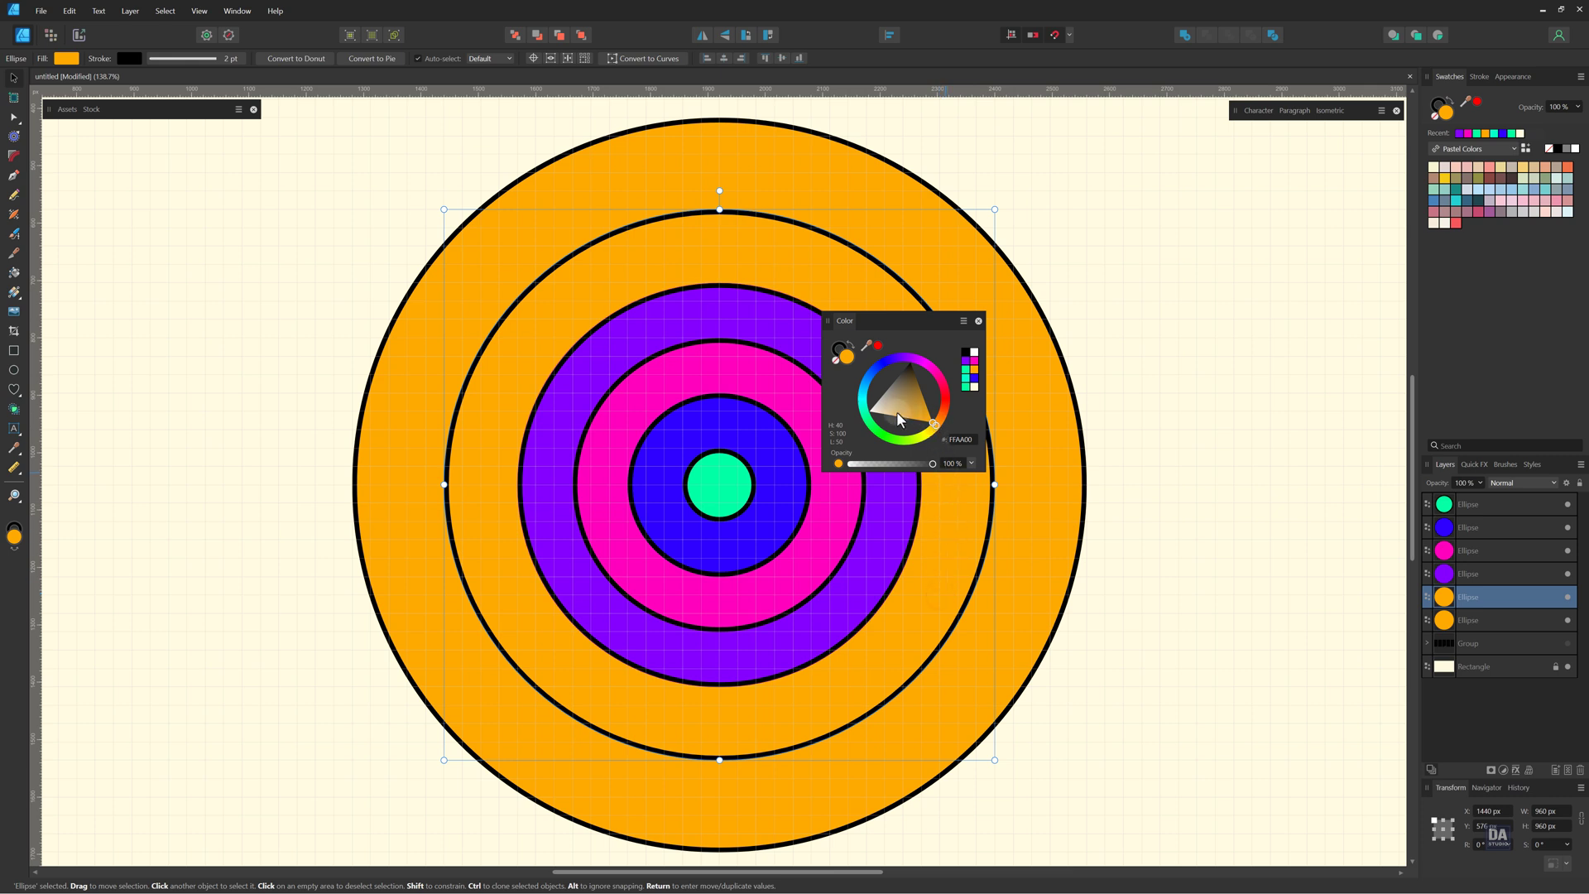
drag(927, 430, 861, 414)
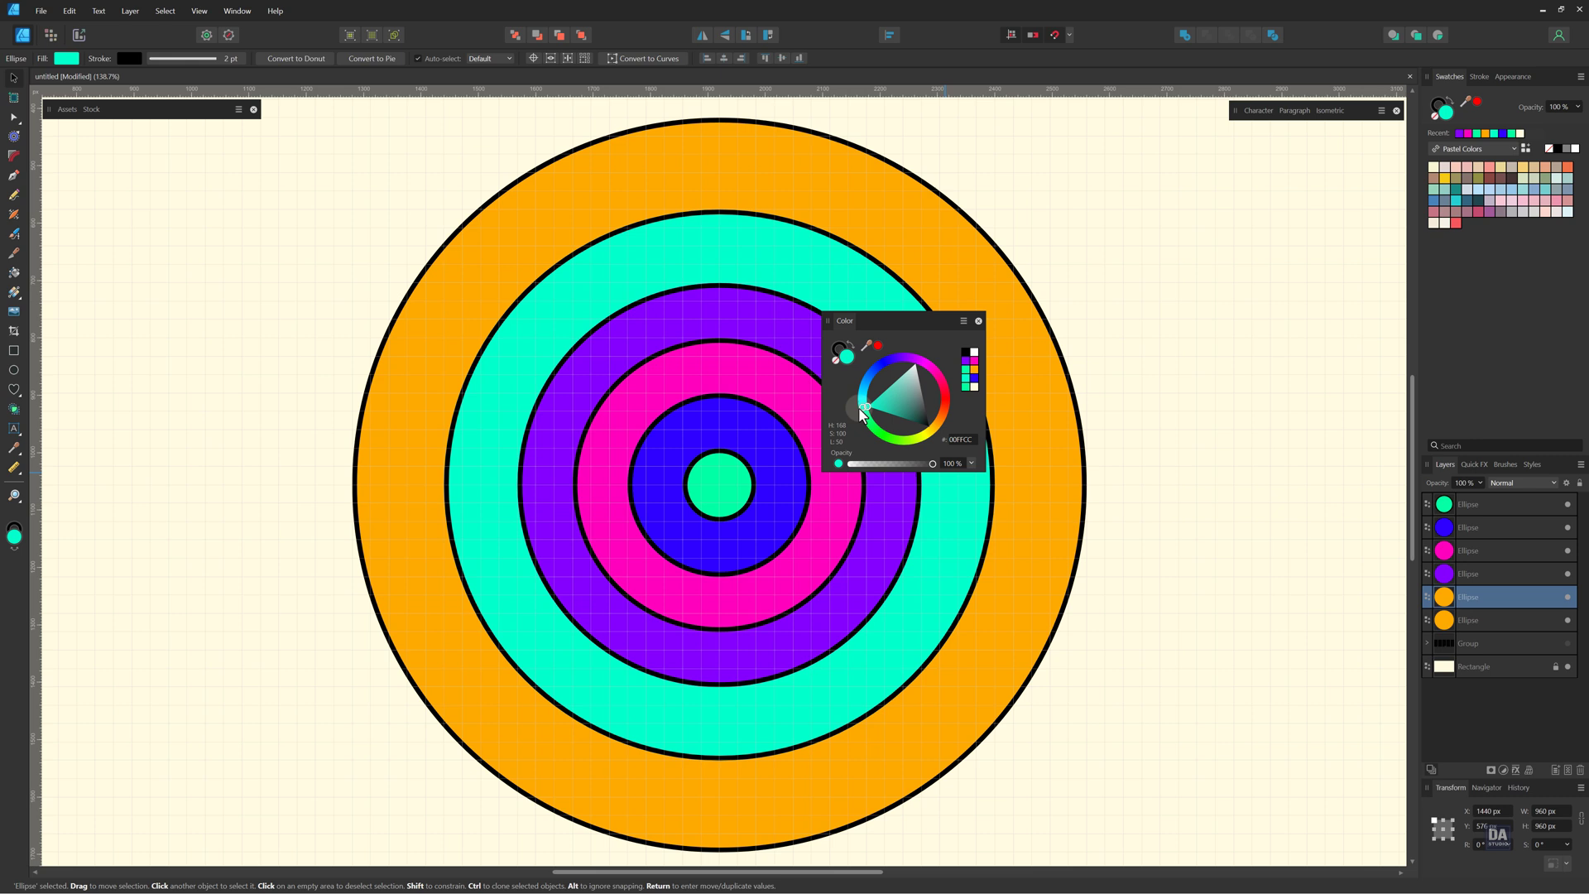
click(1035, 495)
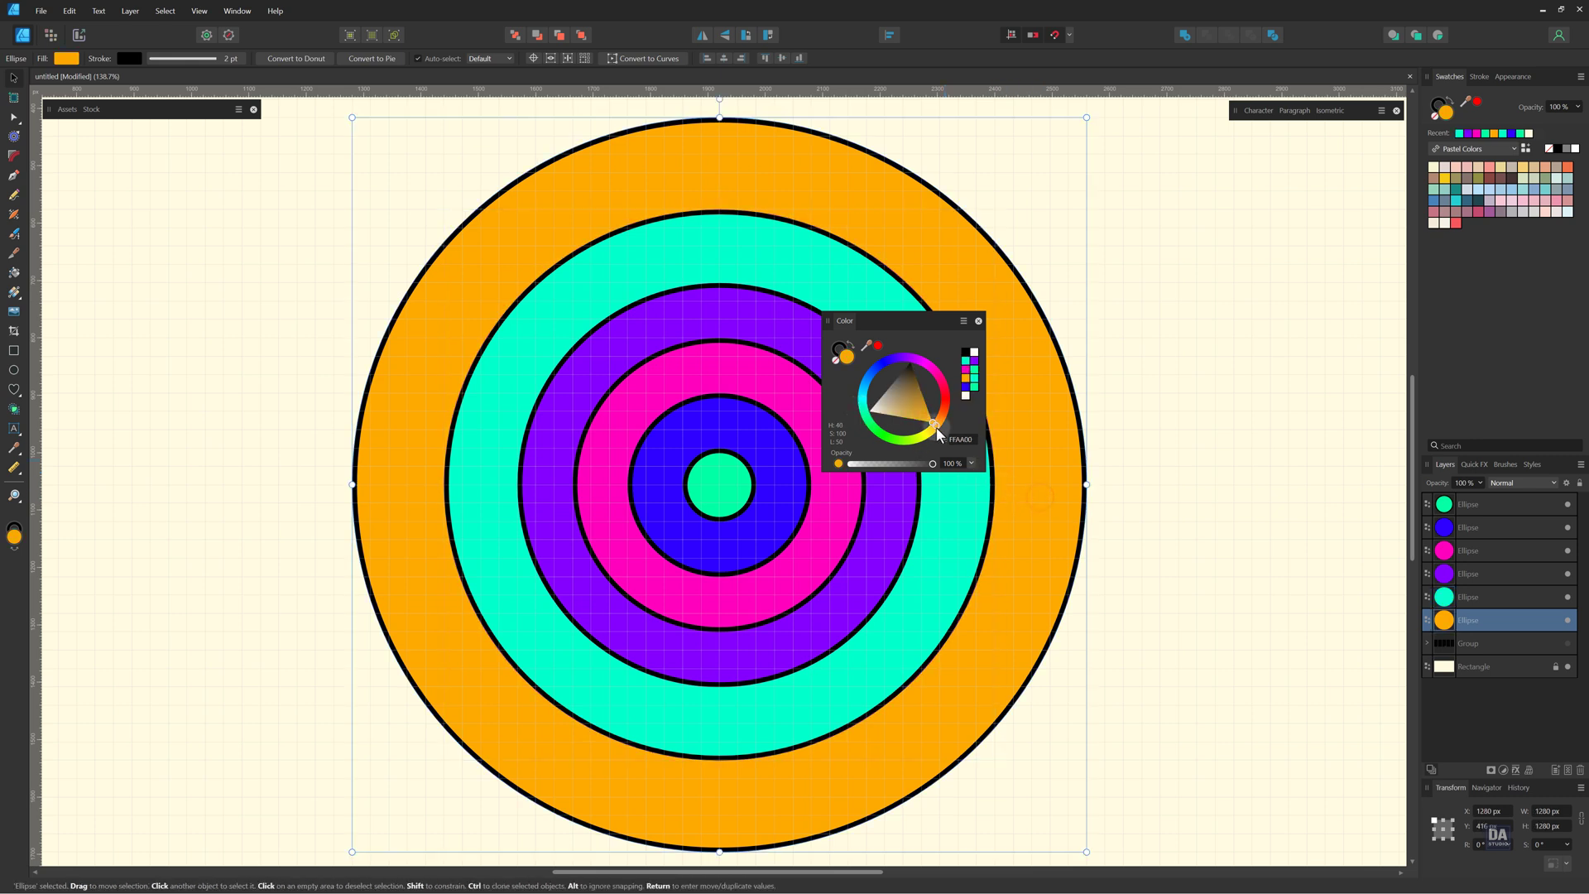
drag(938, 435, 943, 433)
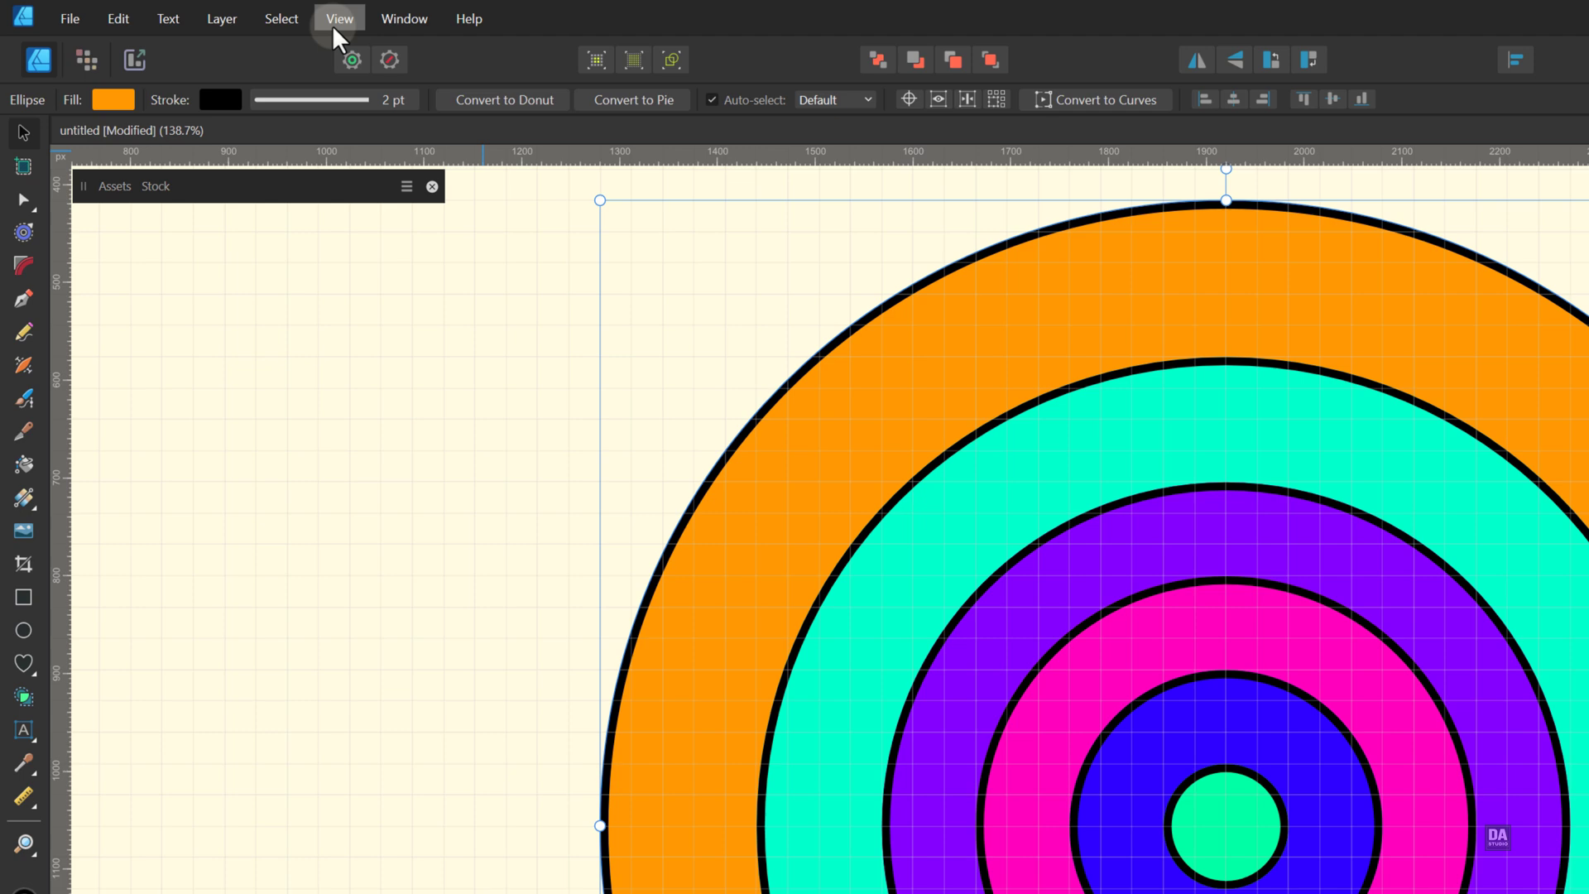
- Hide the document grid and group the six coloured ellipses into one group
click(335, 30)
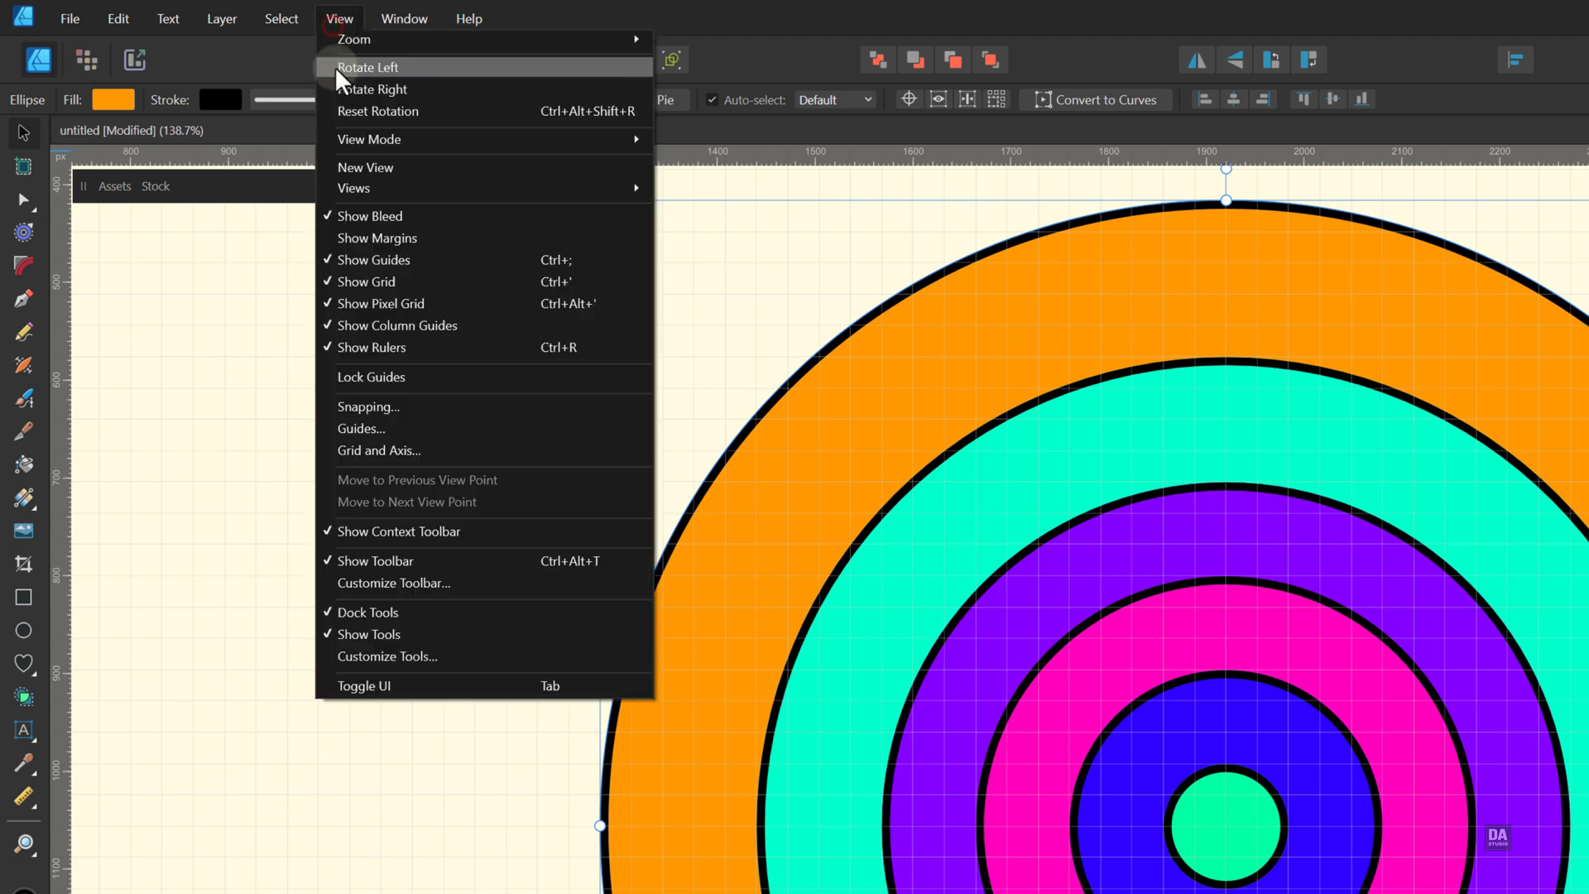
click(394, 283)
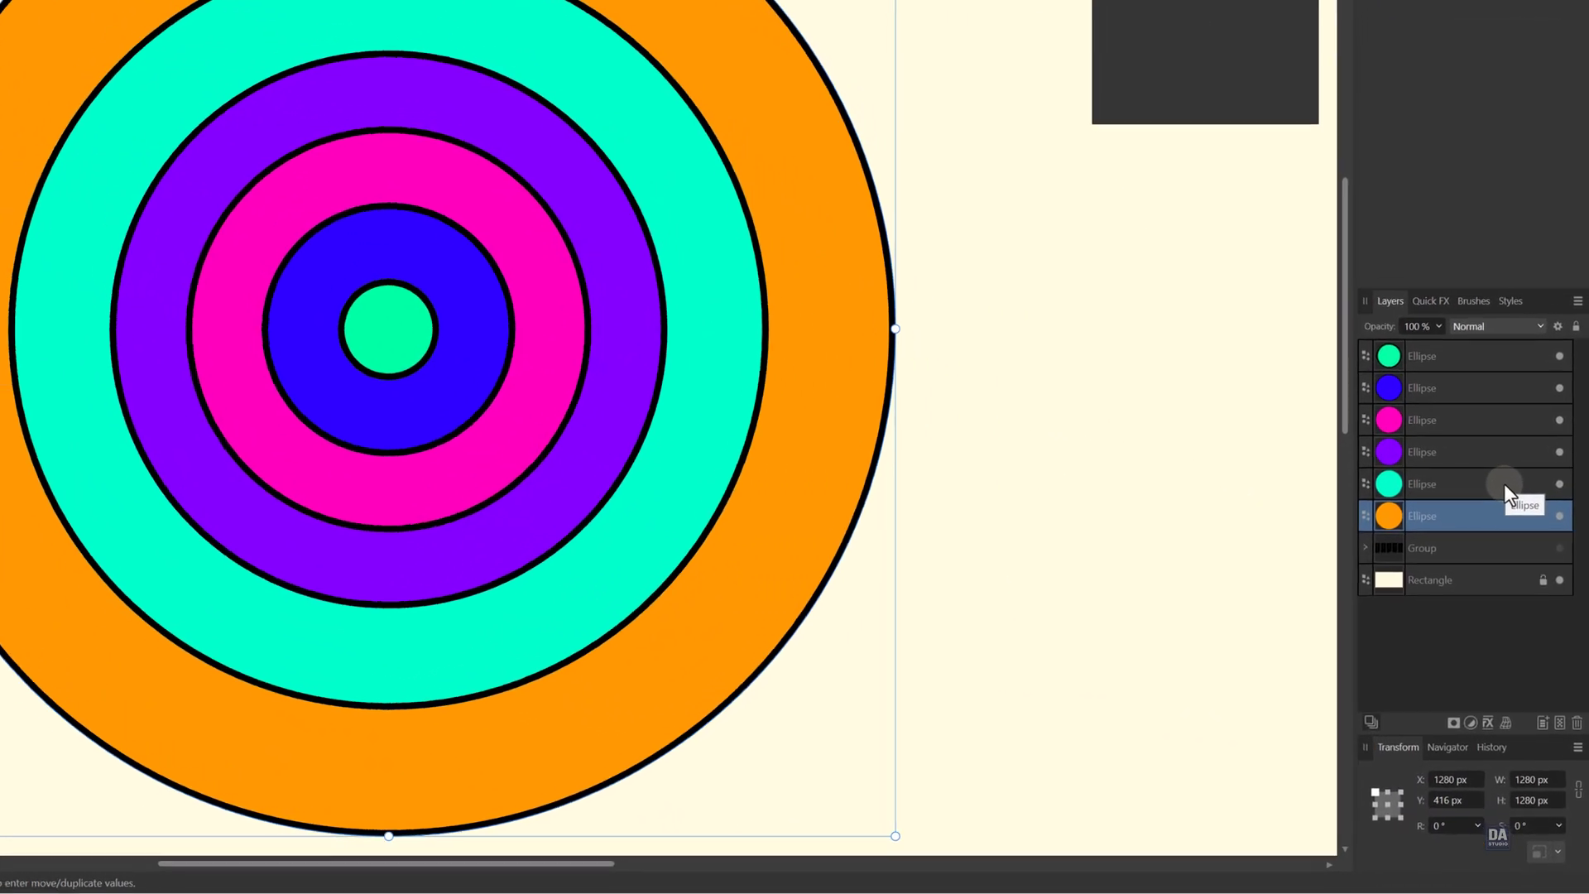
drag(1504, 488, 1469, 352)
right_click(1468, 346)
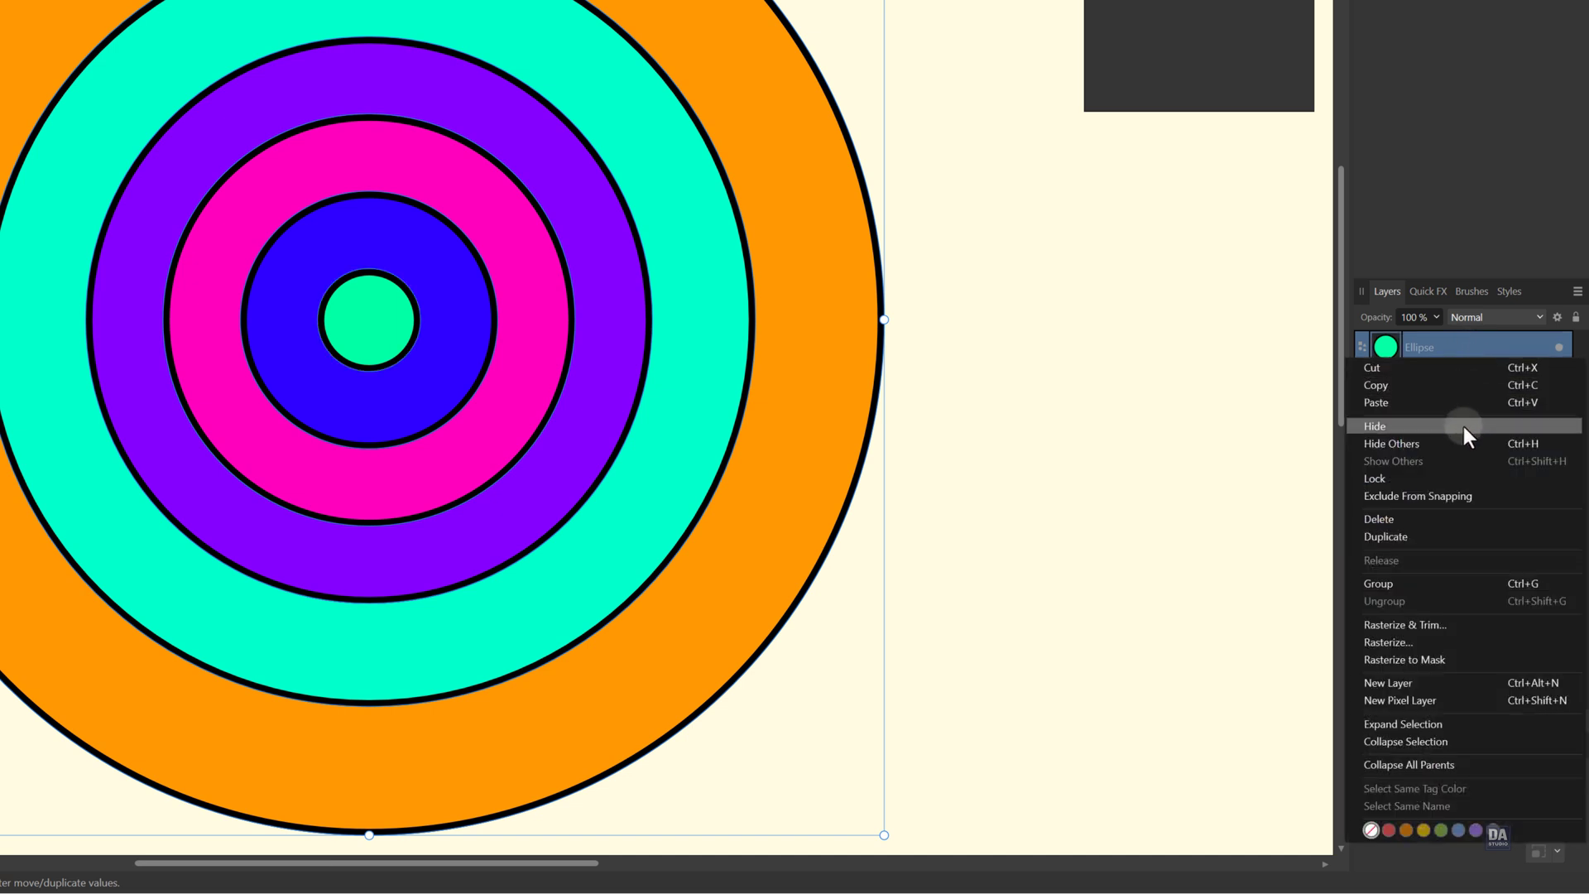
click(1444, 588)
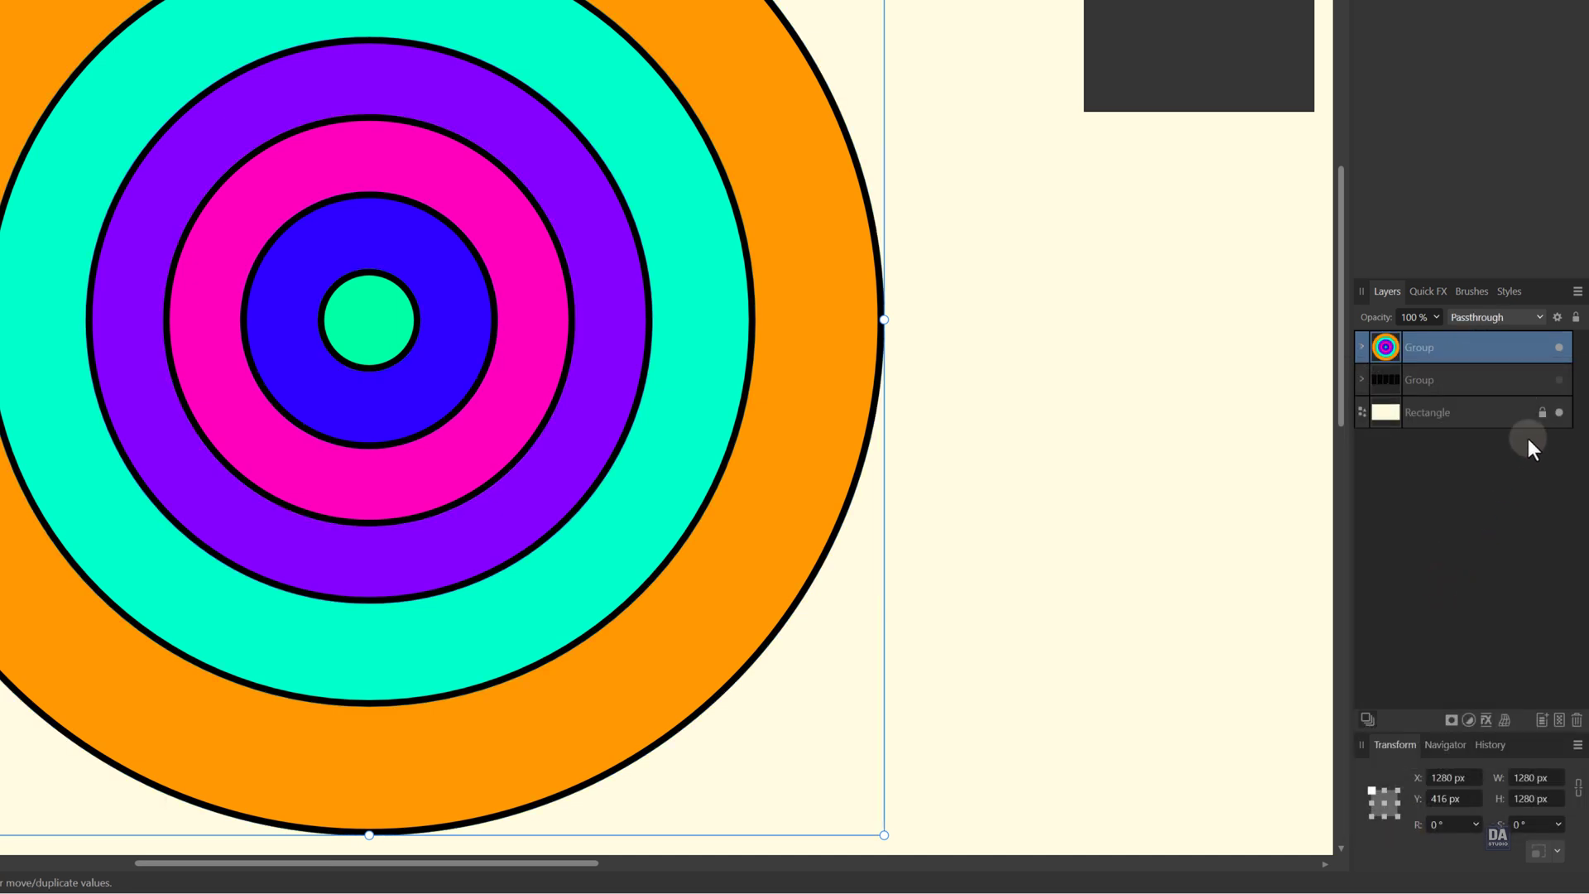
- Unhide the JAPAN letters and drag the circle group up-left over the J
click(1559, 380)
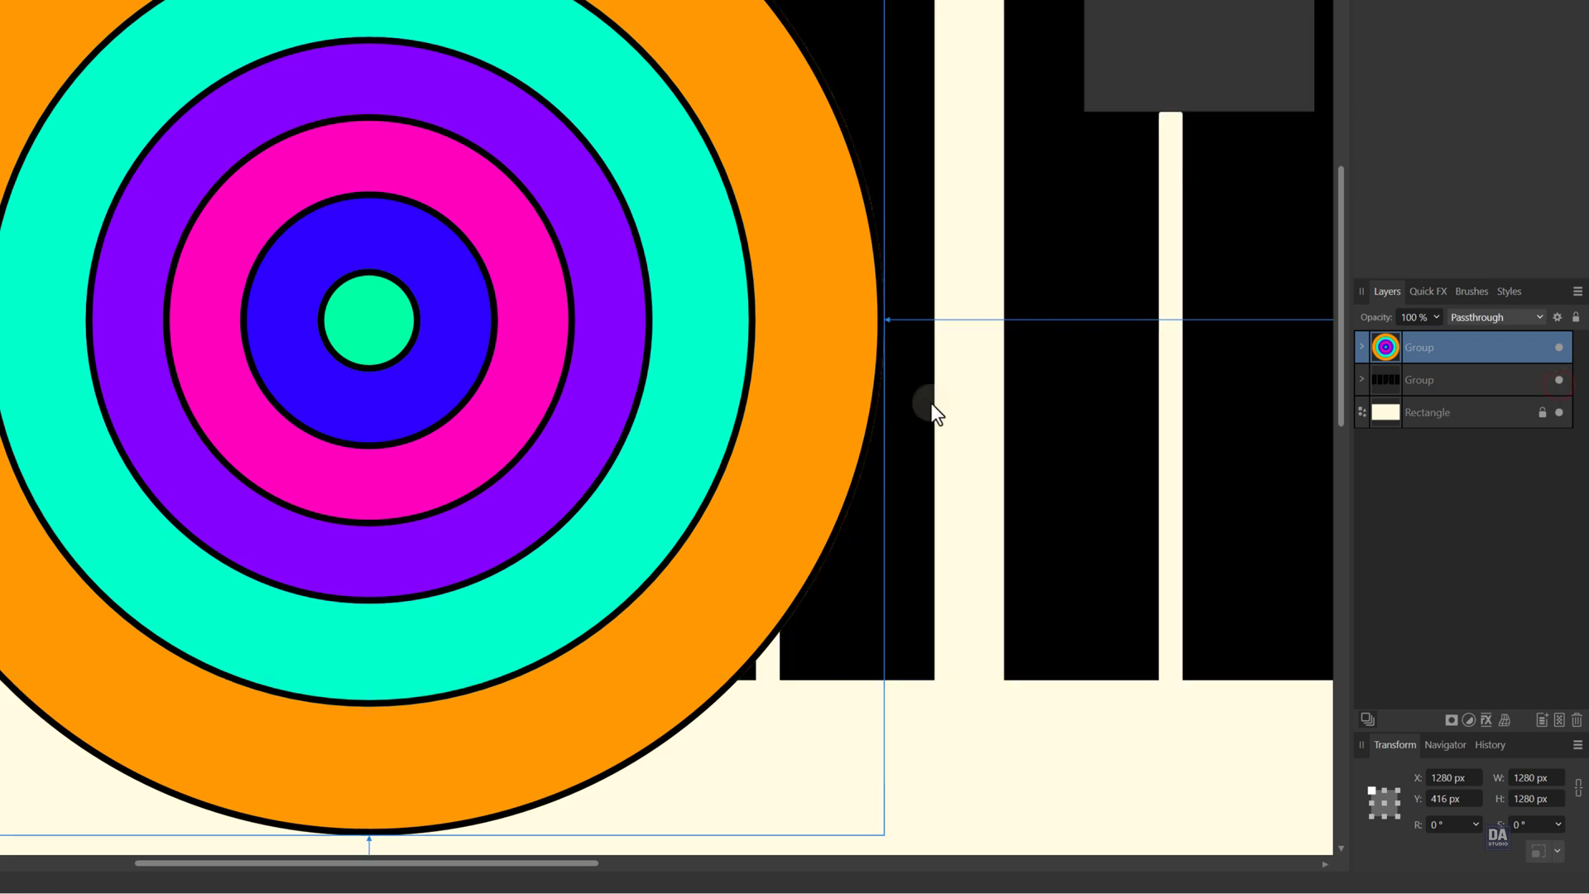
scroll(931, 404, down, 3)
scroll(792, 359, up, 2)
scroll(793, 359, up, 1)
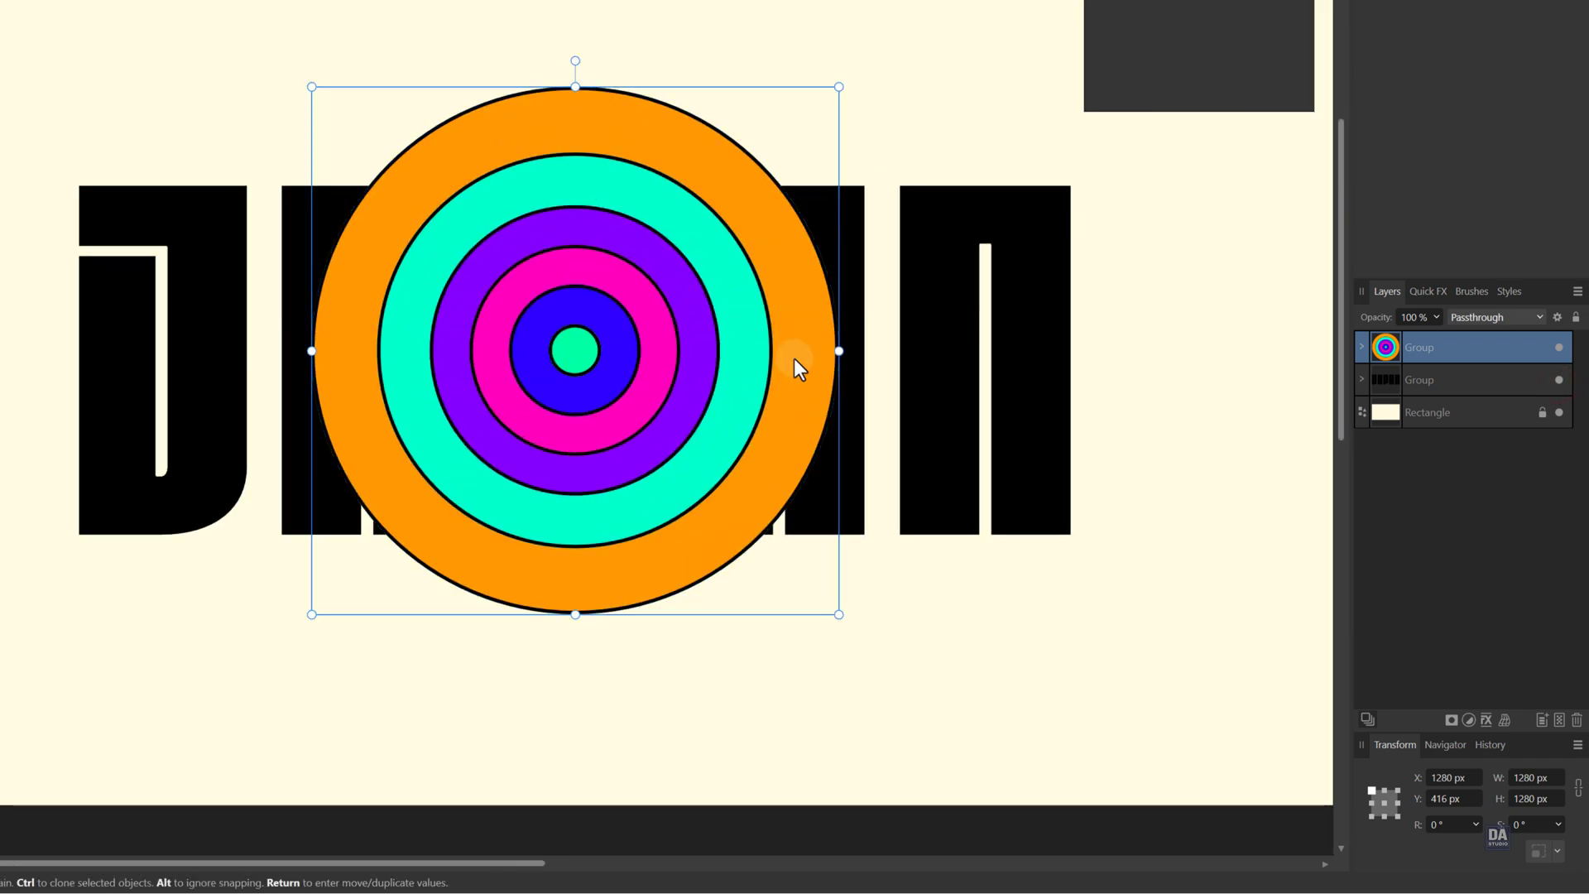
drag(701, 394, 186, 255)
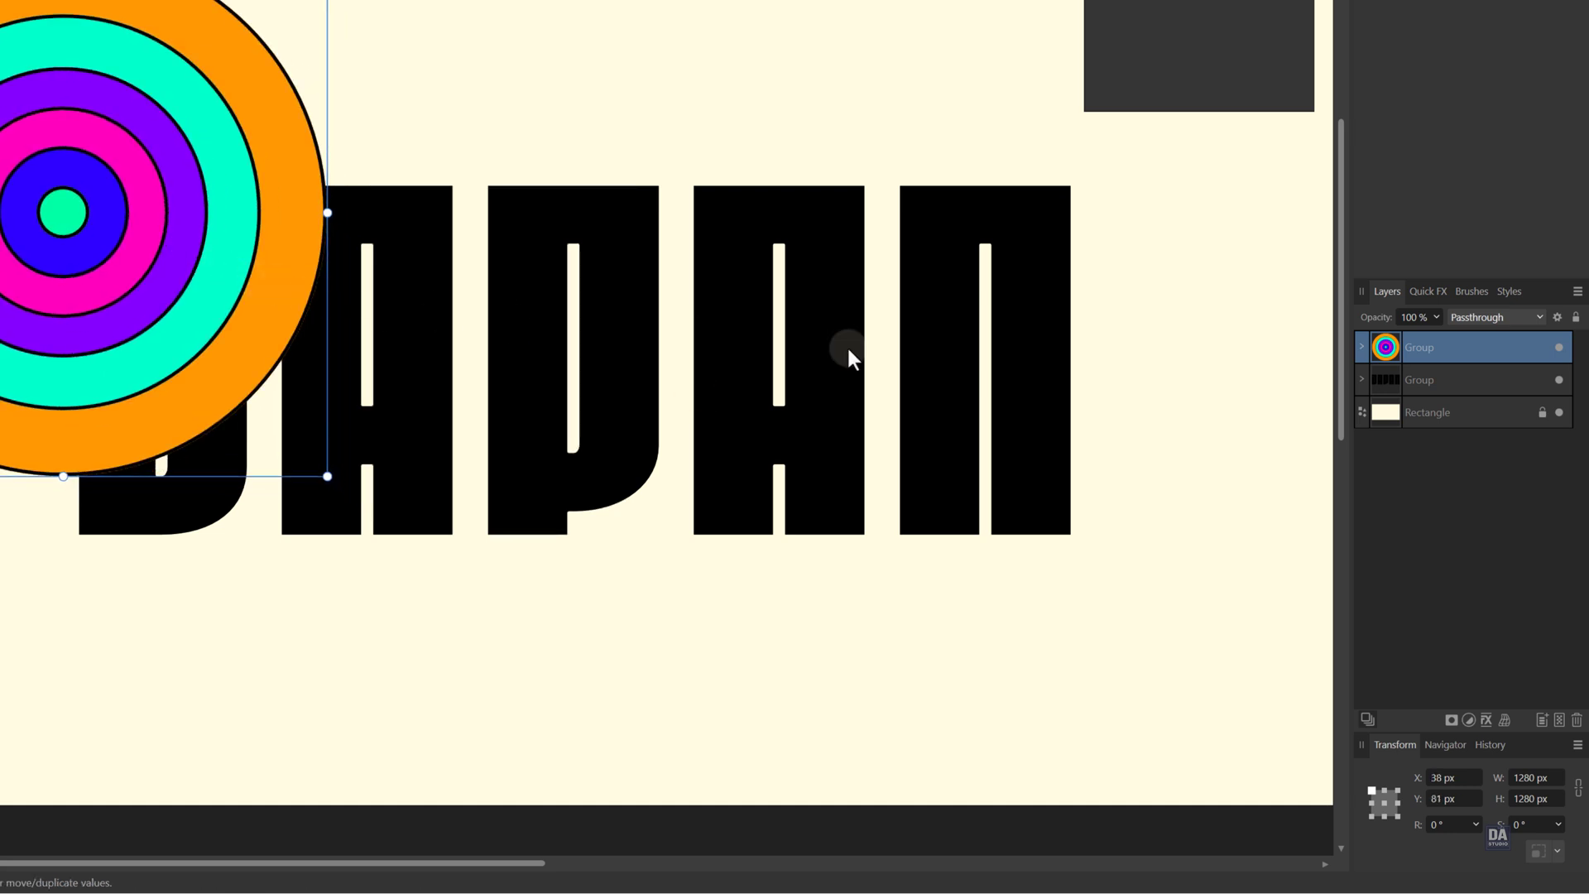
- Expand the letters group and duplicate the circle group four times
click(1361, 380)
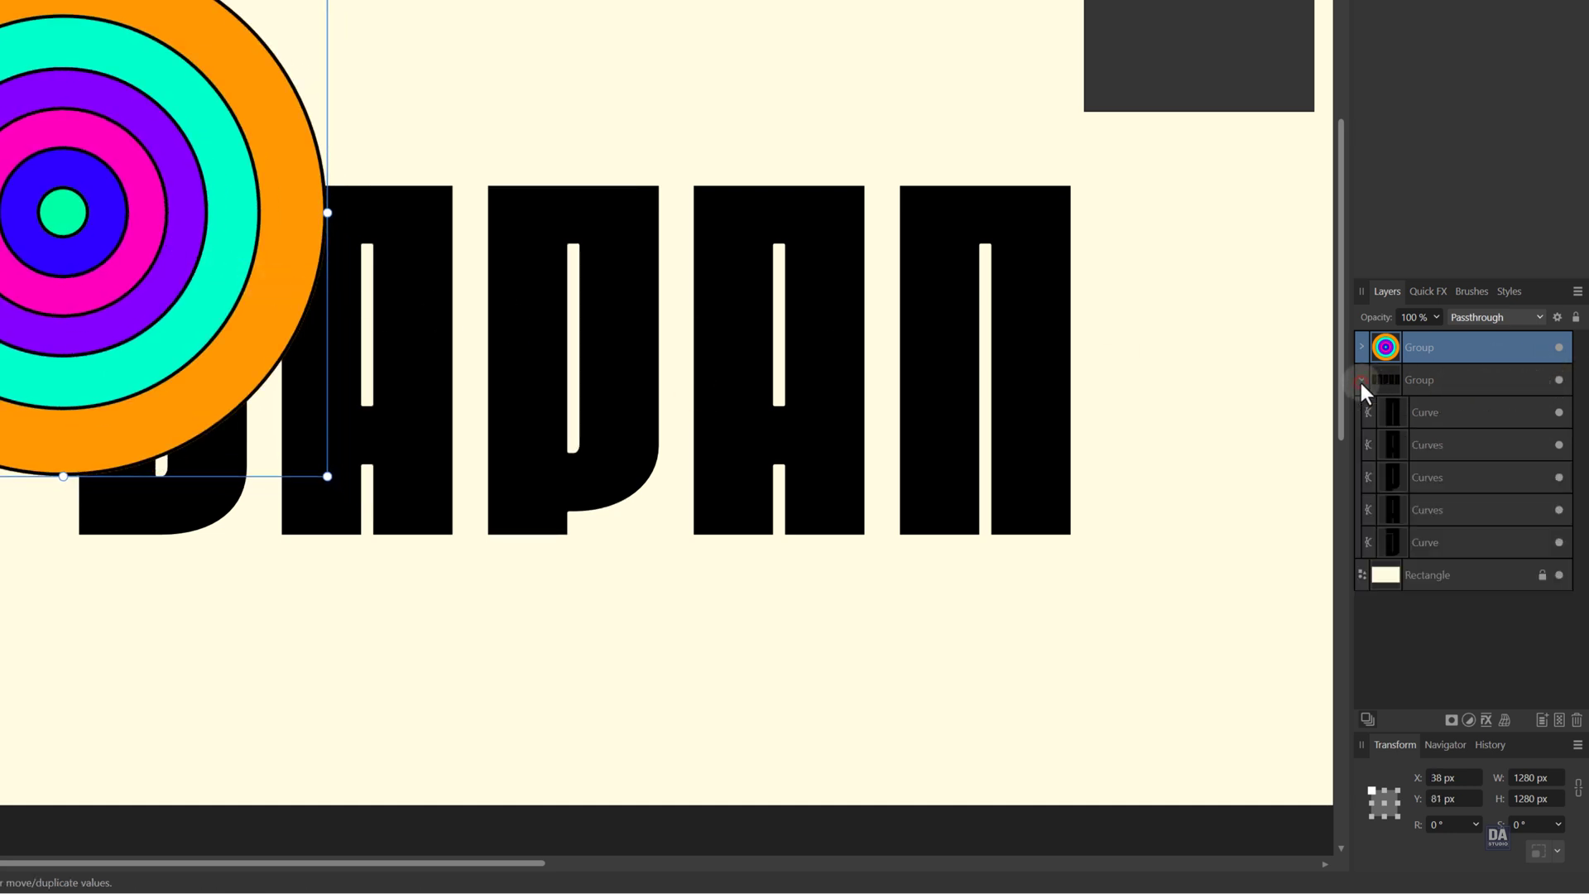
right_click(1452, 356)
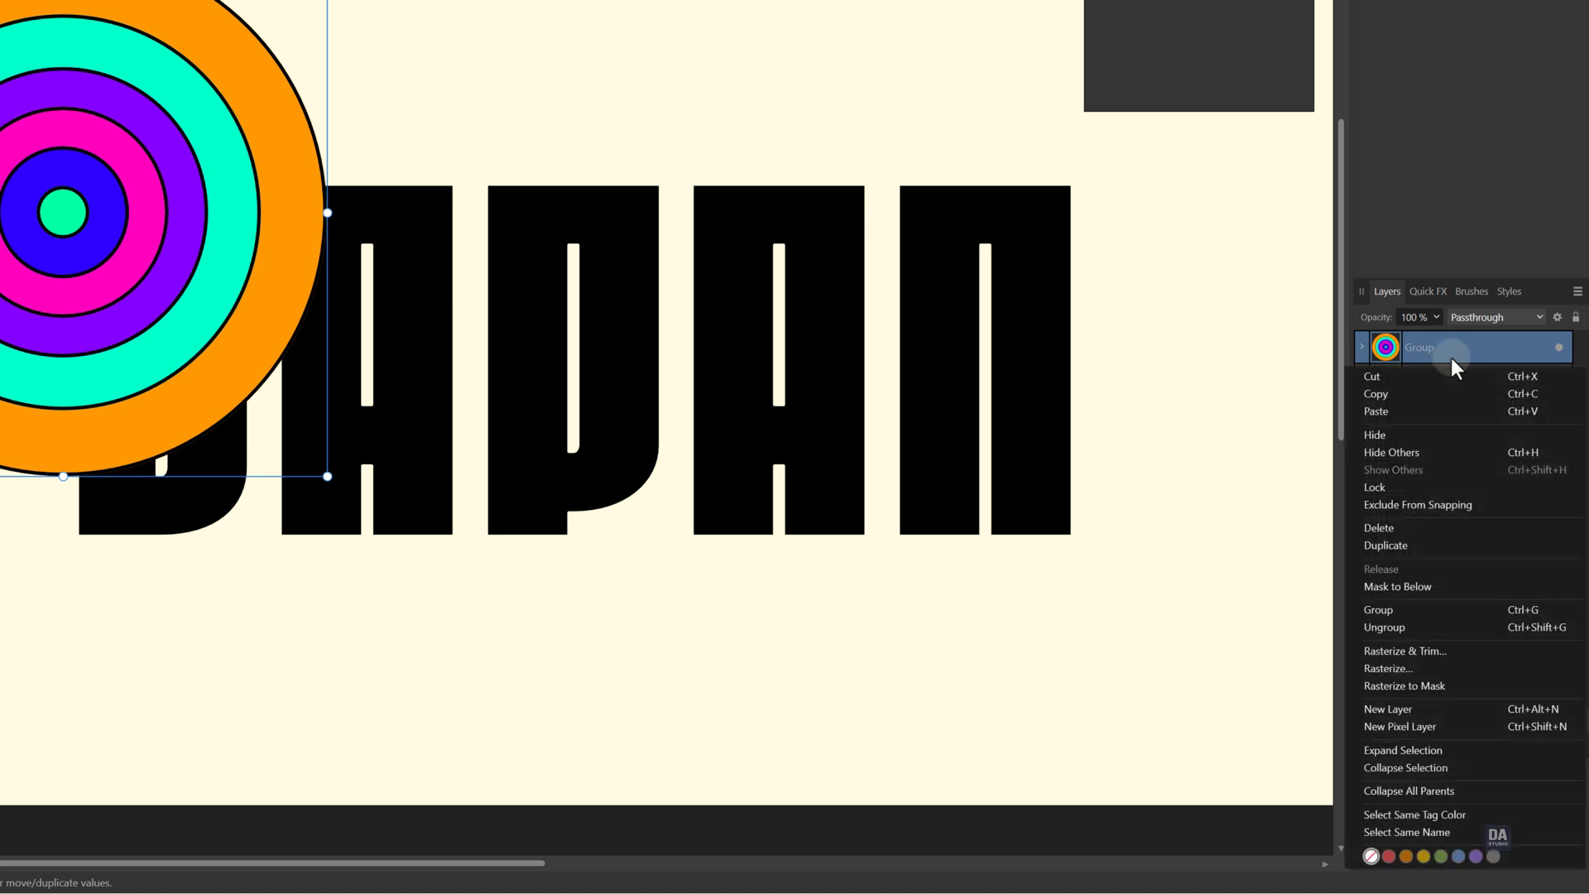
click(1442, 546)
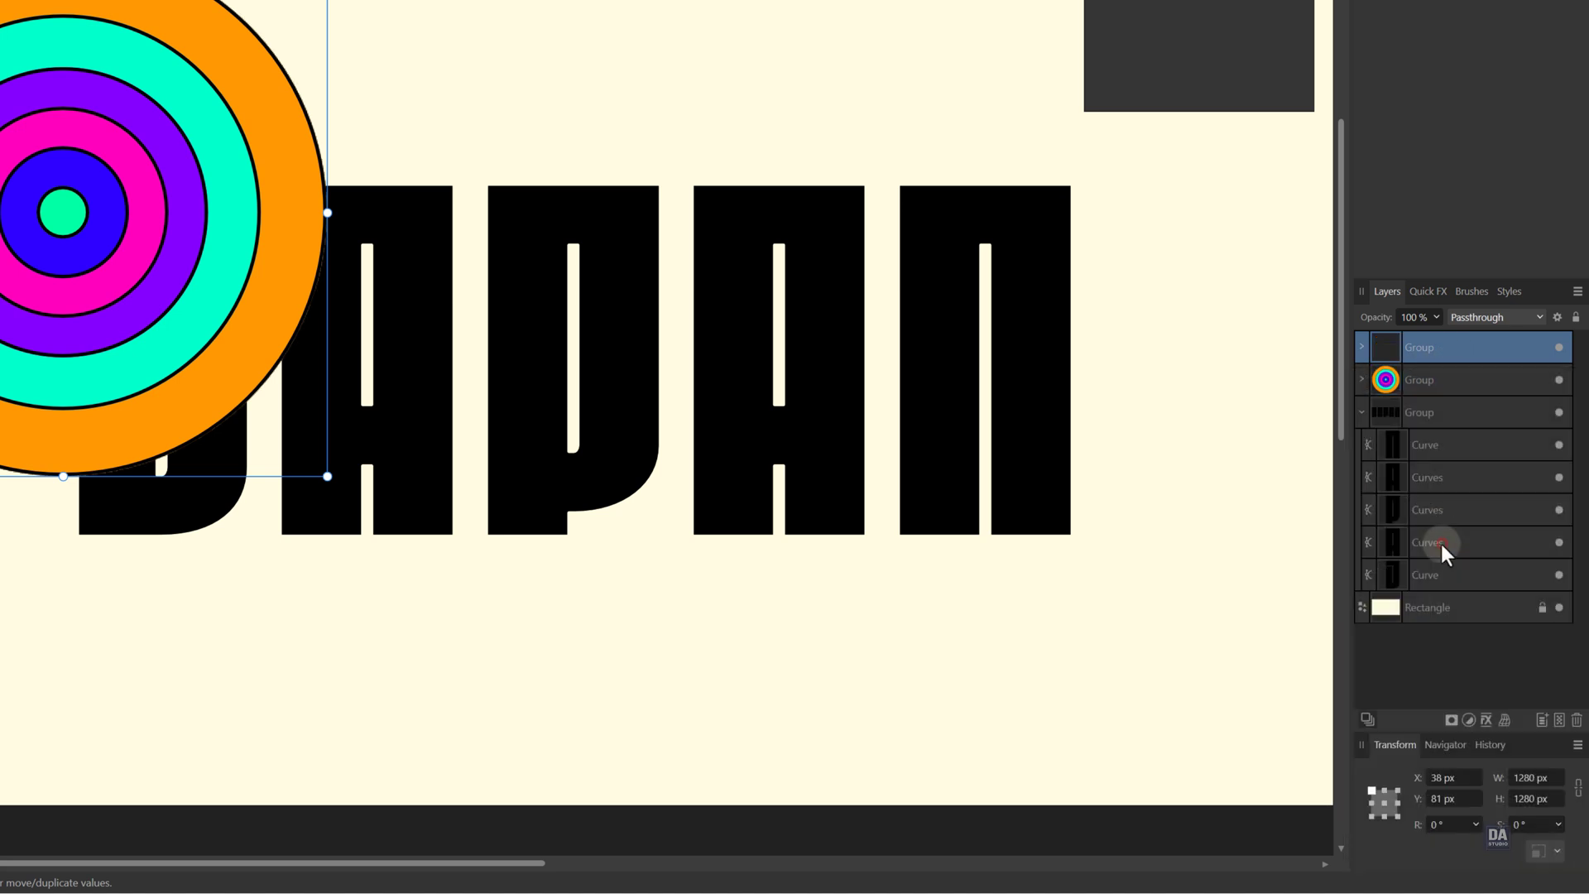
right_click(1434, 358)
click(1423, 540)
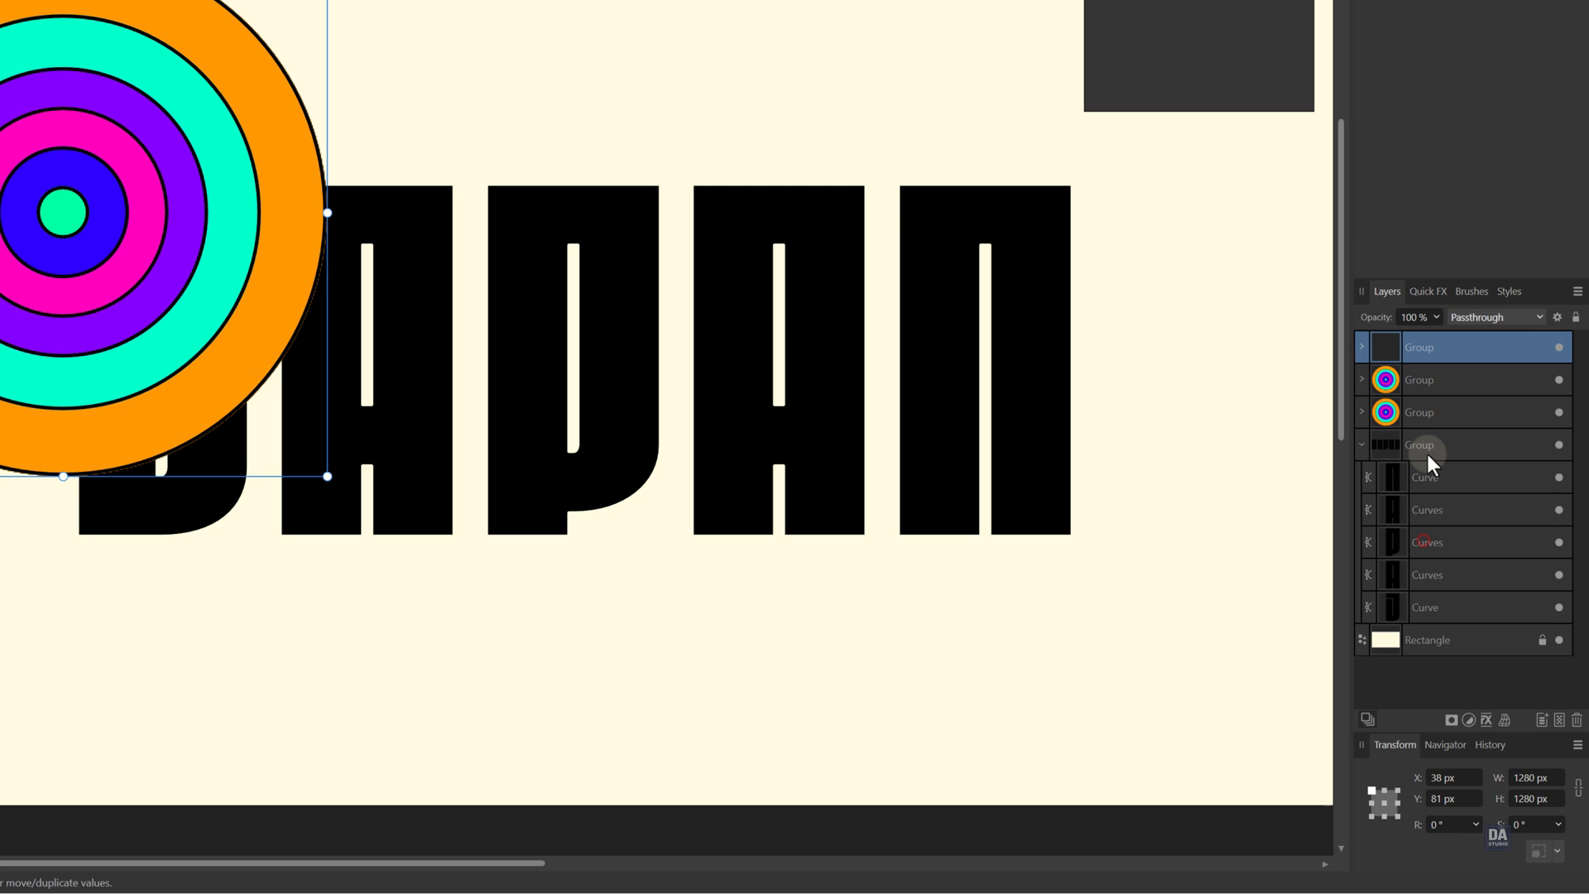
right_click(1433, 346)
click(1433, 539)
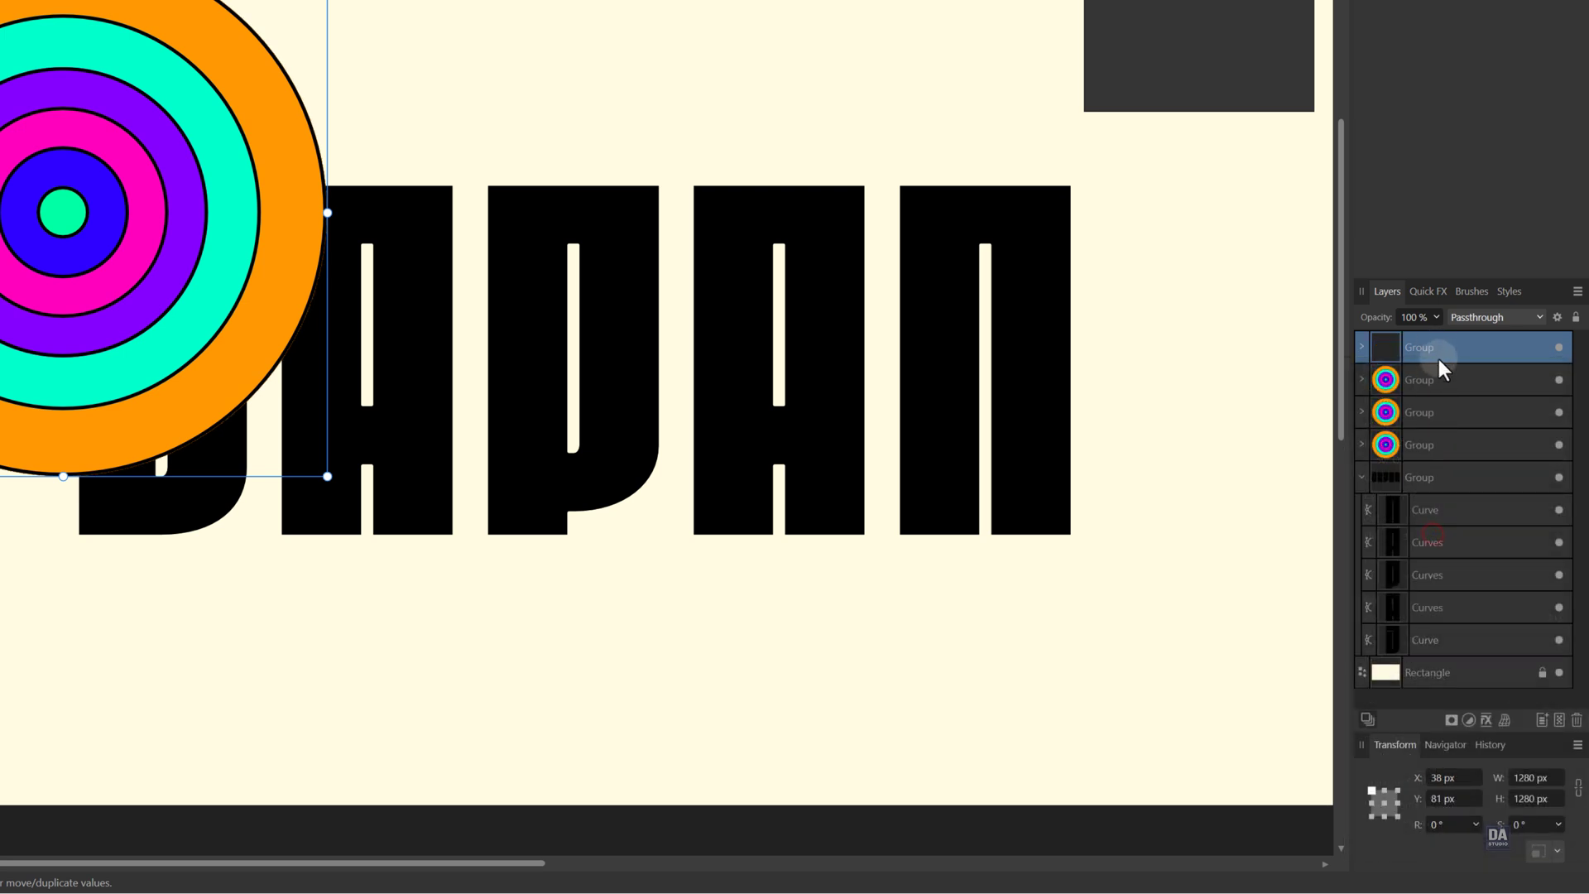
right_click(1439, 359)
click(1432, 539)
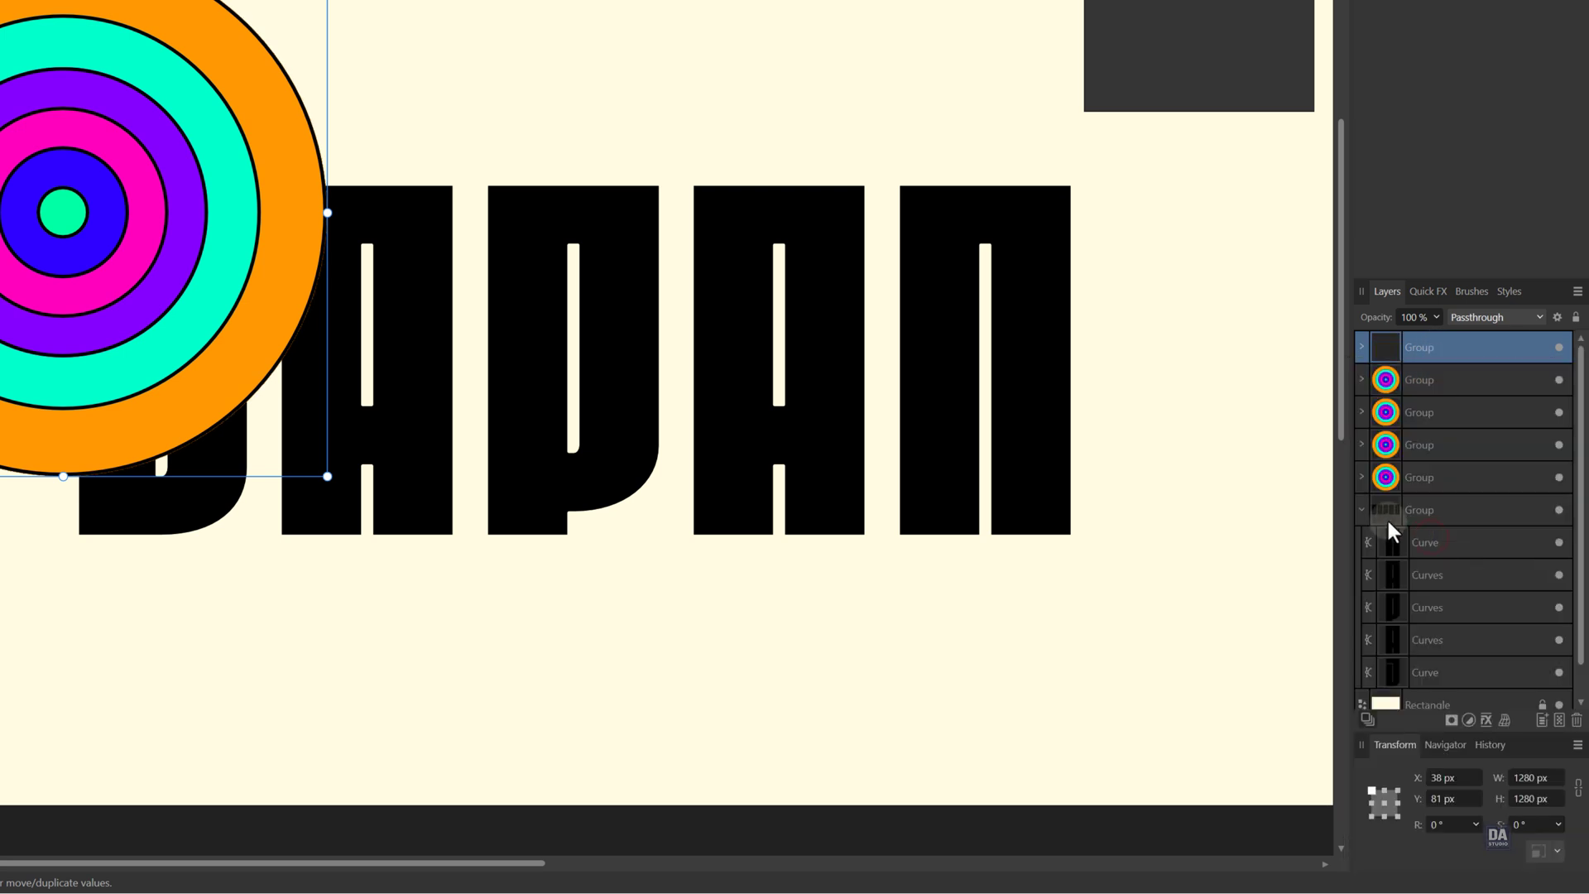
- Move one circle group copy into the letters group and clip it inside the J
click(1423, 481)
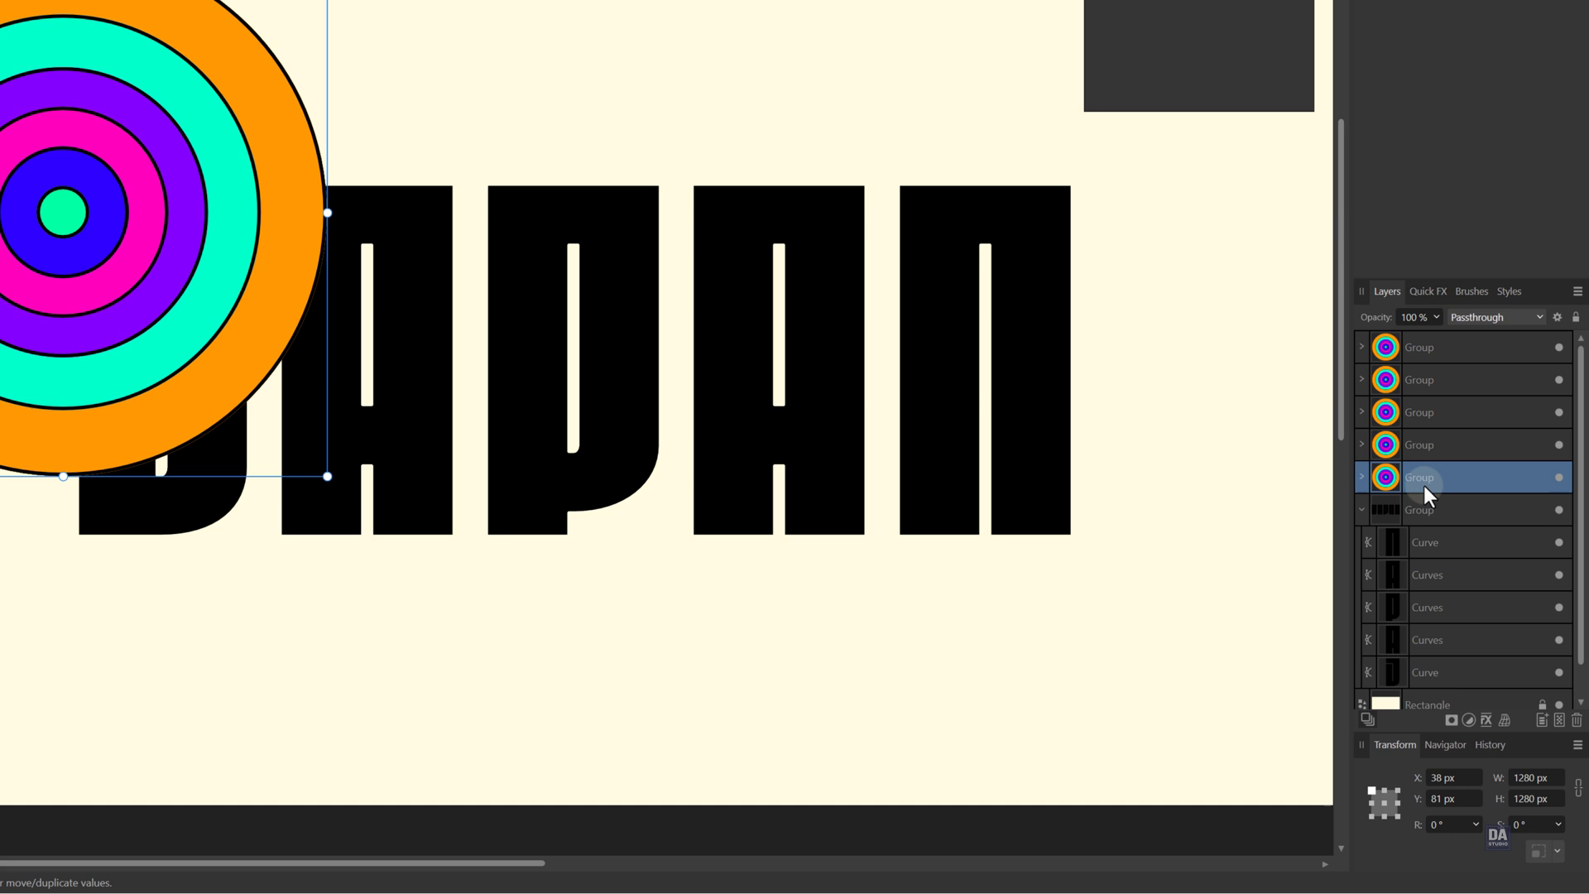
mouse_move(1424, 485)
mouse_down()
mouse_move(1436, 677)
mouse_move(1432, 646)
mouse_up()
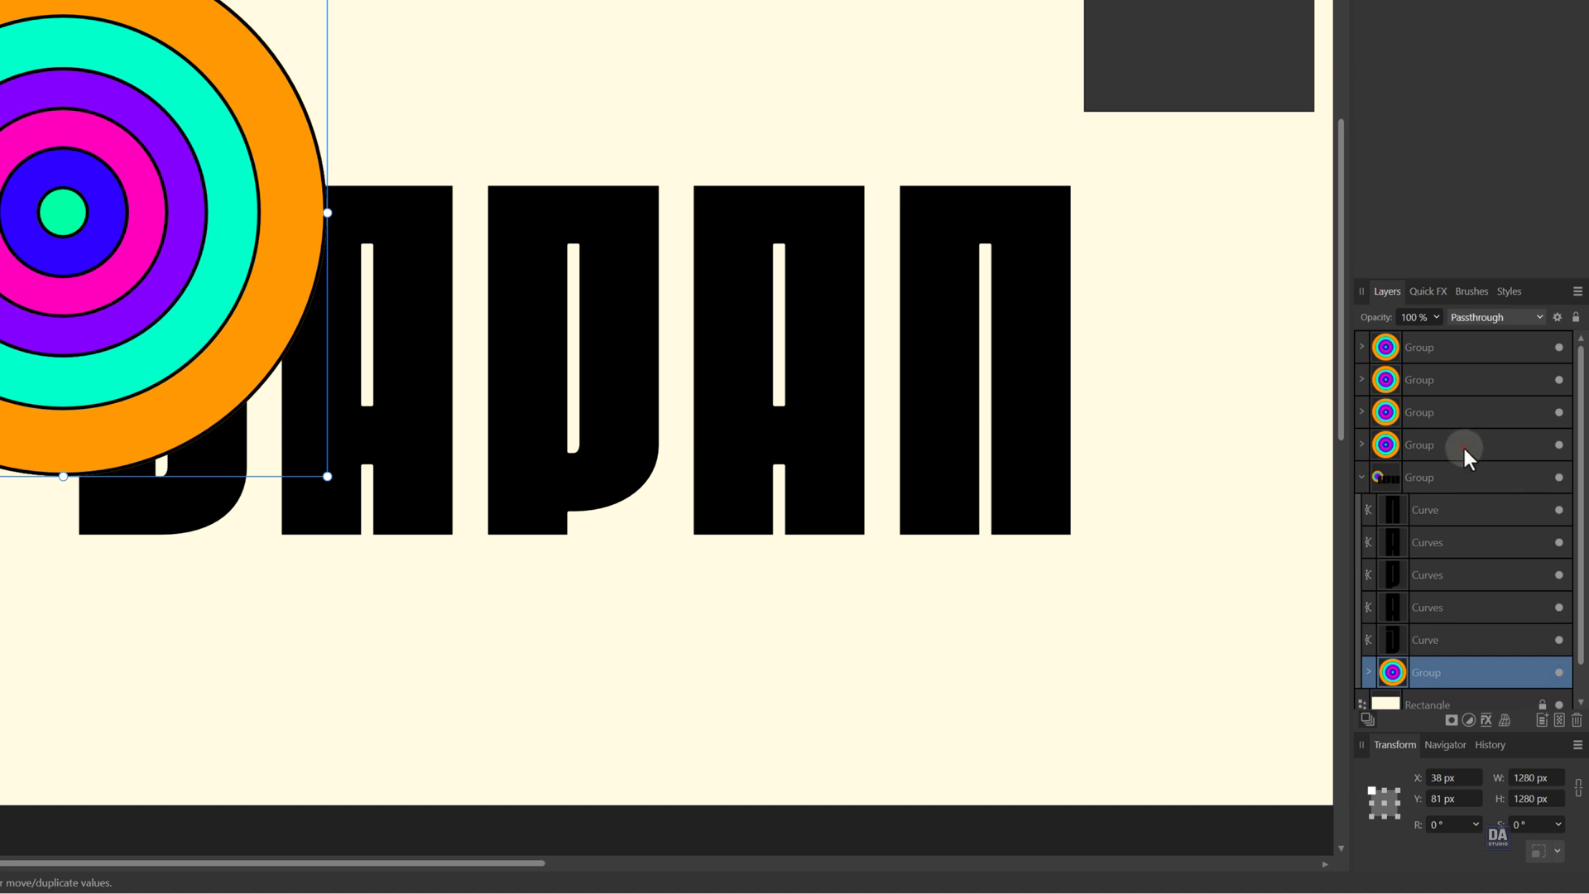
click(1463, 444)
shift+click(1454, 346)
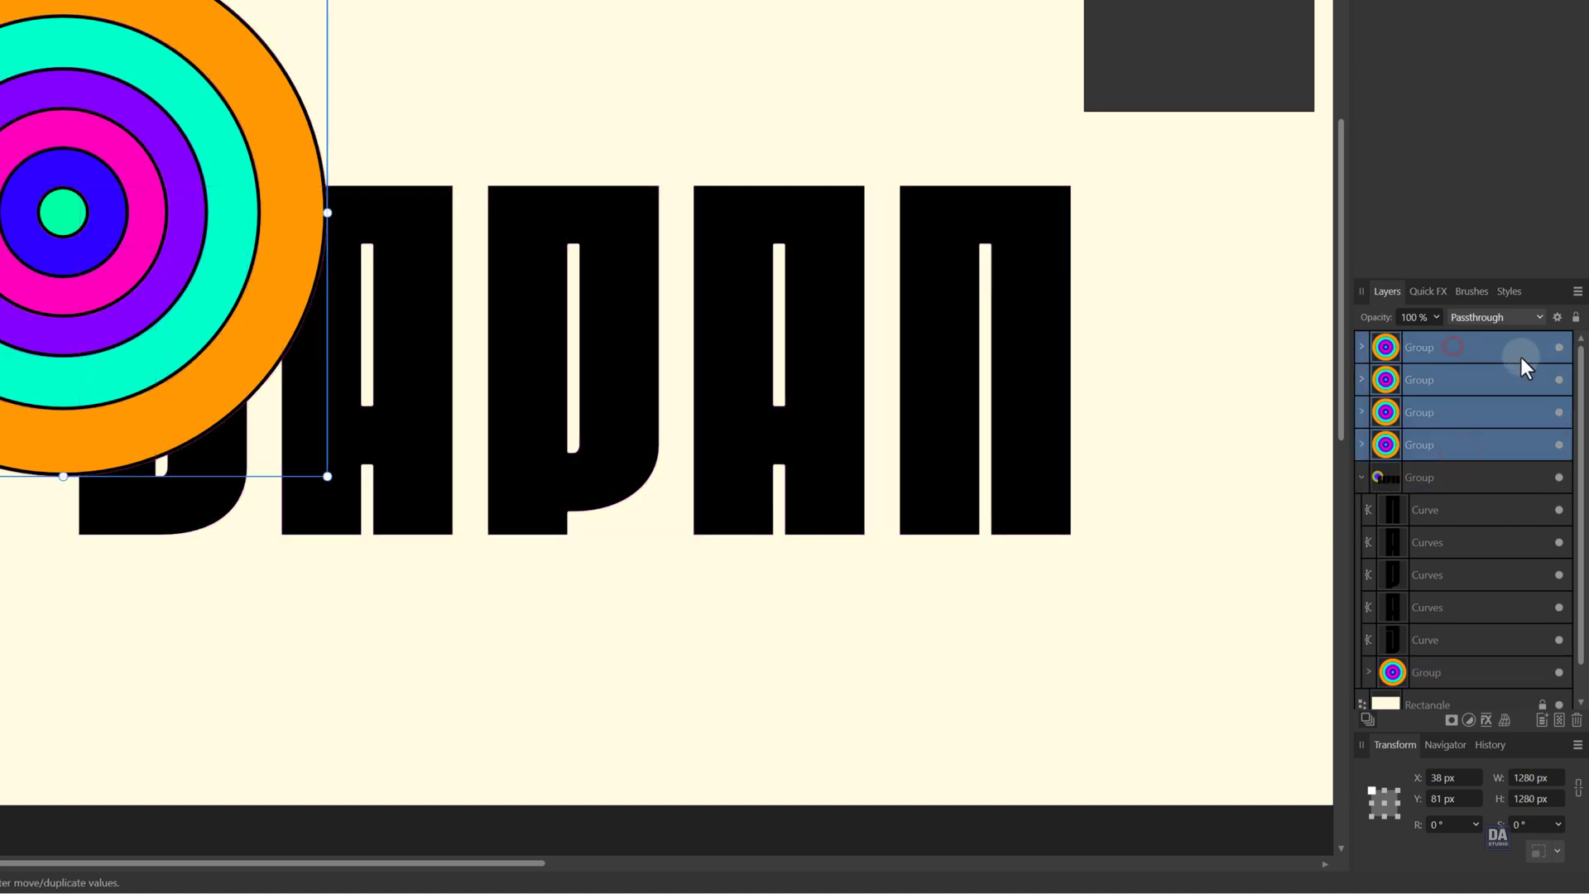
drag(1450, 668, 1454, 644)
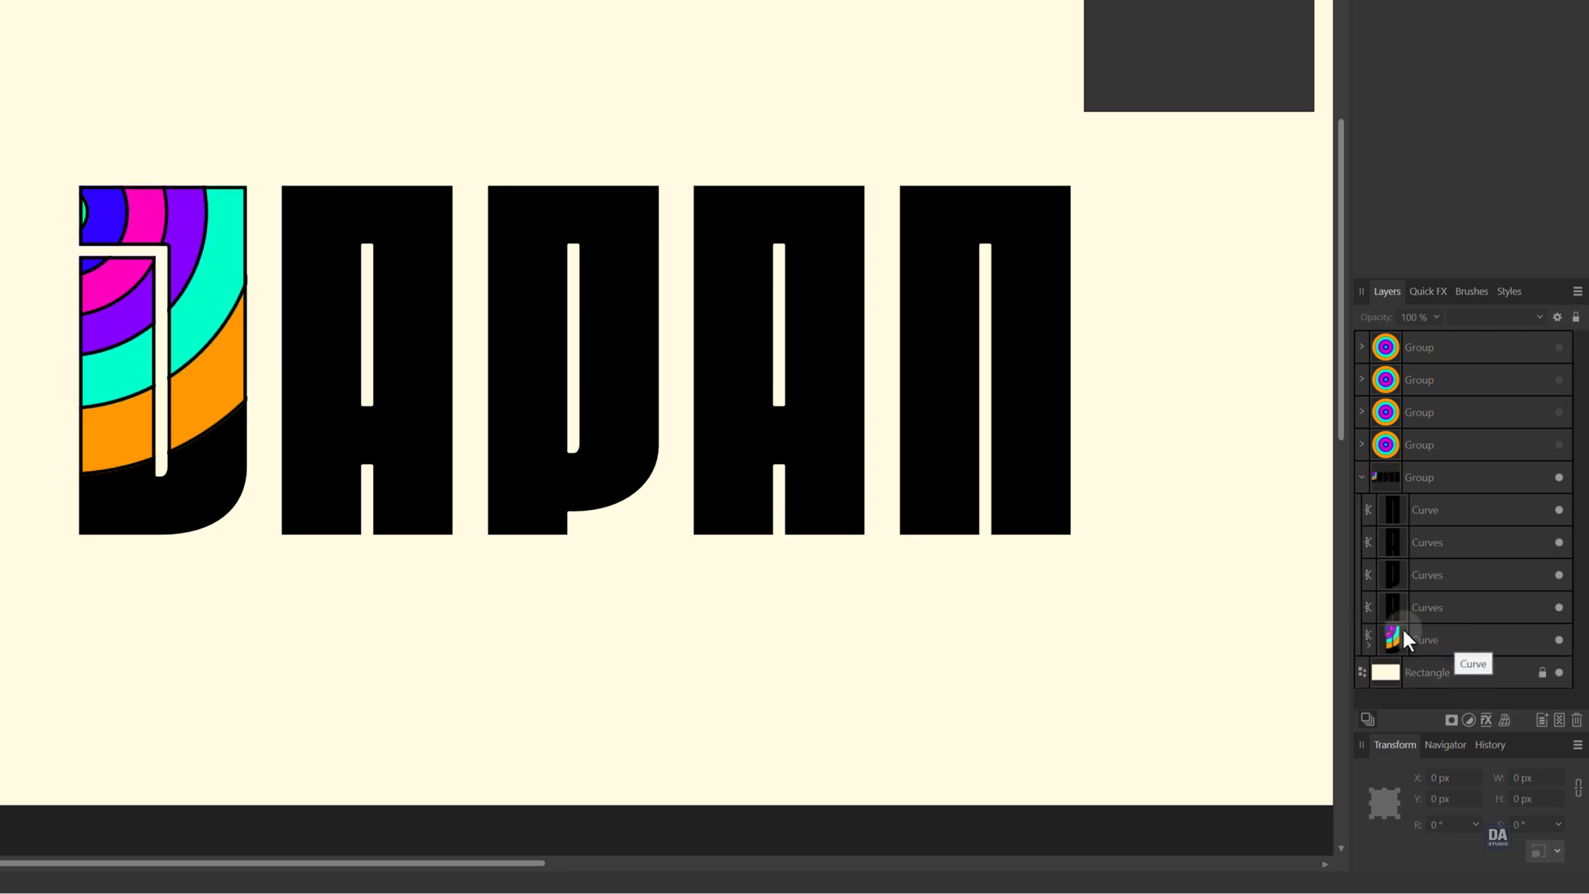
- Enlarge the clipped pattern and centre it on the J's top-left corner
key(Tab)
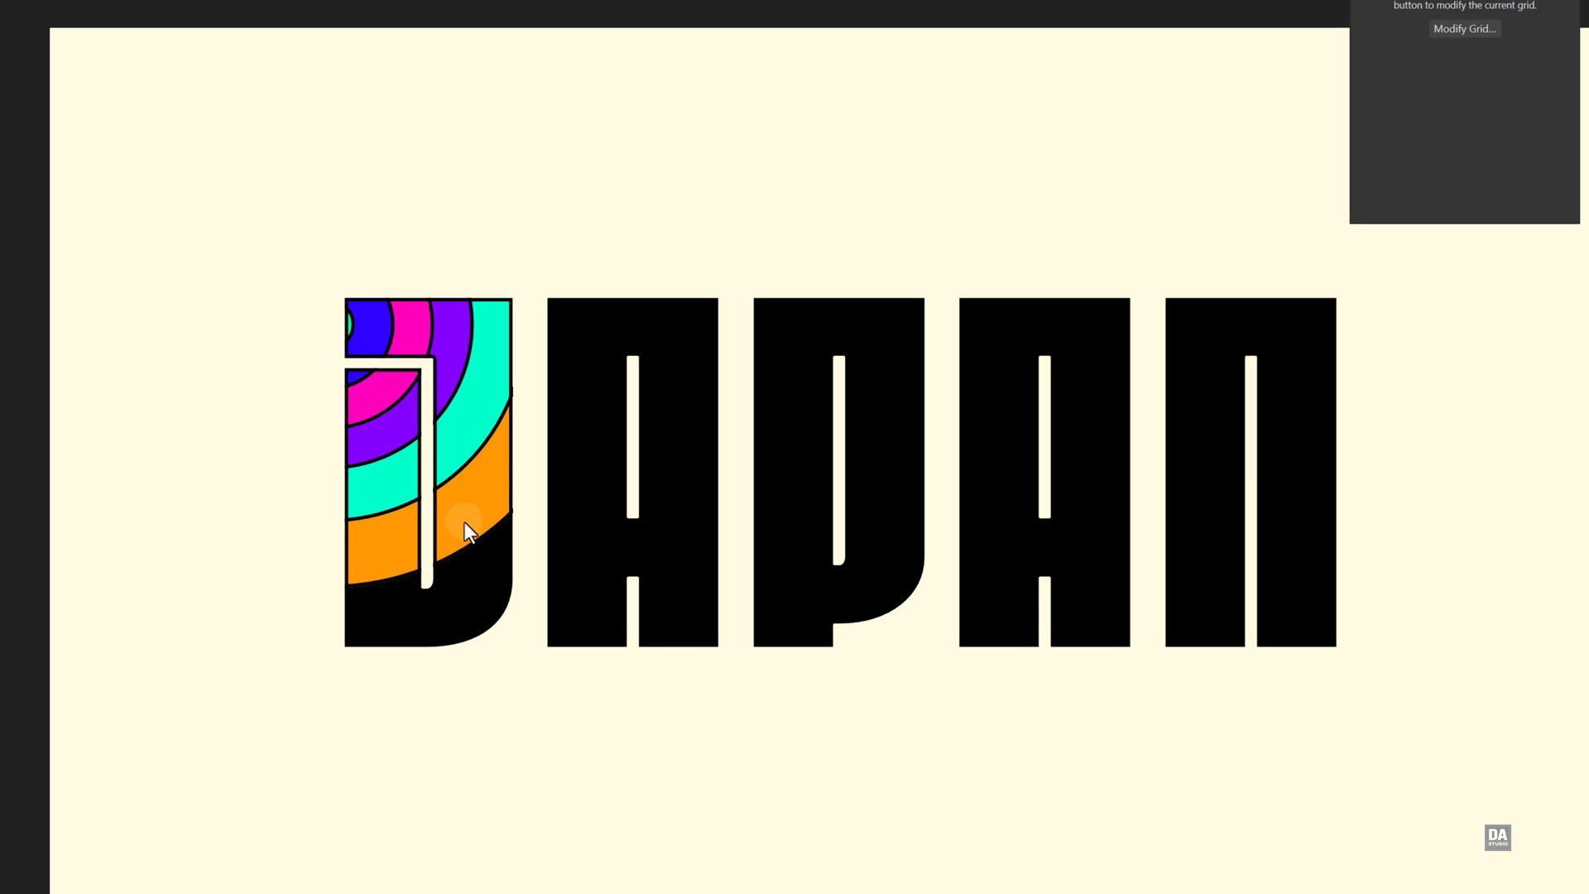
click(468, 513)
double_click(469, 513)
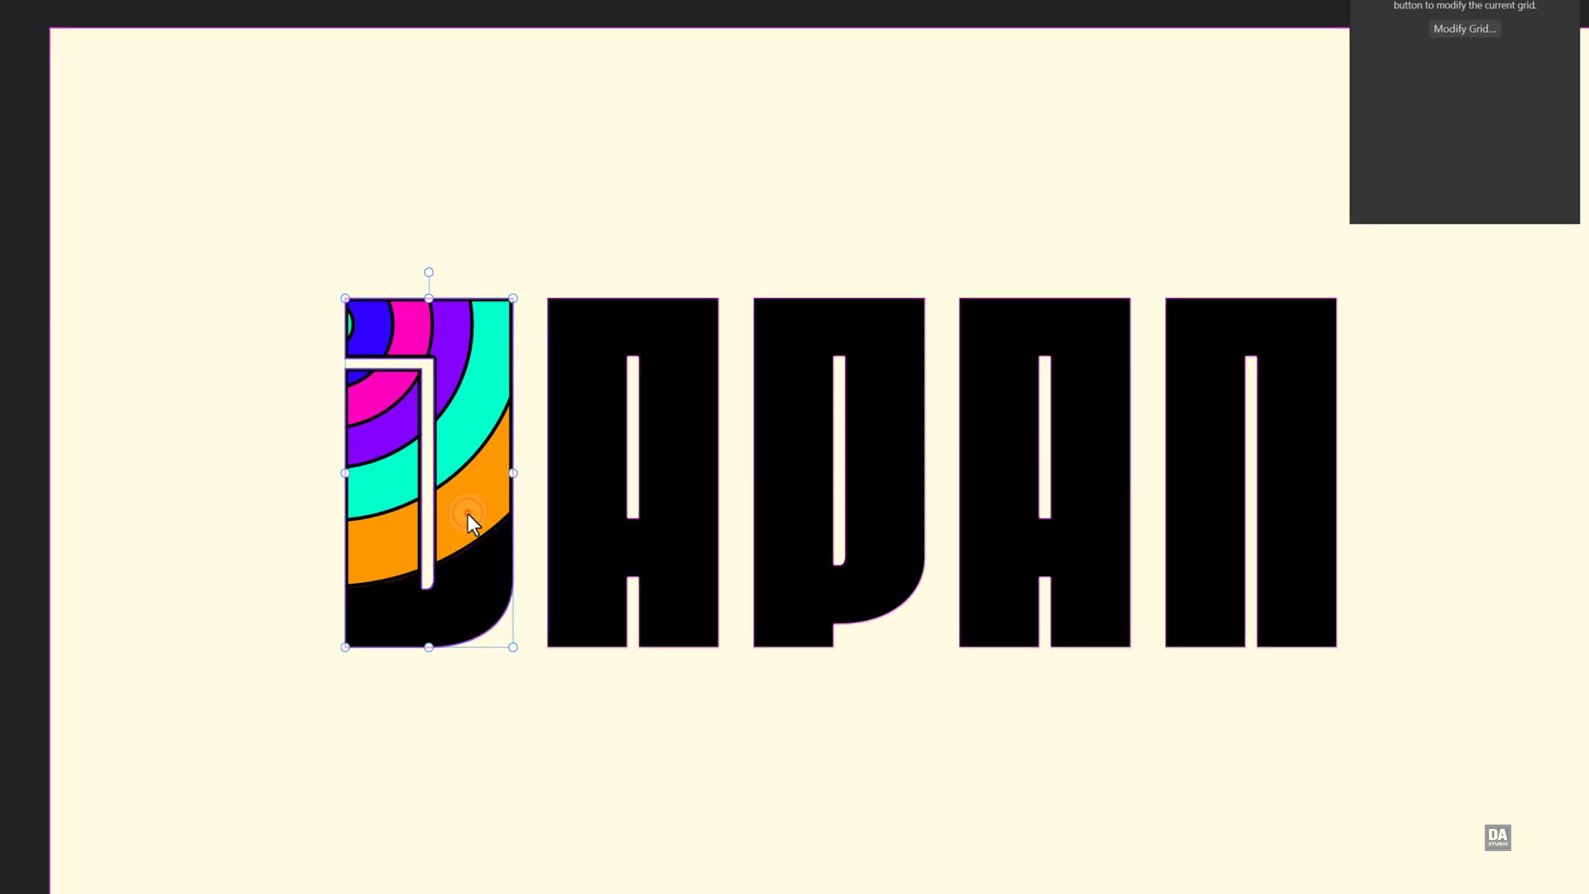
click(469, 514)
drag(468, 515, 649, 649)
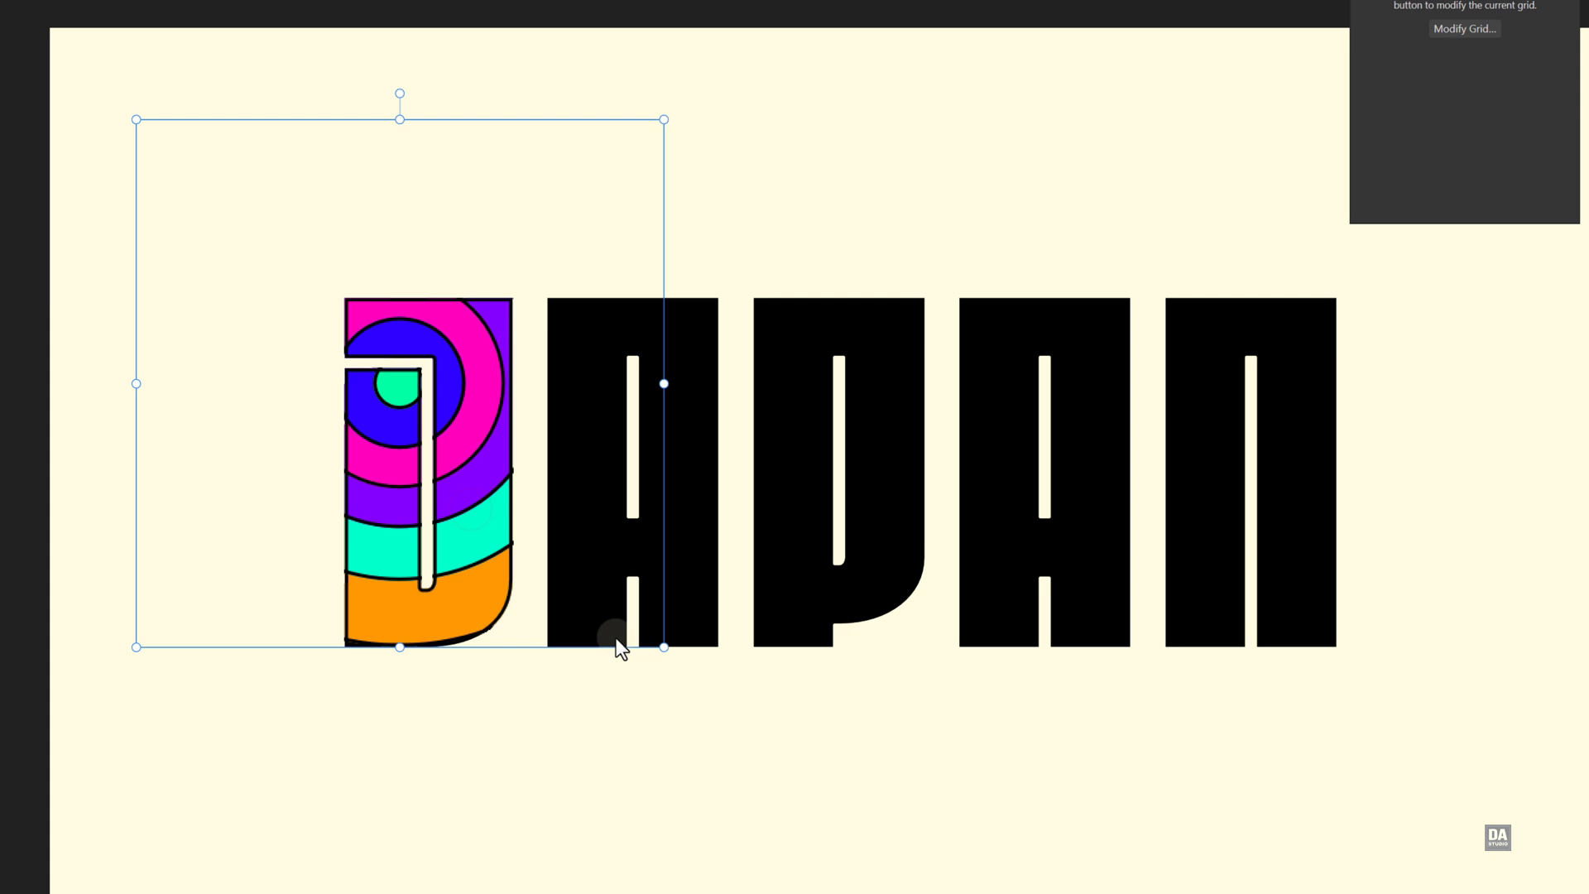
drag(653, 660, 771, 755)
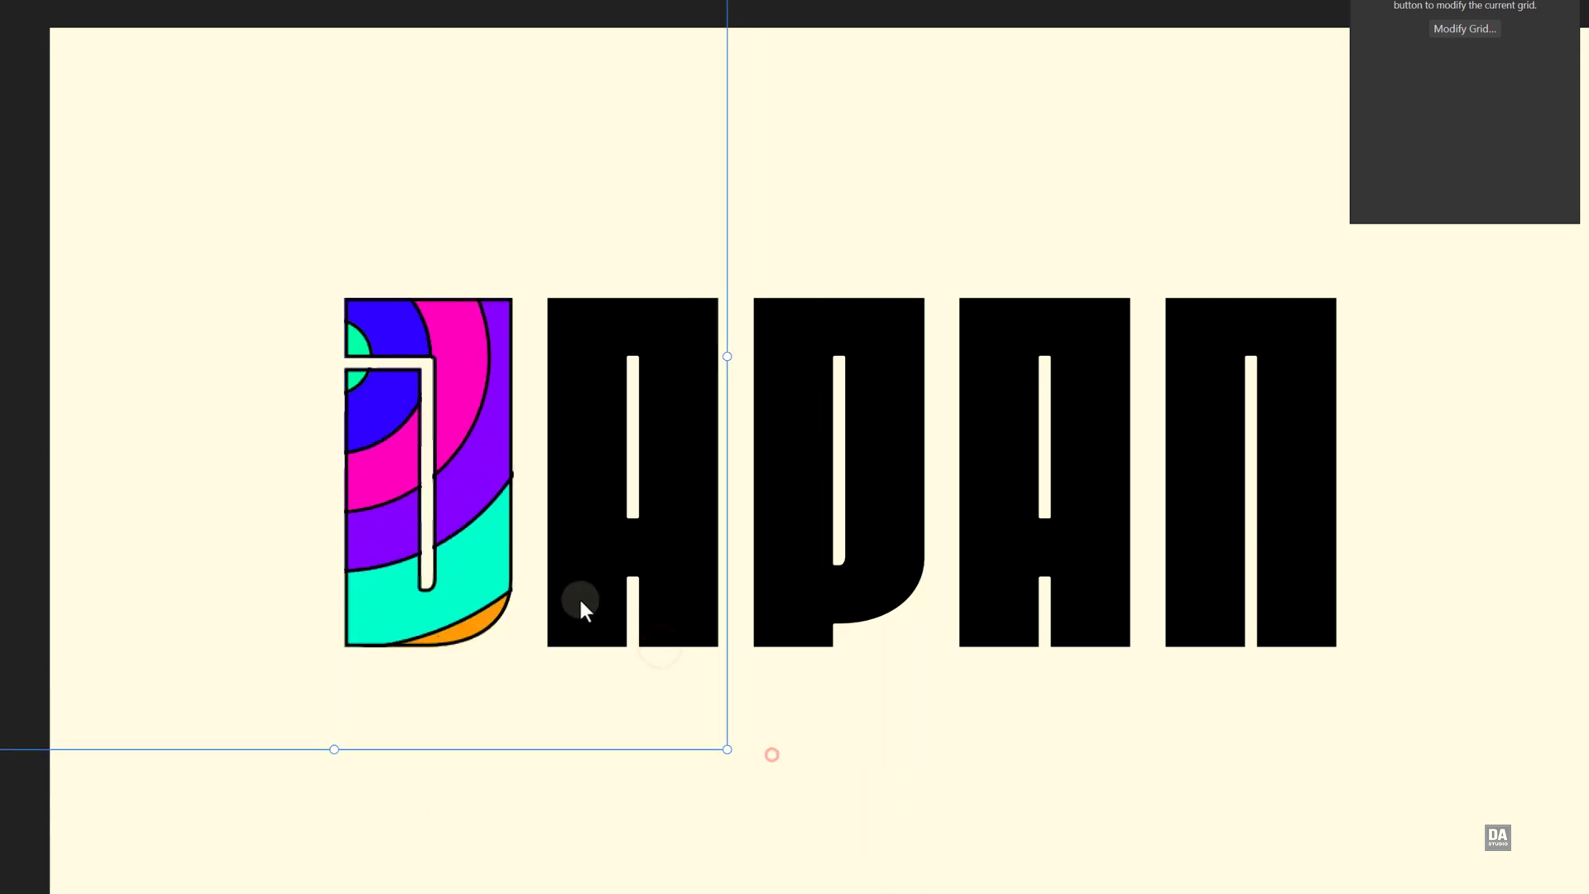
mouse_move(585, 606)
mouse_down()
mouse_move(614, 560)
mouse_move(588, 539)
mouse_up()
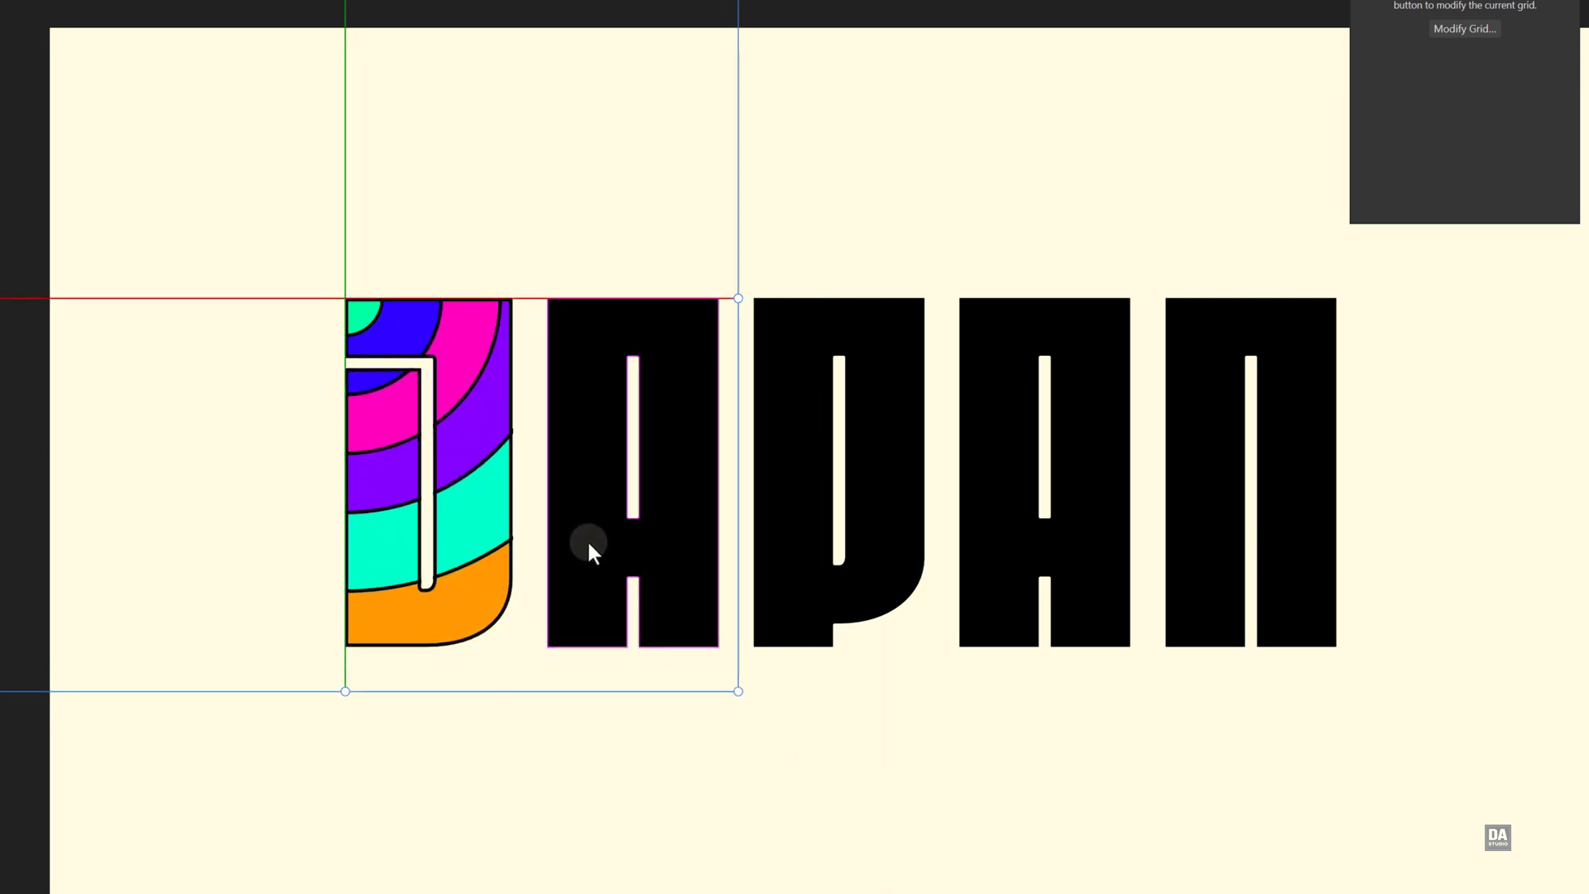
drag(588, 542, 588, 543)
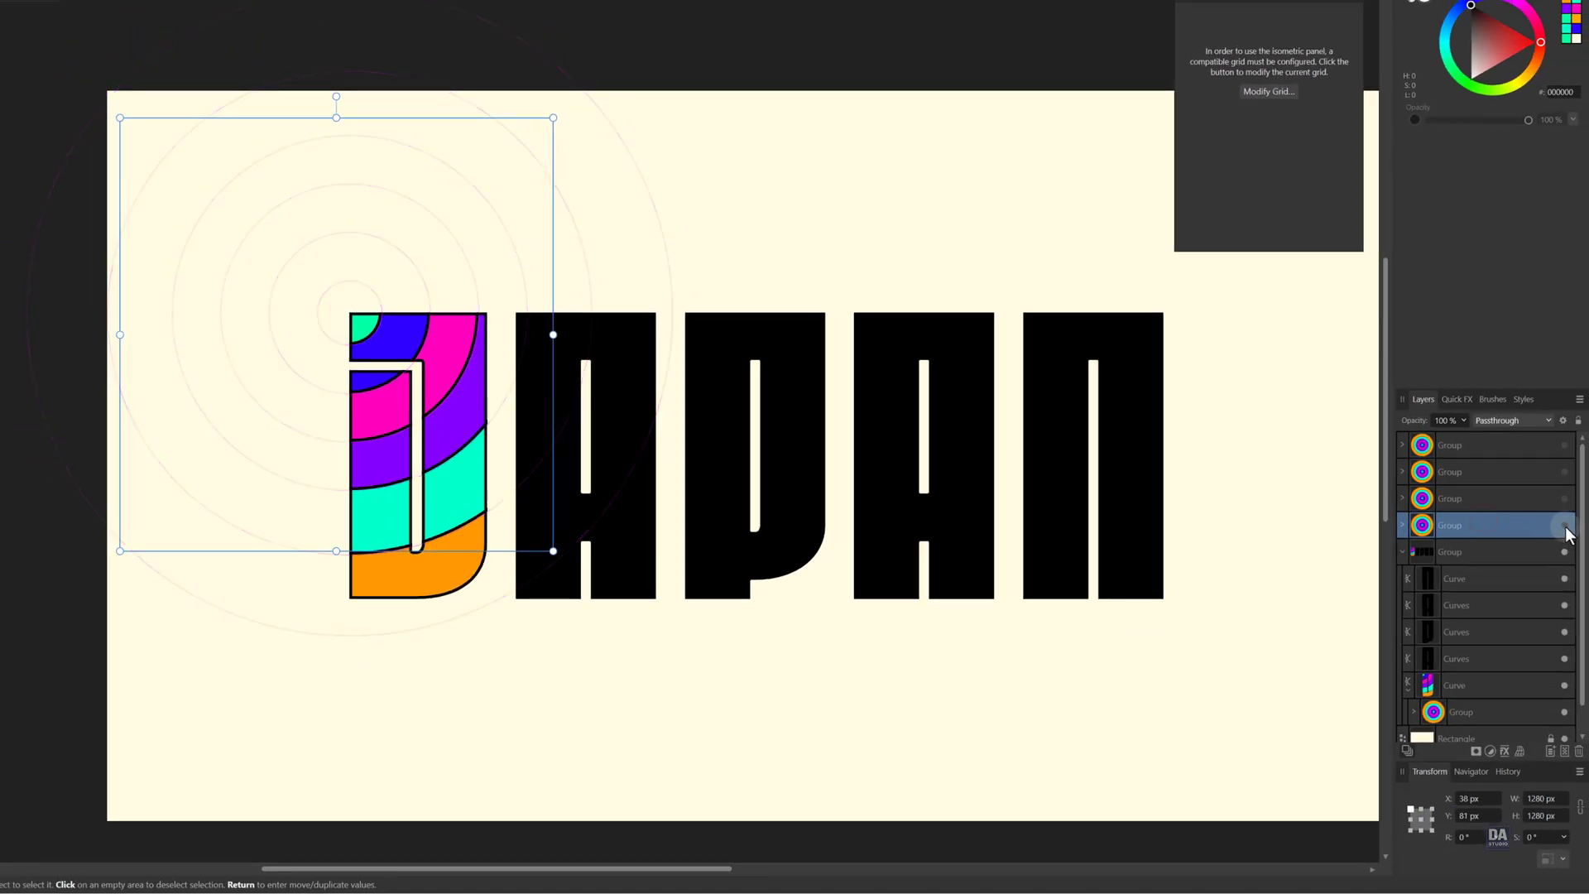
- Clip another circle group copy inside the A, enlarged to fill the letter
click(1564, 526)
mouse_move(1472, 538)
mouse_down()
mouse_move(1473, 663)
mouse_move(1460, 633)
mouse_up()
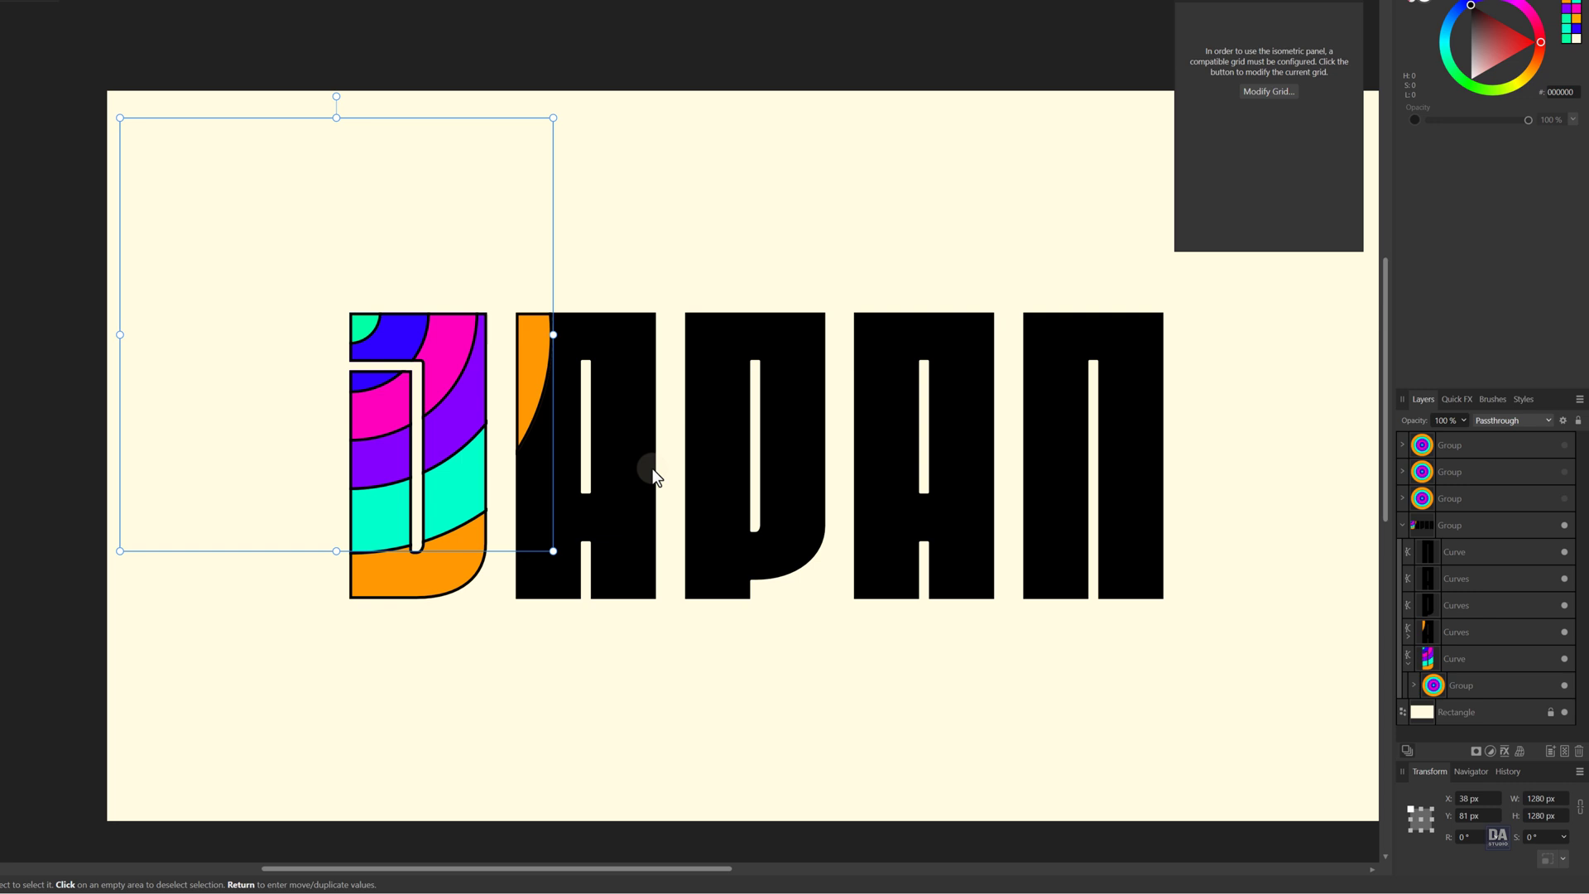
drag(488, 413, 681, 412)
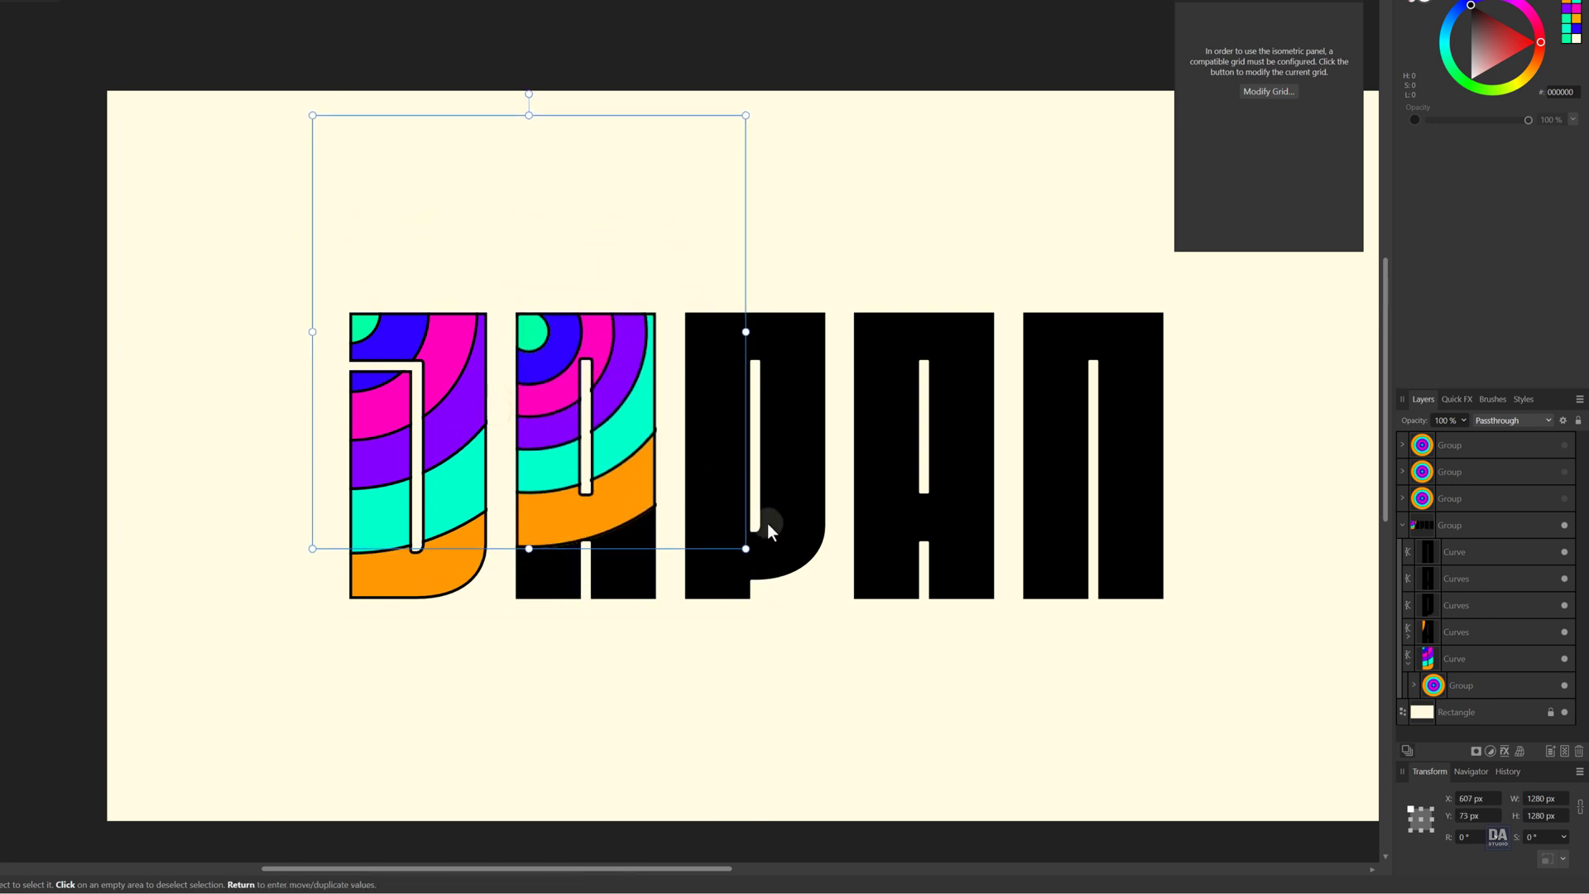
drag(746, 548, 902, 700)
mouse_move(702, 520)
mouse_down()
mouse_move(641, 700)
mouse_move(619, 701)
mouse_up()
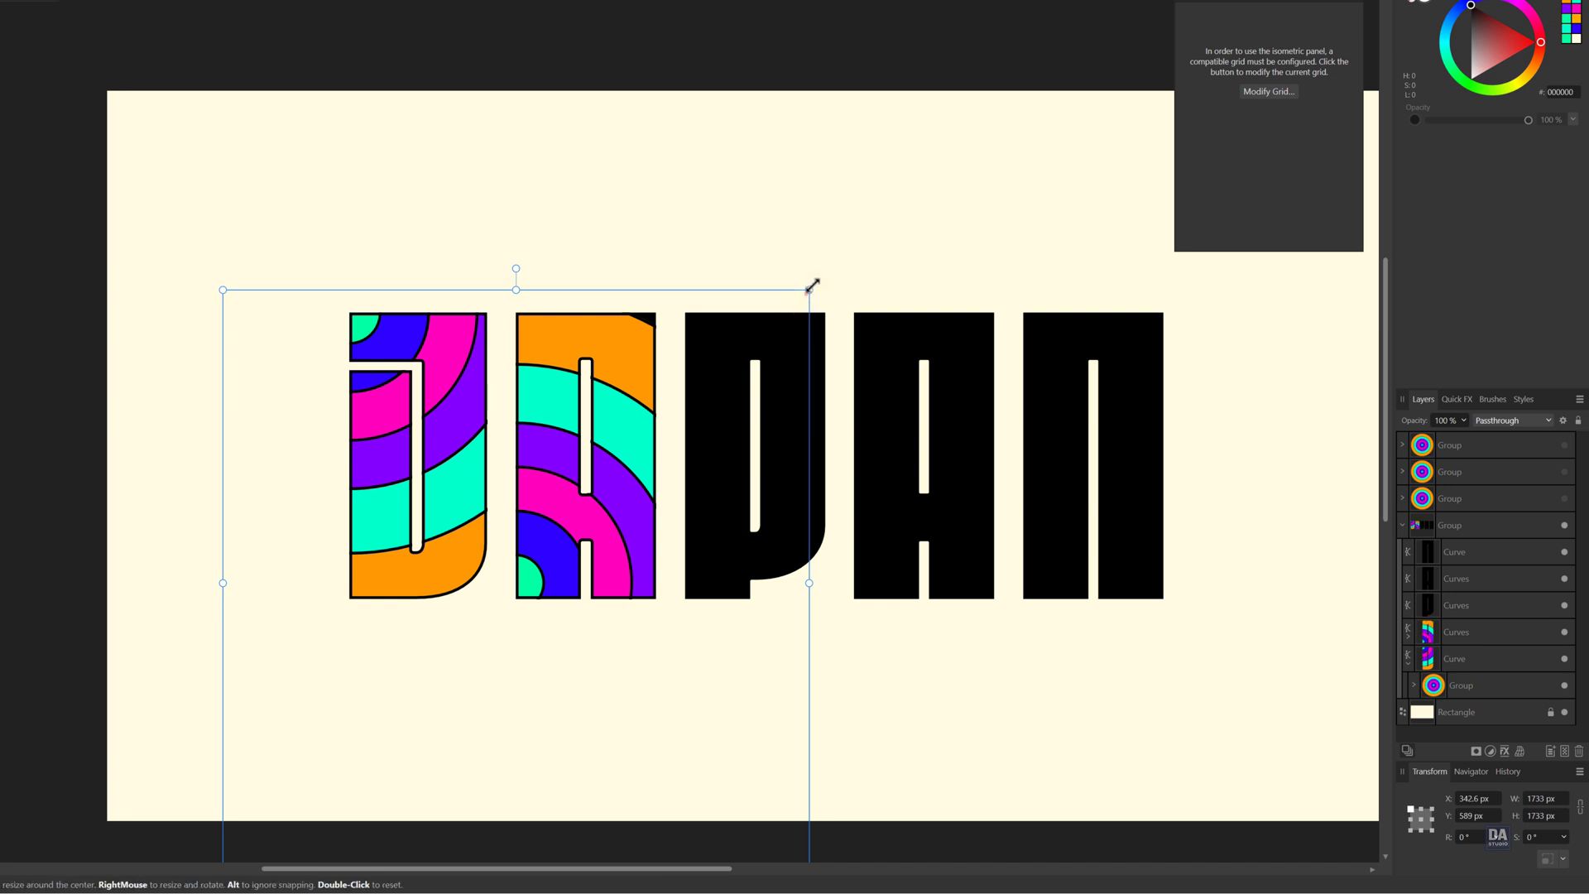
drag(809, 290, 840, 258)
drag(706, 344, 697, 359)
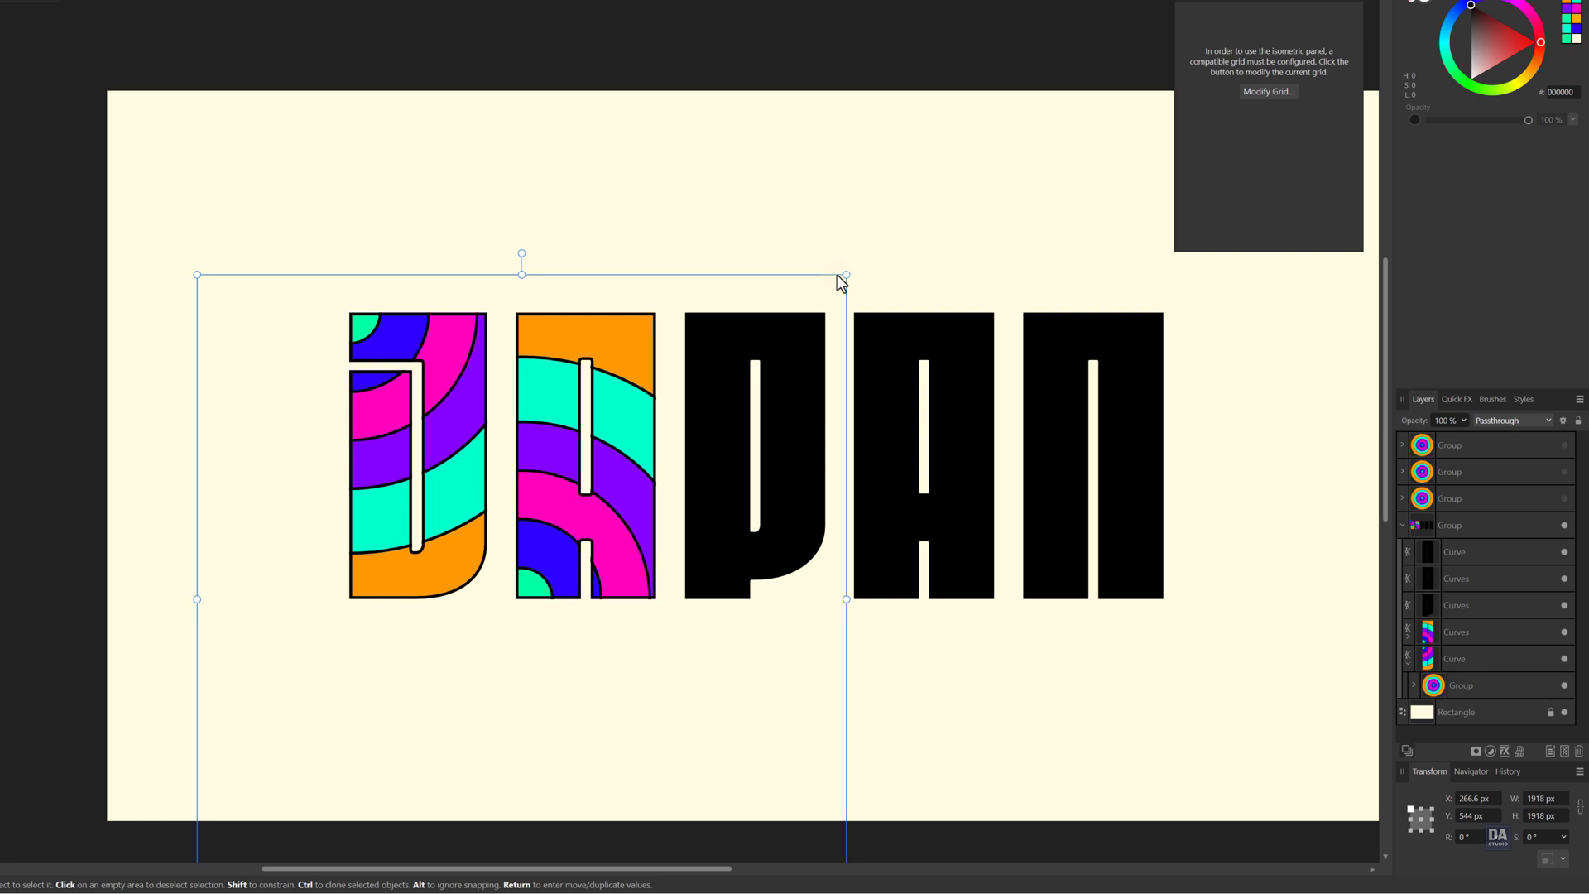
drag(846, 274, 857, 259)
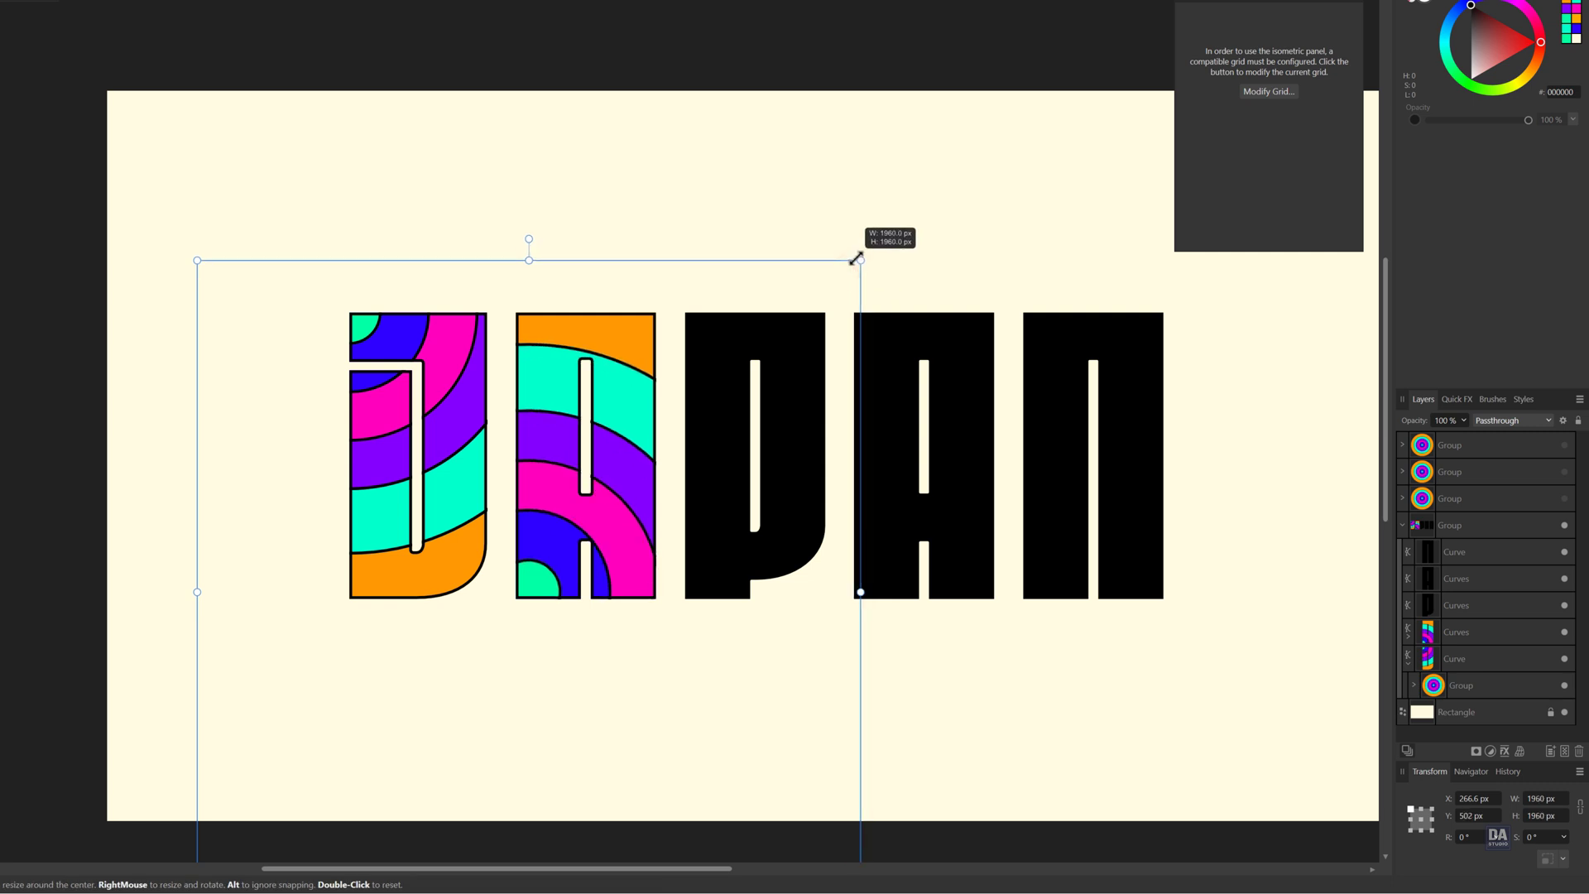
drag(705, 317, 702, 313)
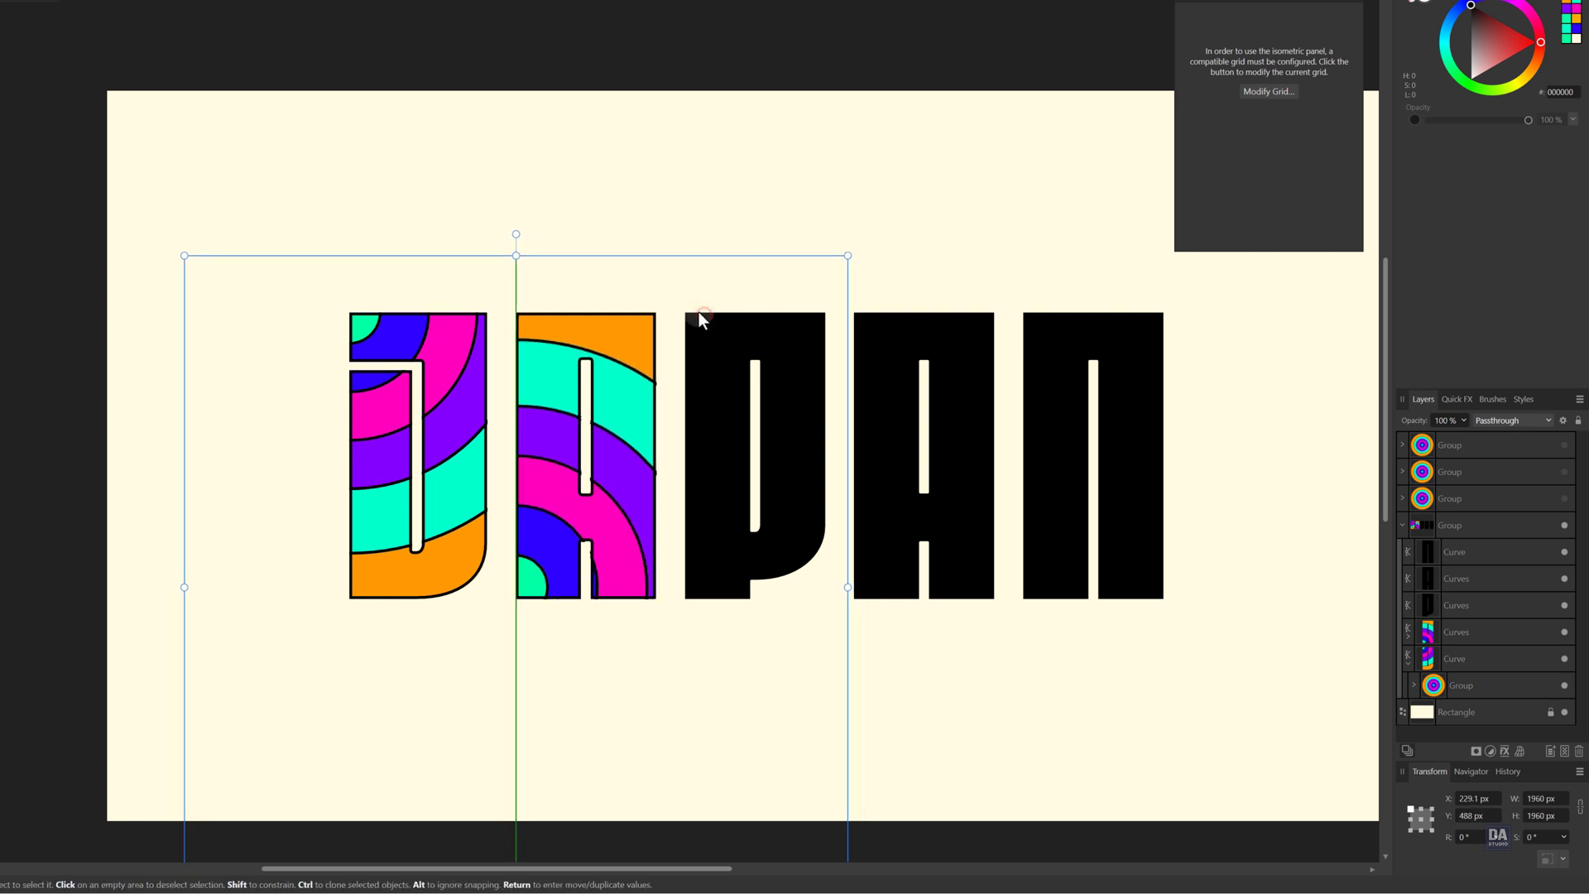
- Move the J's circle pattern lower, enlarge it slightly and nudge it left
click(460, 331)
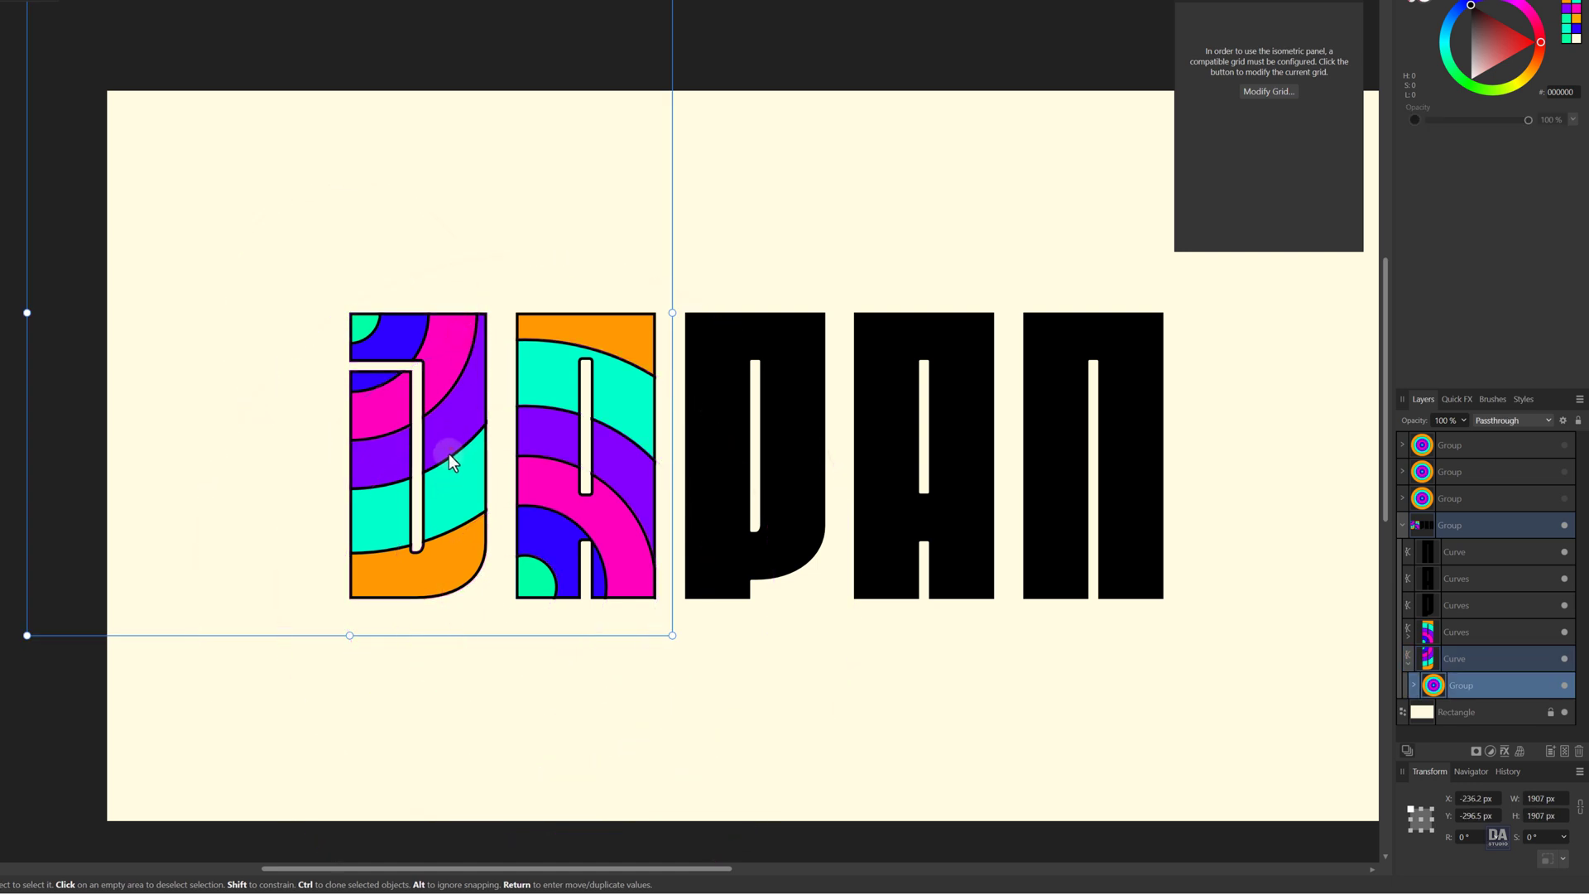
drag(448, 462, 452, 476)
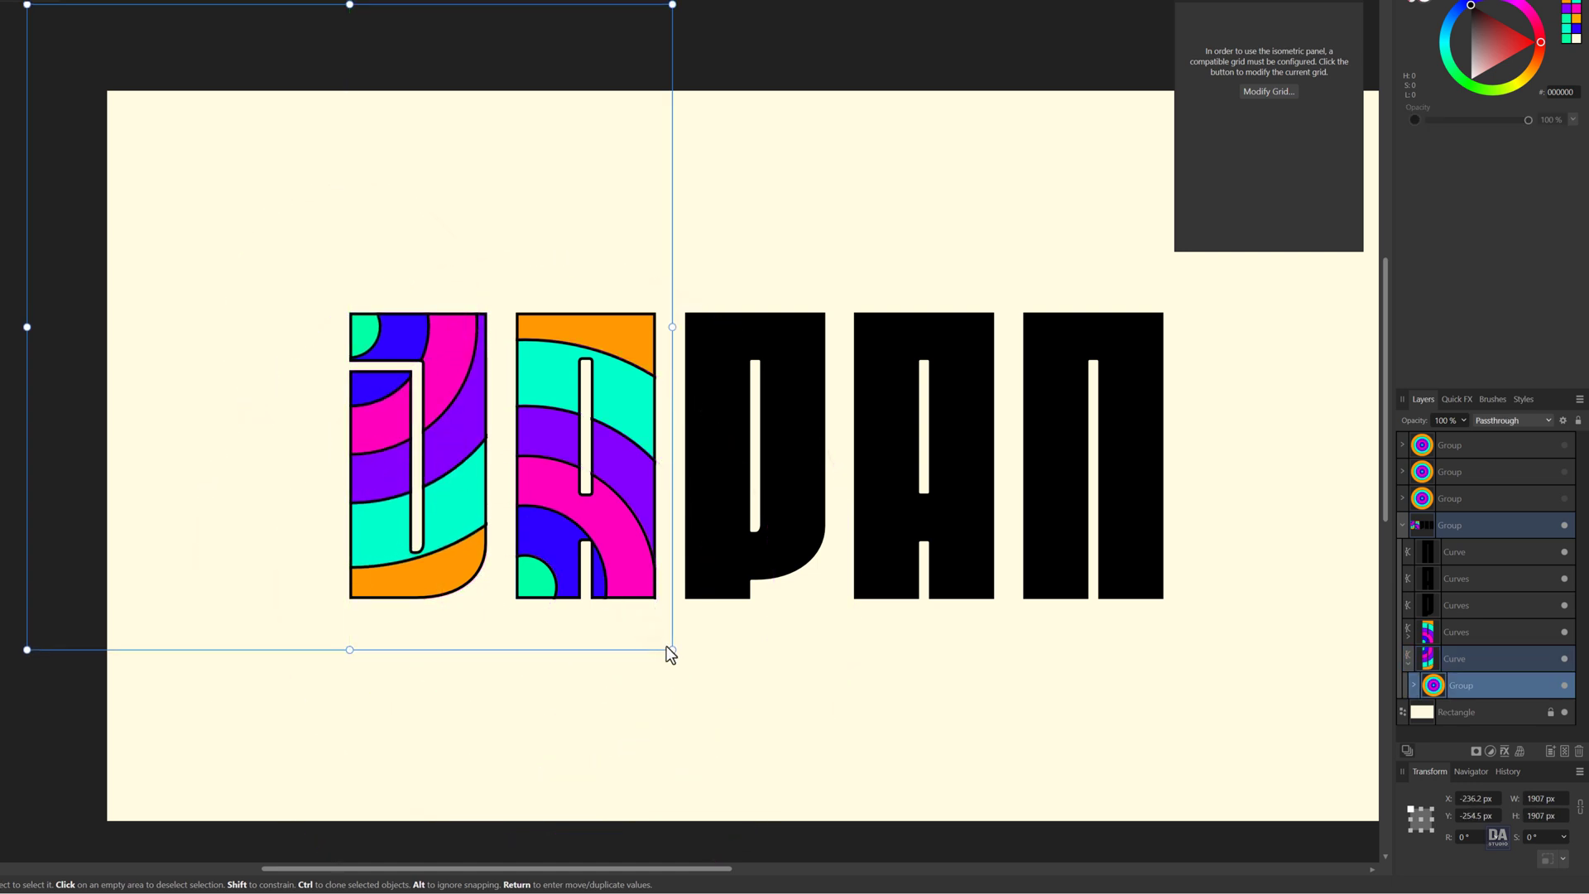
drag(671, 655, 690, 661)
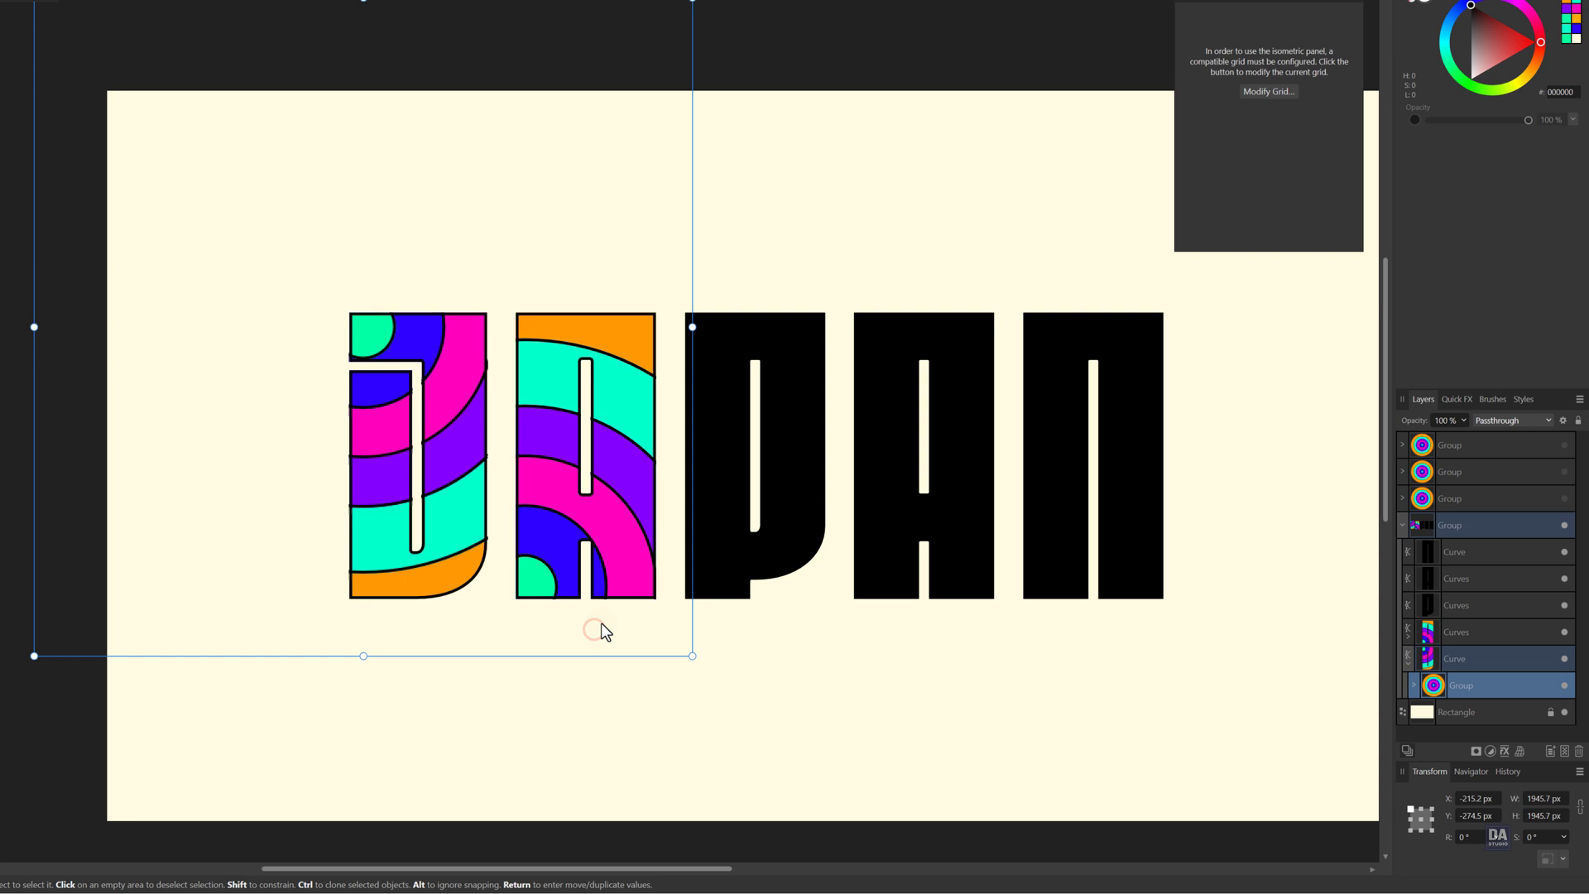
key(shift+Left)
key(shift+Left)
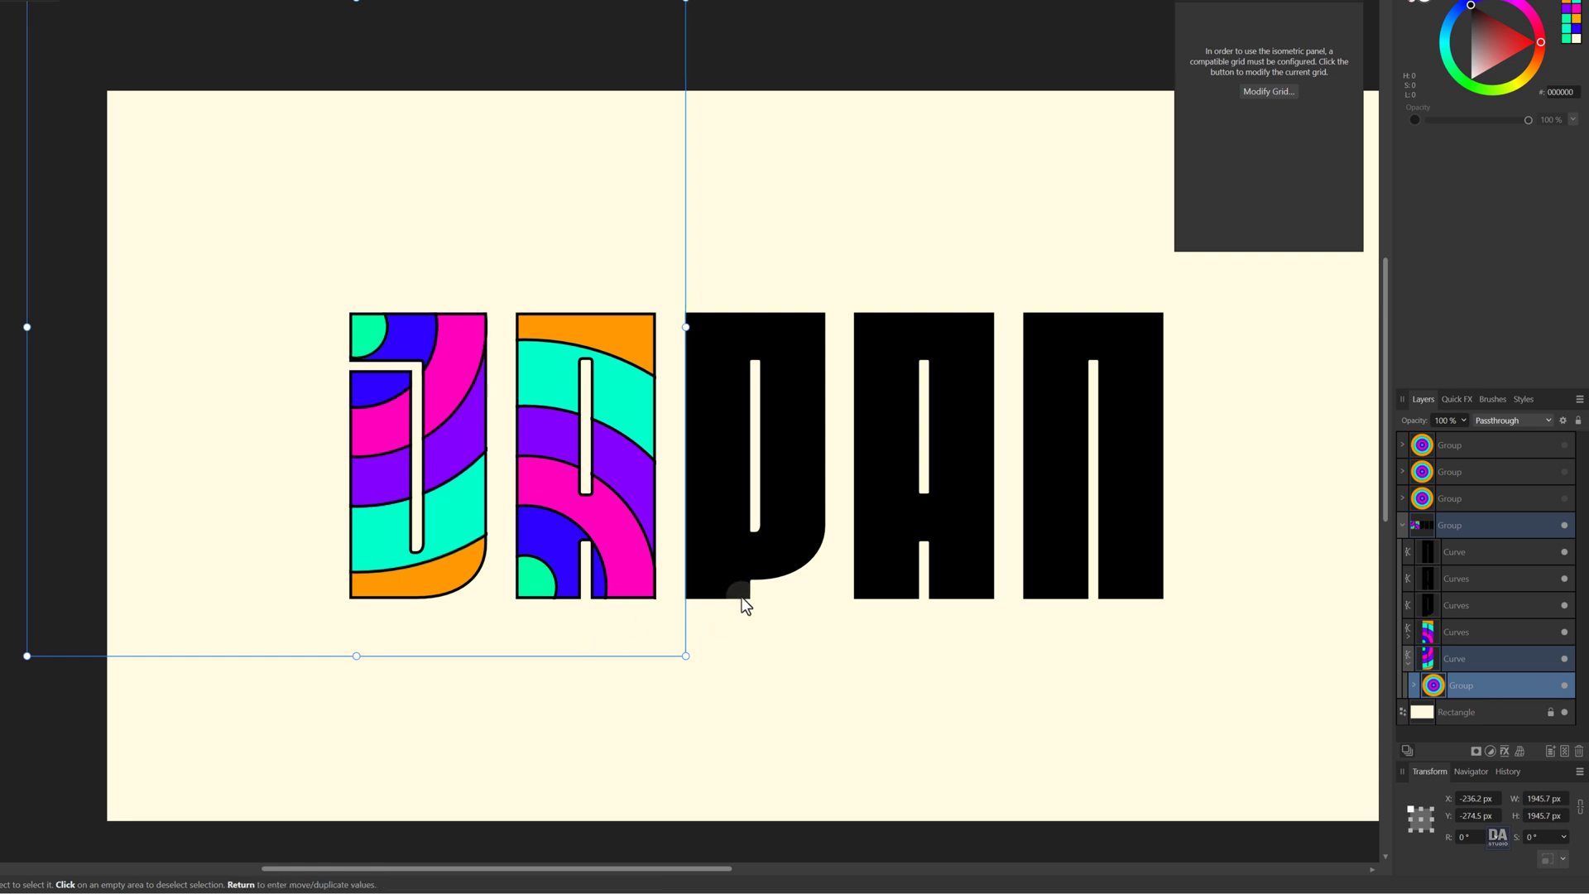
- Unhide a circle group and nest it inside the P's Curves layer to clip it
click(1564, 499)
click(1511, 498)
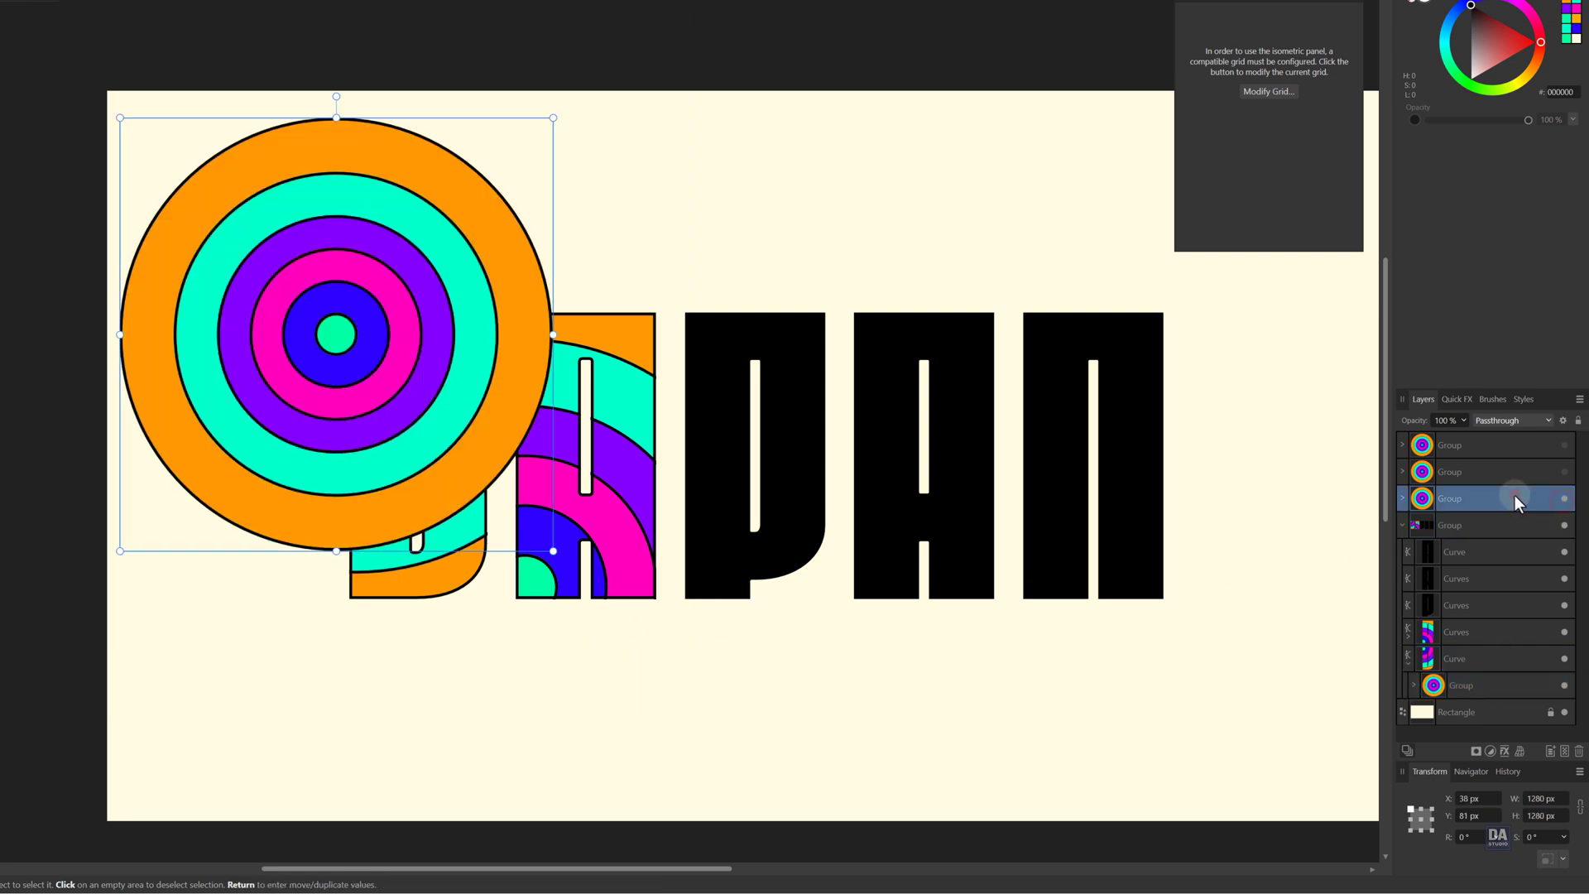
drag(1497, 504, 1480, 608)
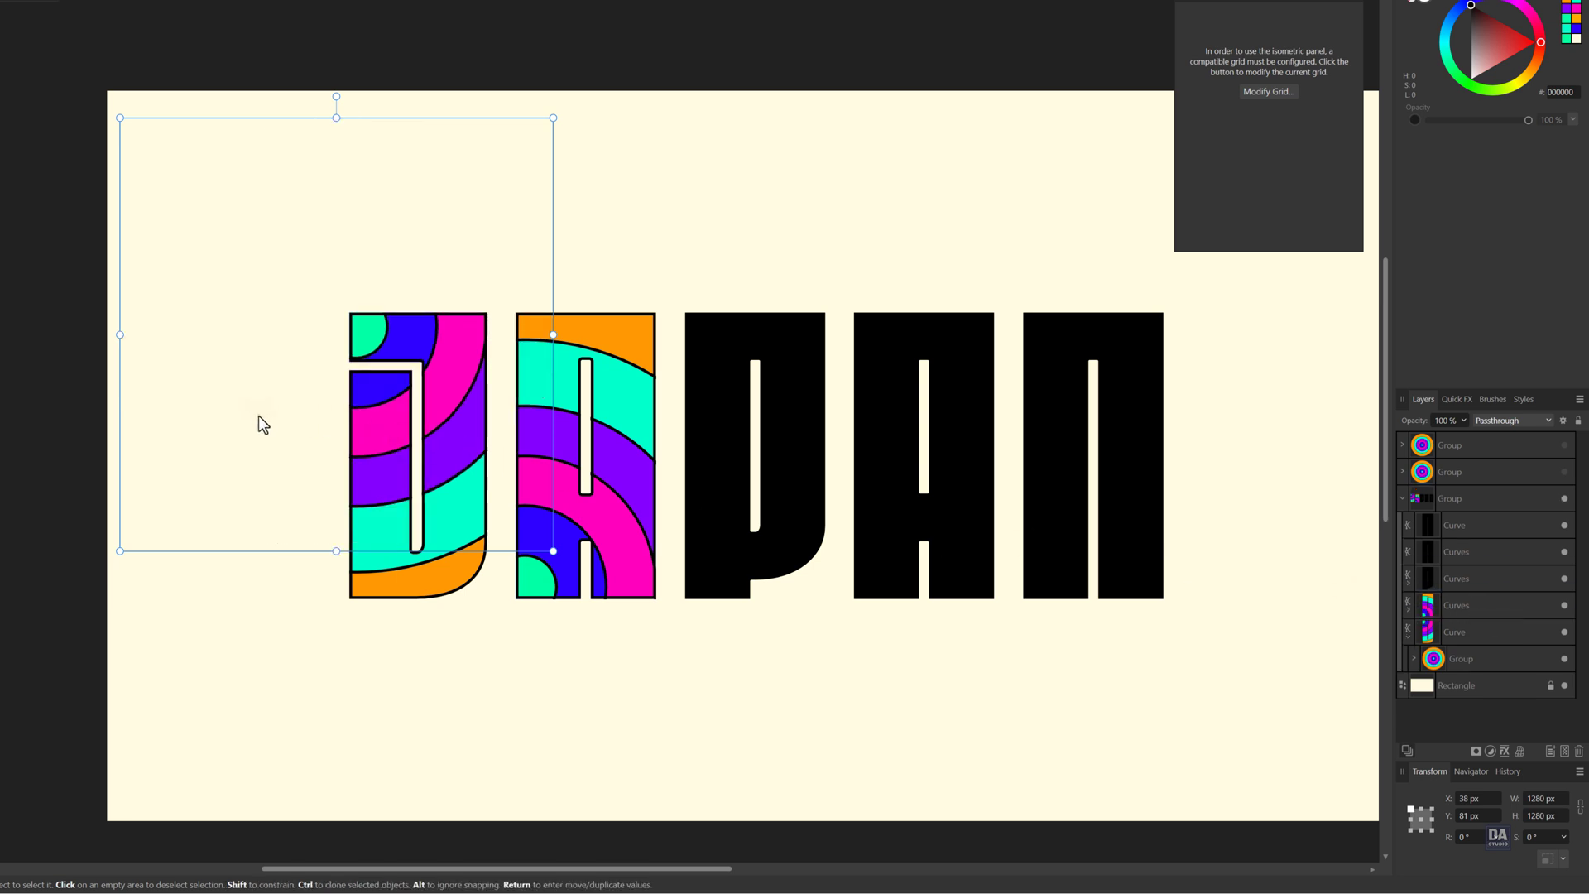
- Move the circle pattern onto the P and enlarge it to fill the letter
drag(258, 416, 737, 394)
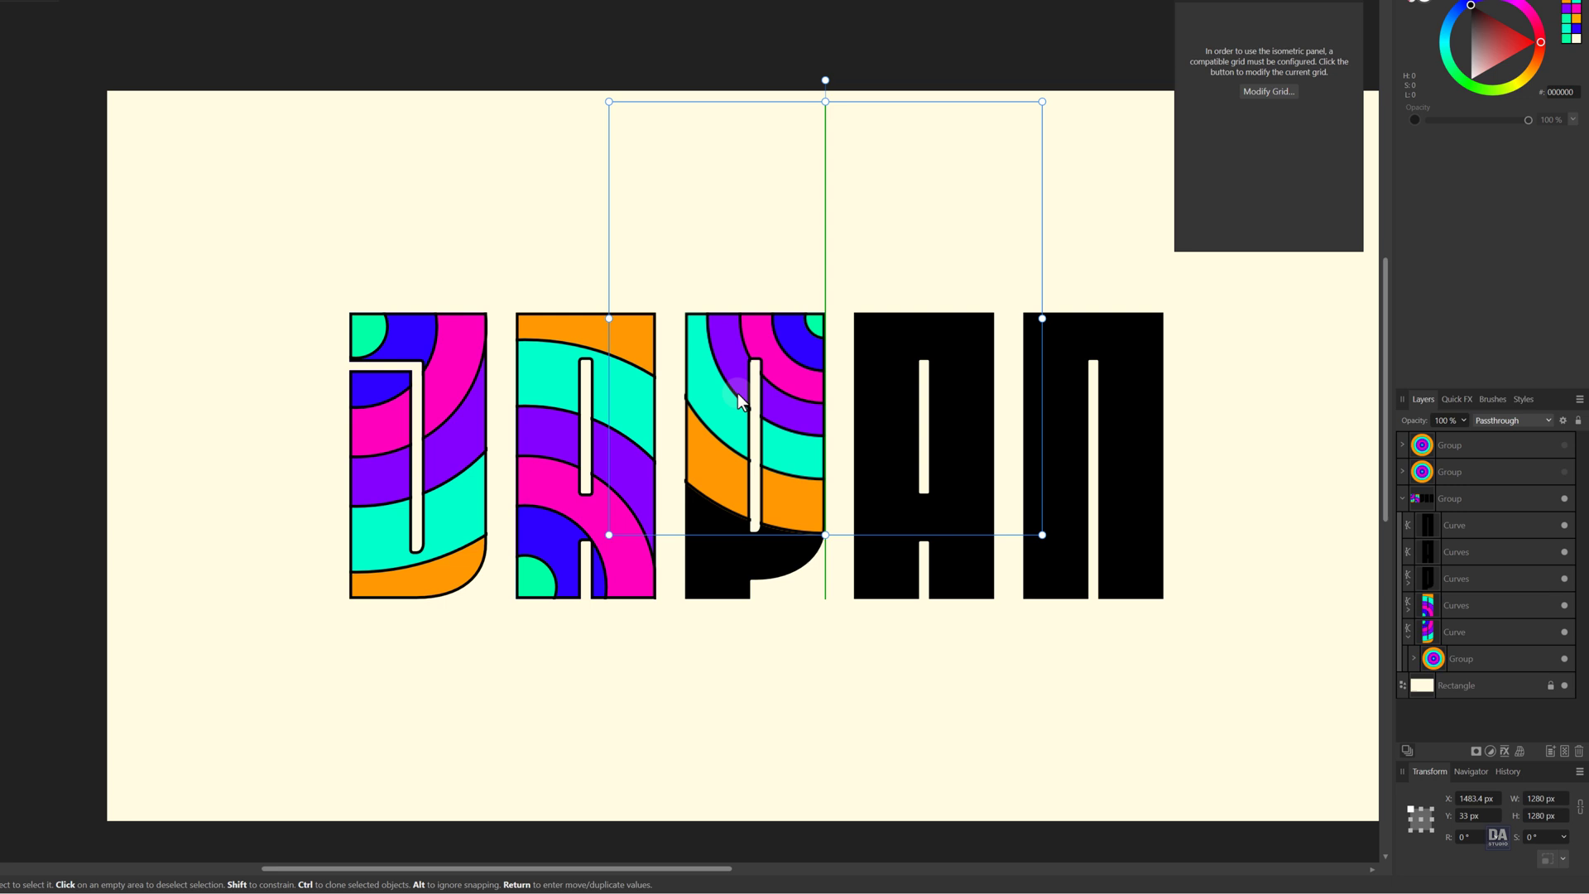
drag(609, 535, 485, 680)
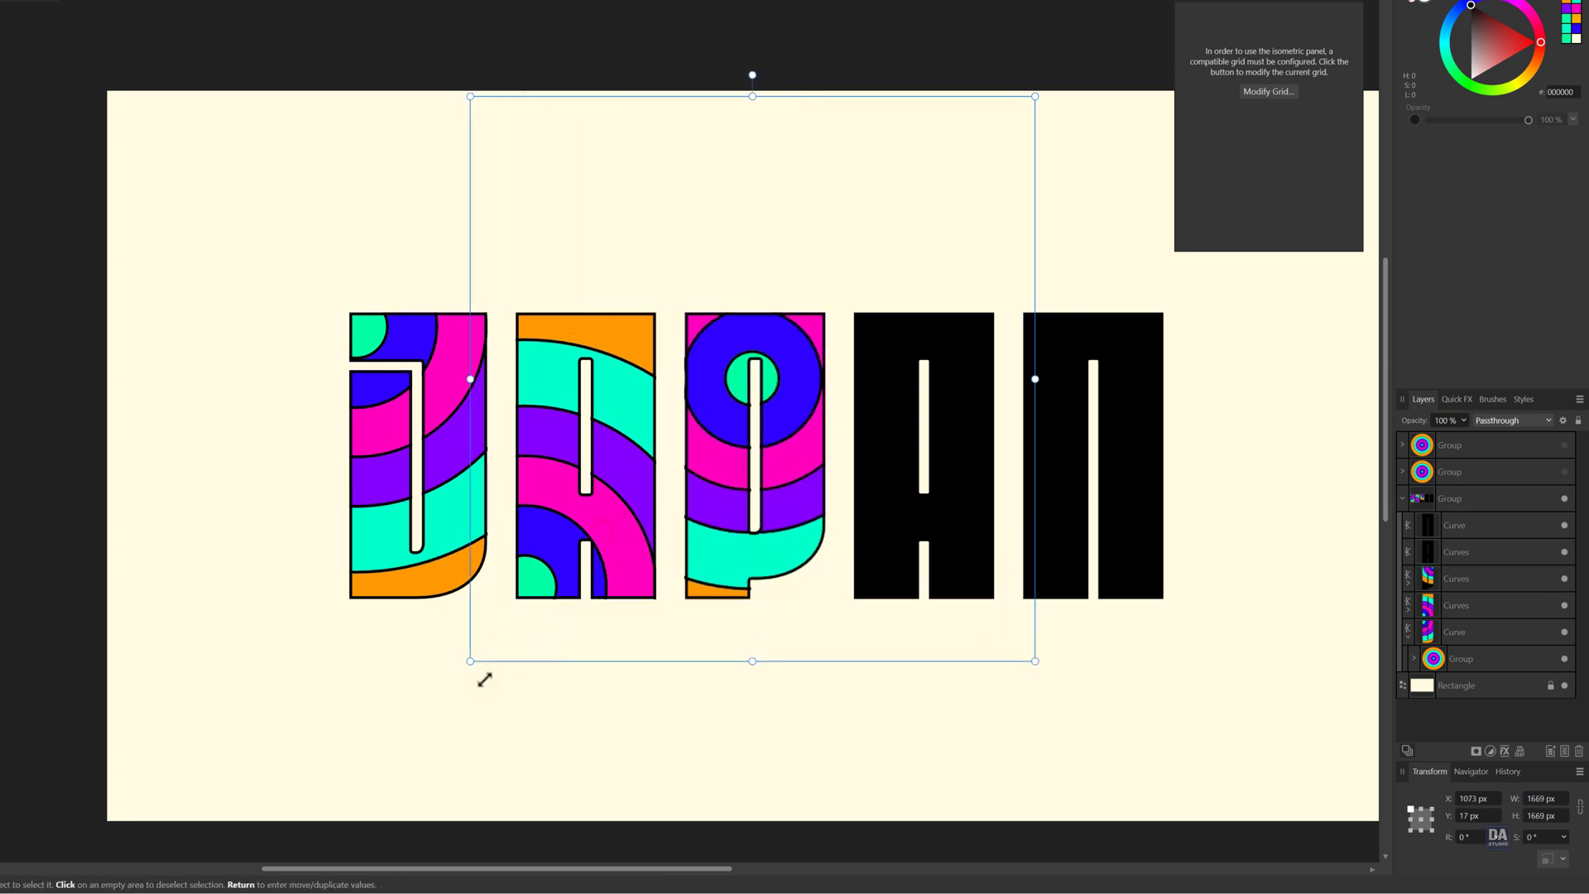
drag(669, 626, 733, 565)
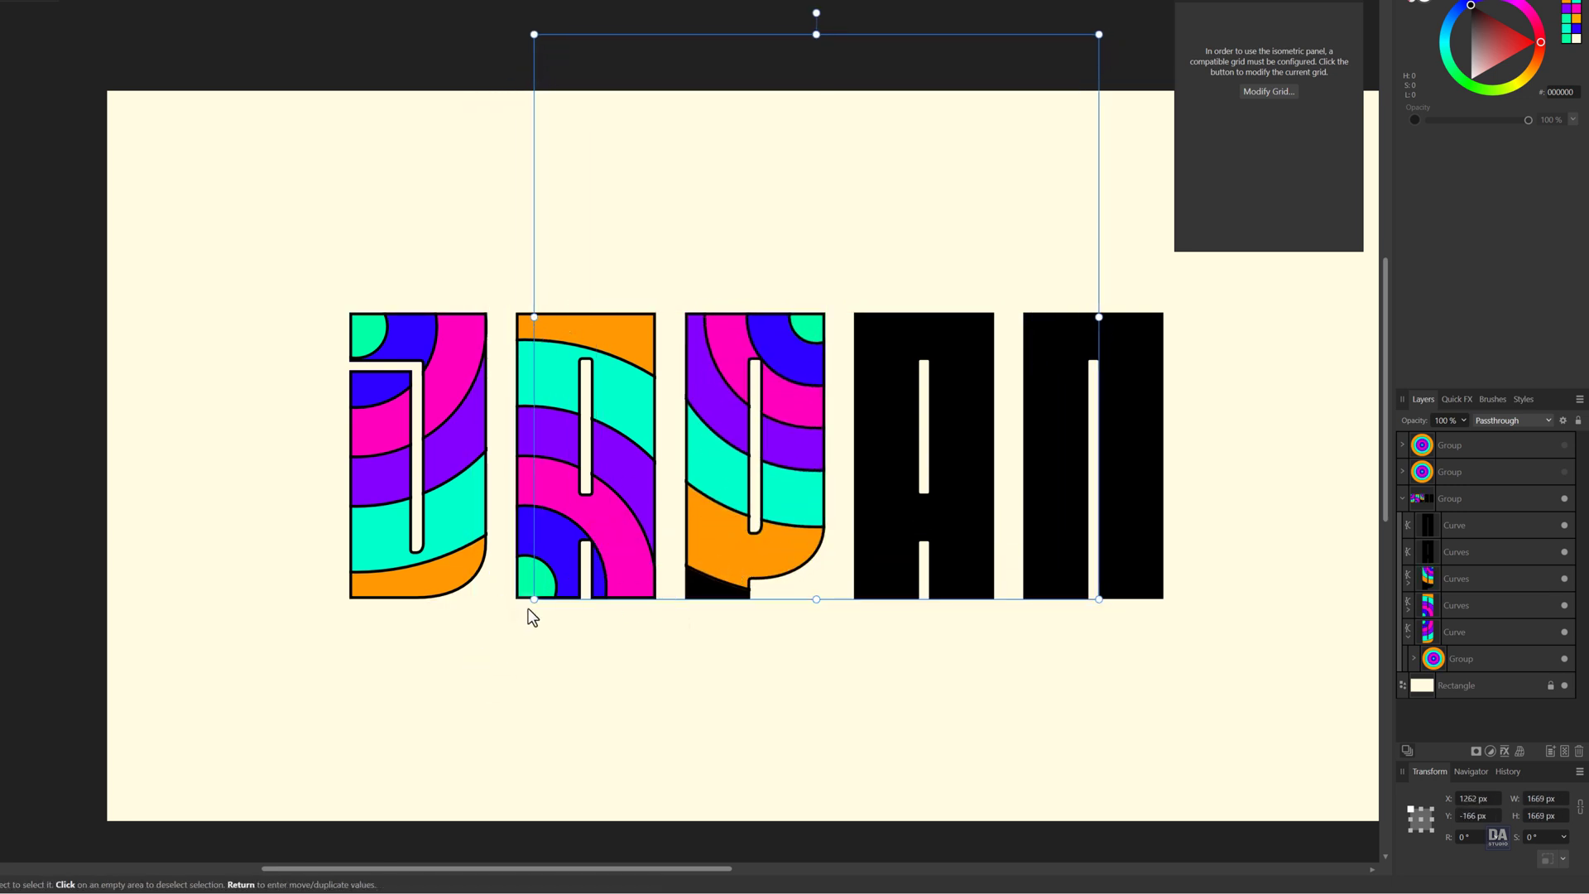
drag(530, 611, 461, 667)
drag(645, 644, 687, 602)
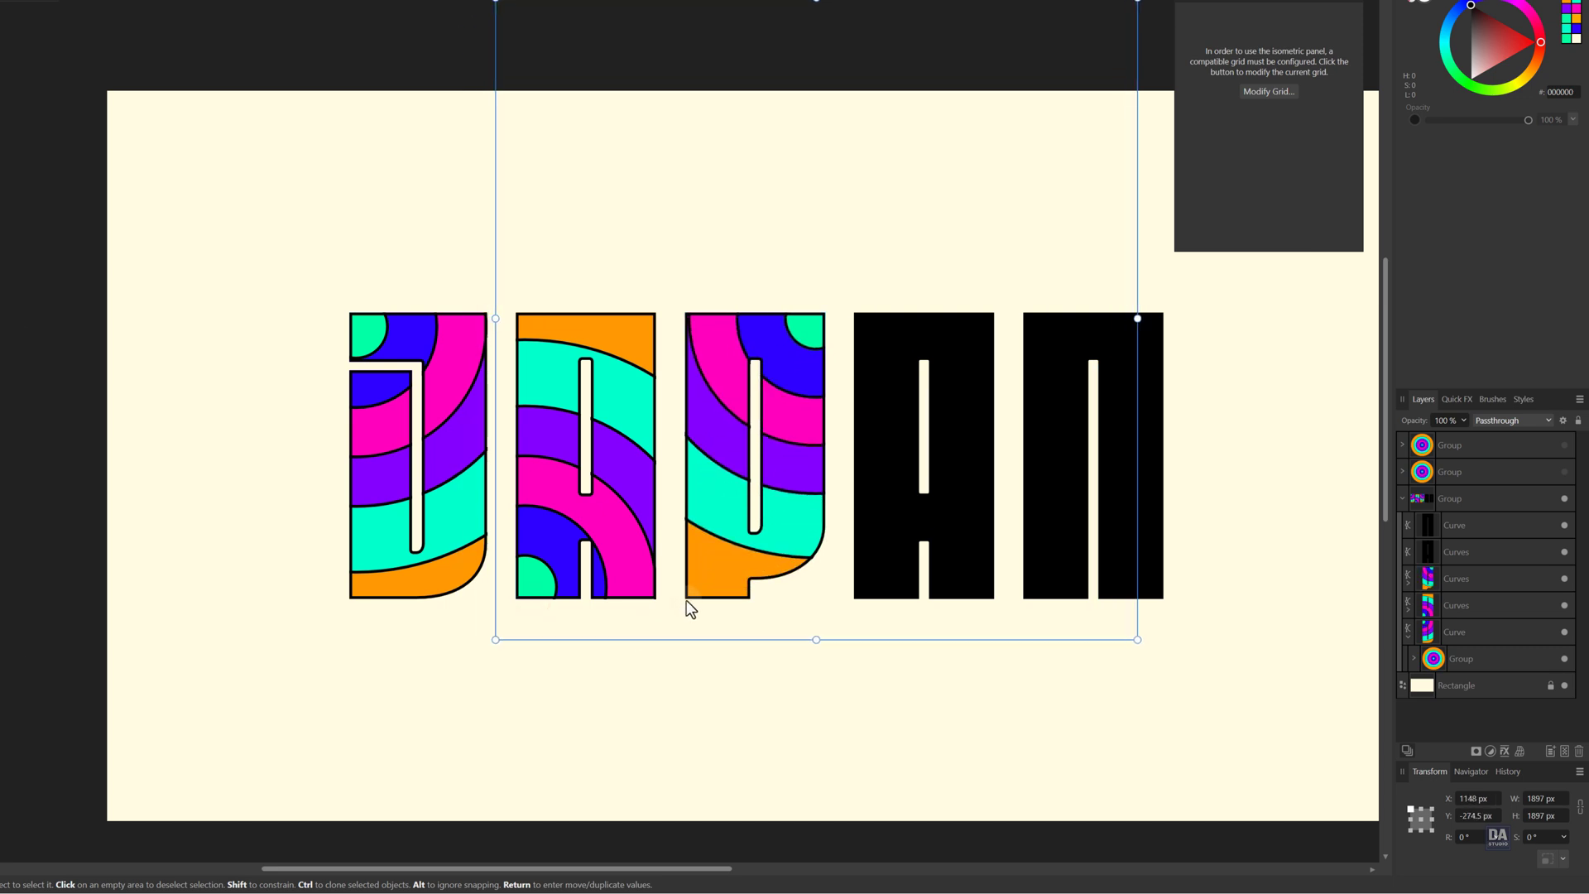
- Reveal the next circle group and clip it under the A's curve in Layers
click(1532, 476)
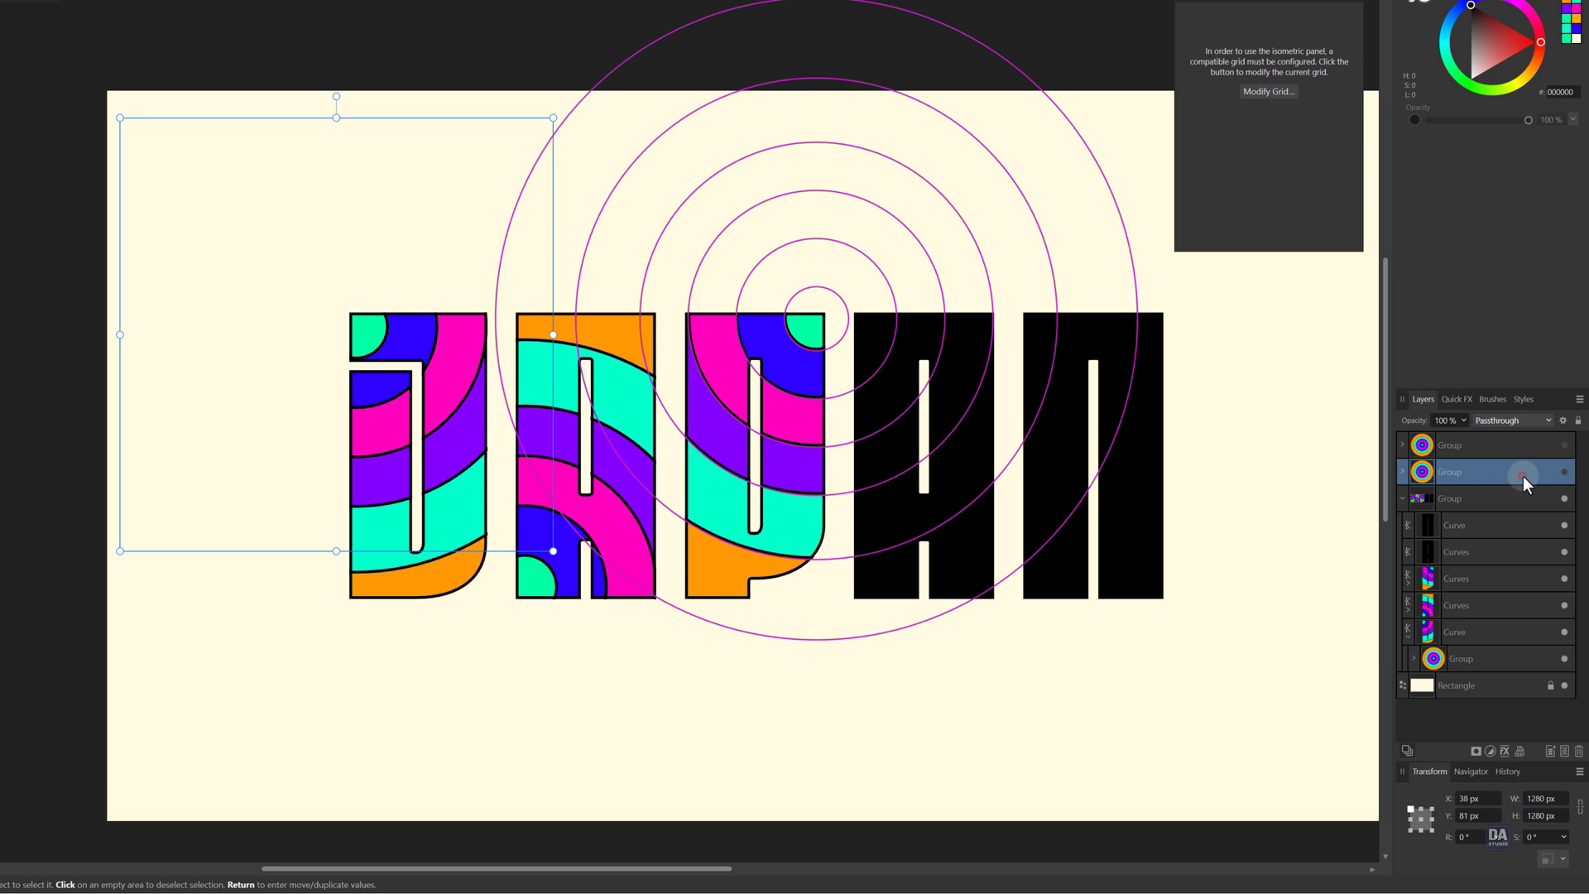
click(1565, 474)
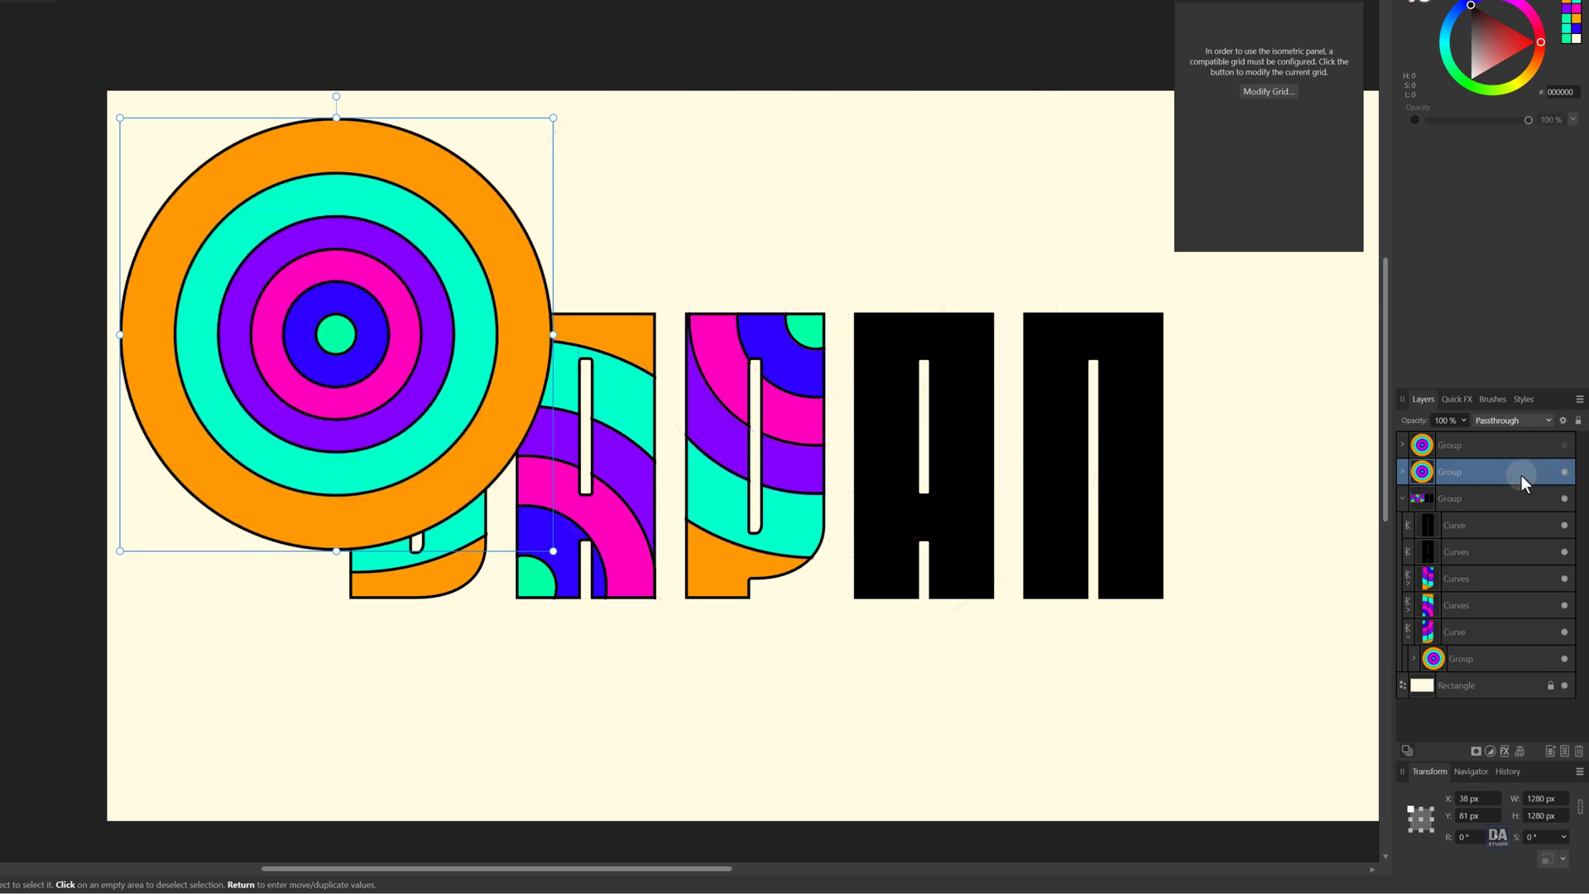
drag(1522, 475, 1484, 558)
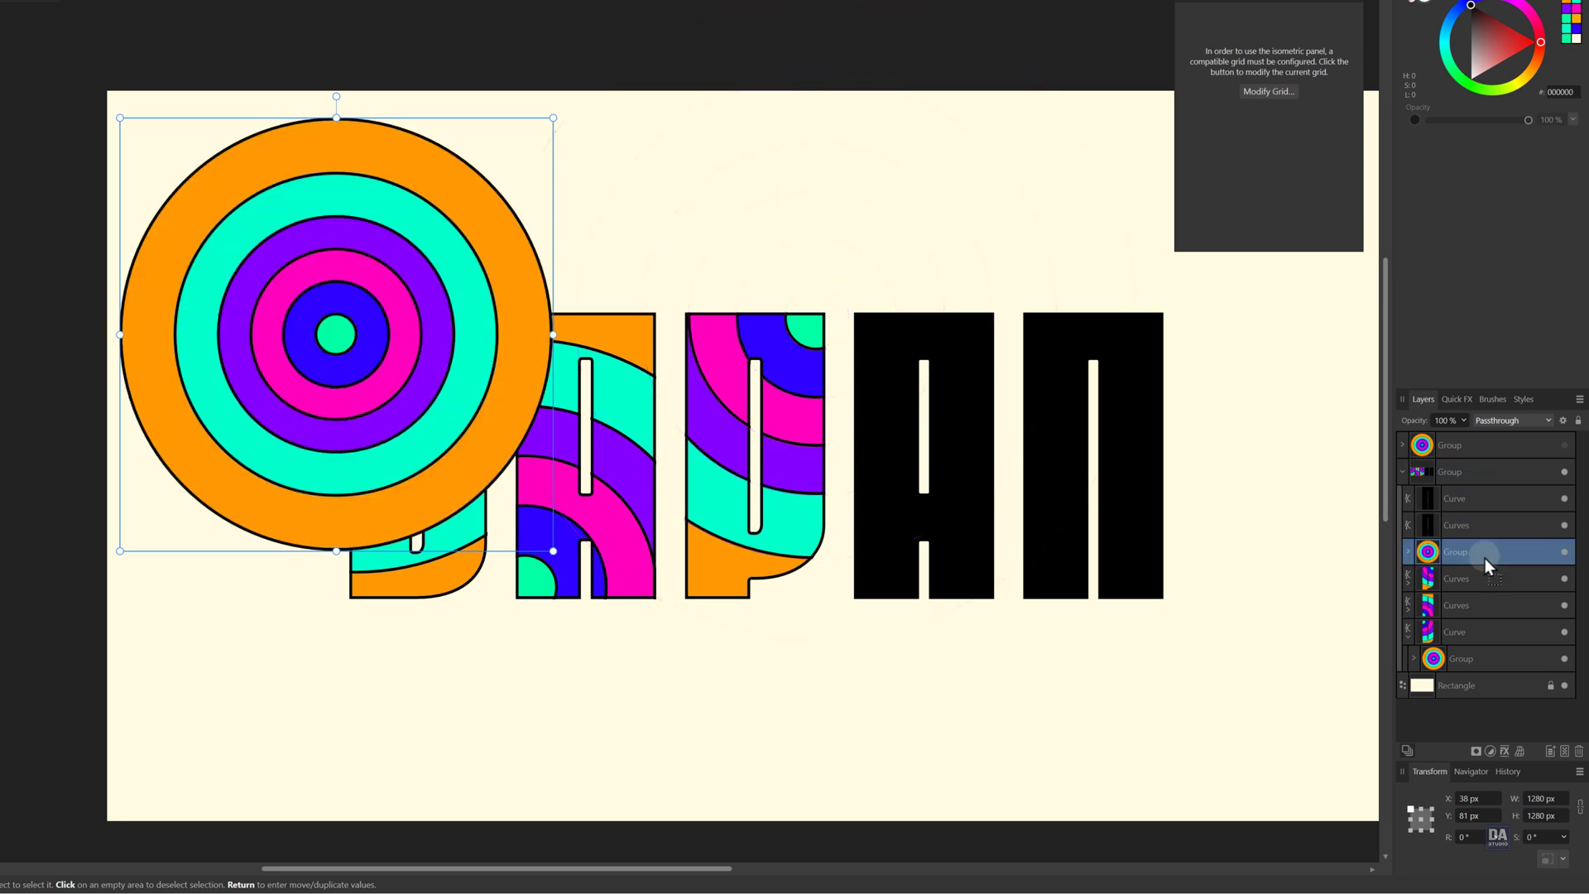
drag(1485, 558, 1480, 528)
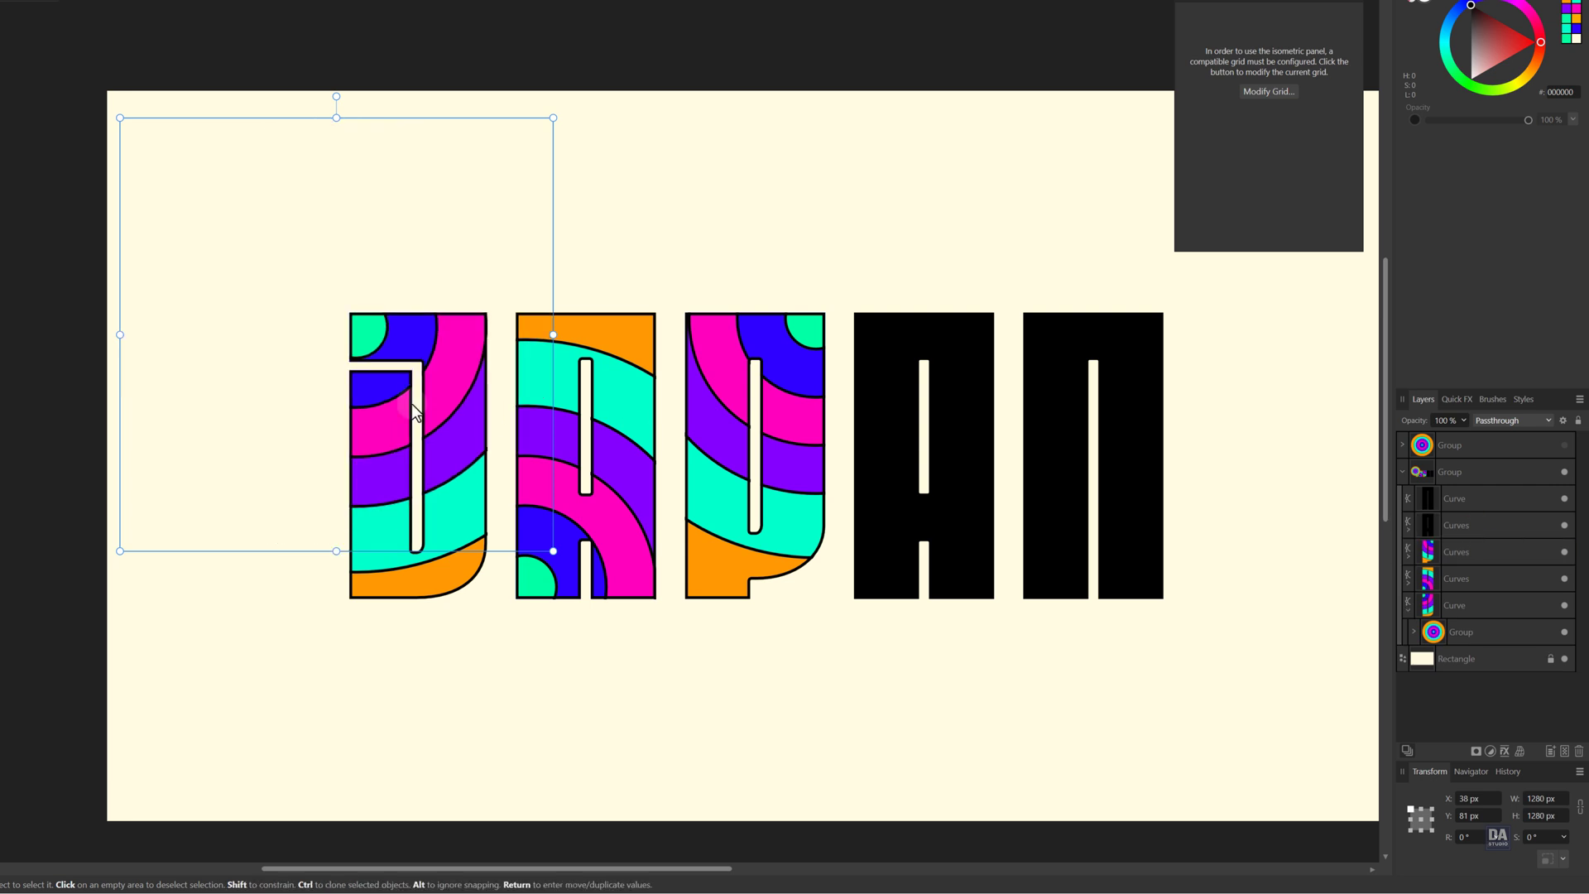
- Move the clipped circle pattern onto the A and scale it up to cover the letter
mouse_move(414, 411)
mouse_down()
mouse_move(827, 468)
mouse_move(880, 637)
mouse_move(935, 652)
mouse_up()
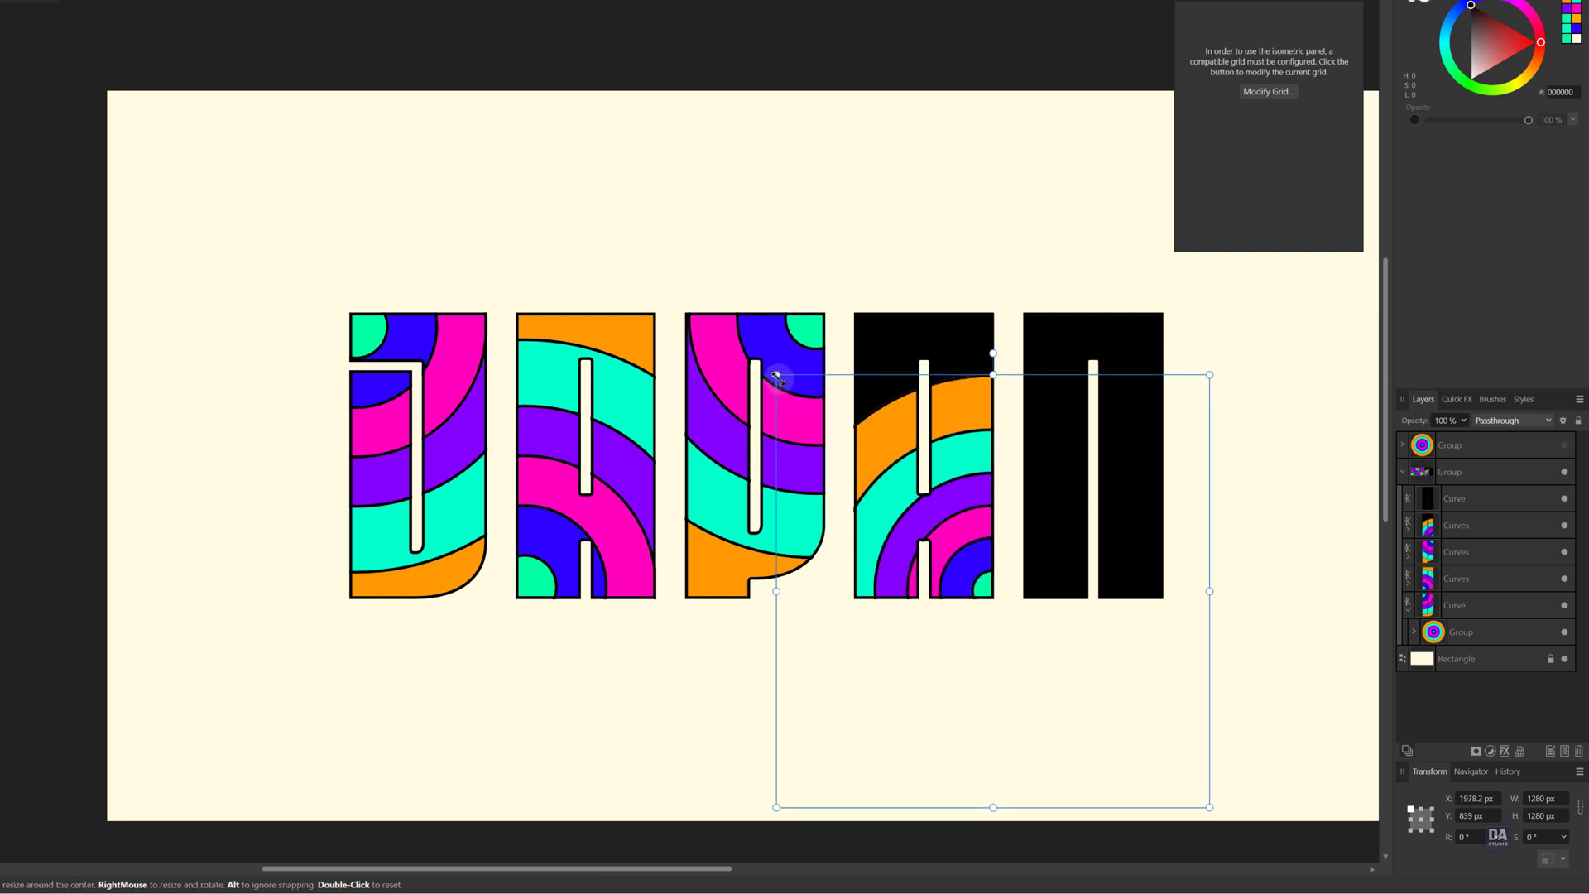
drag(776, 375, 685, 262)
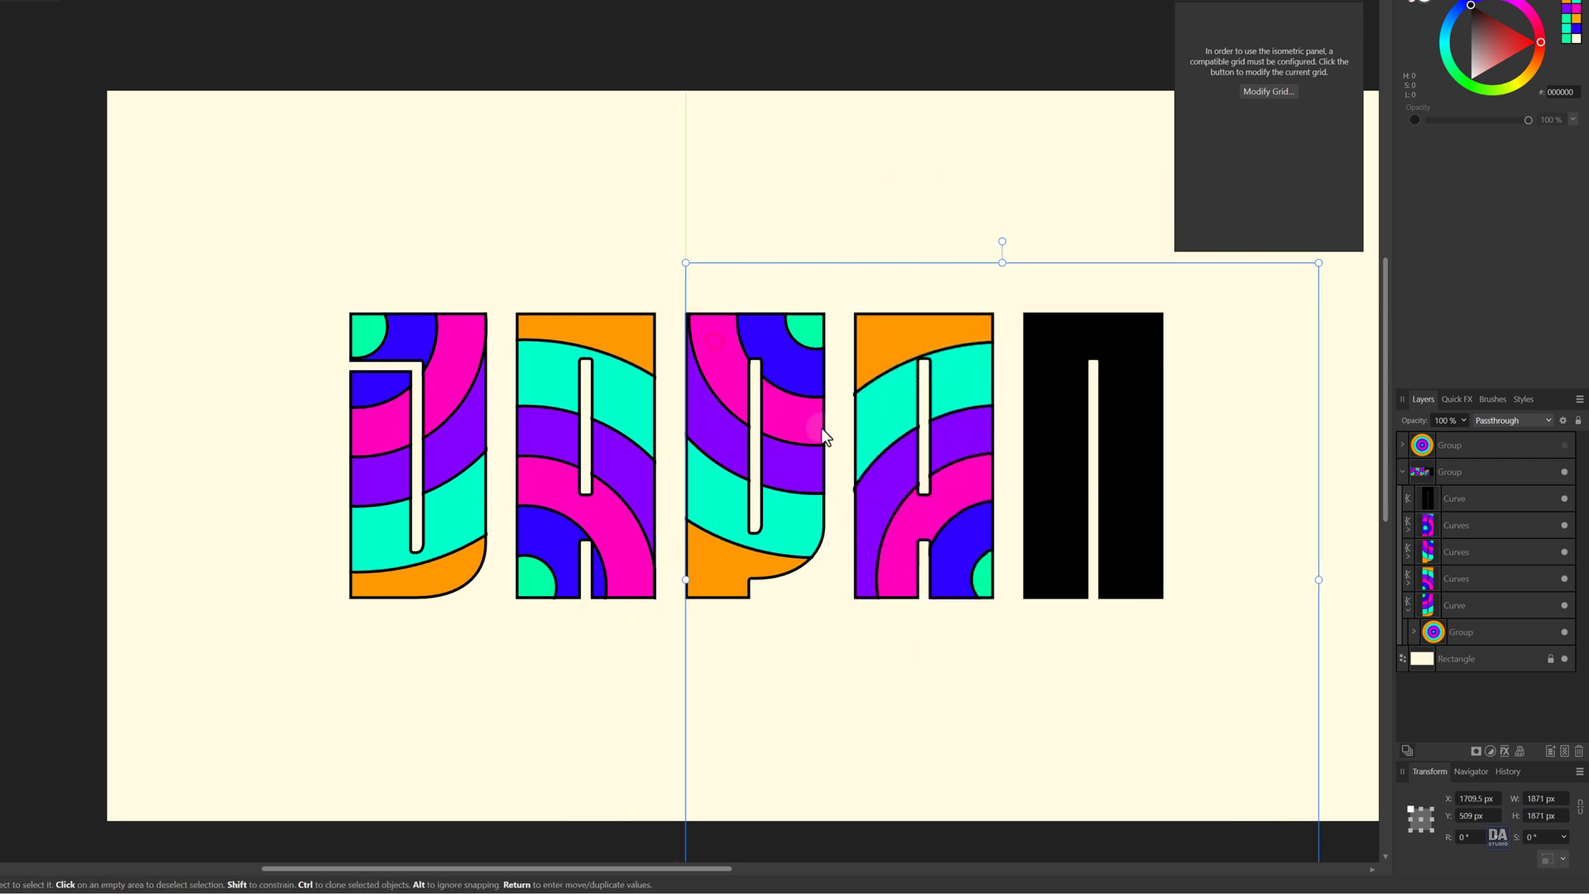
drag(821, 429, 806, 435)
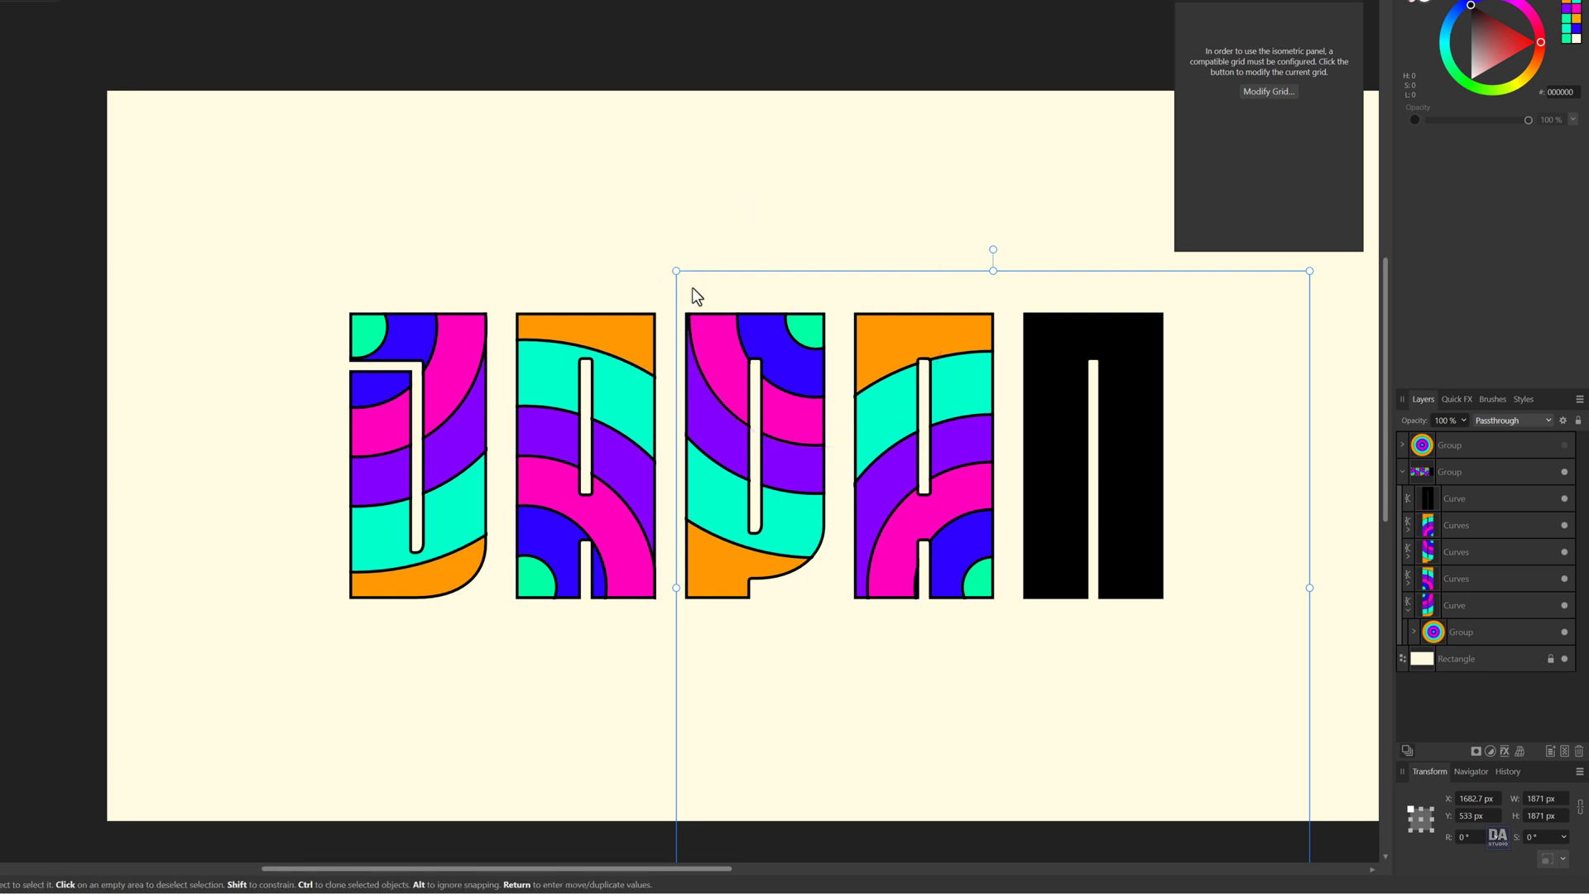
drag(676, 271, 660, 254)
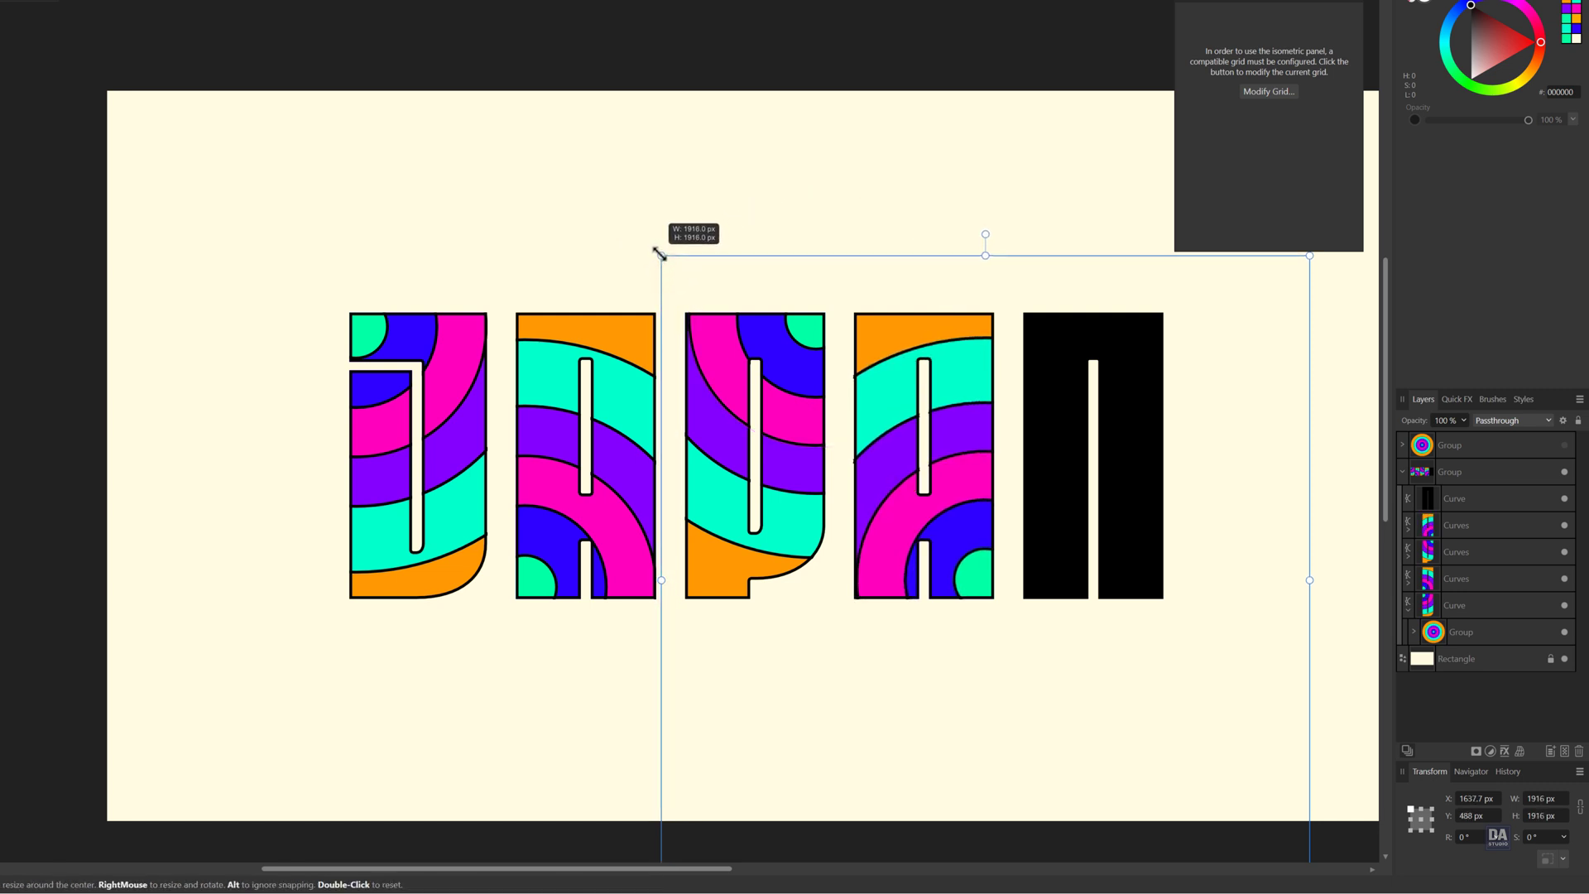
drag(762, 320, 758, 322)
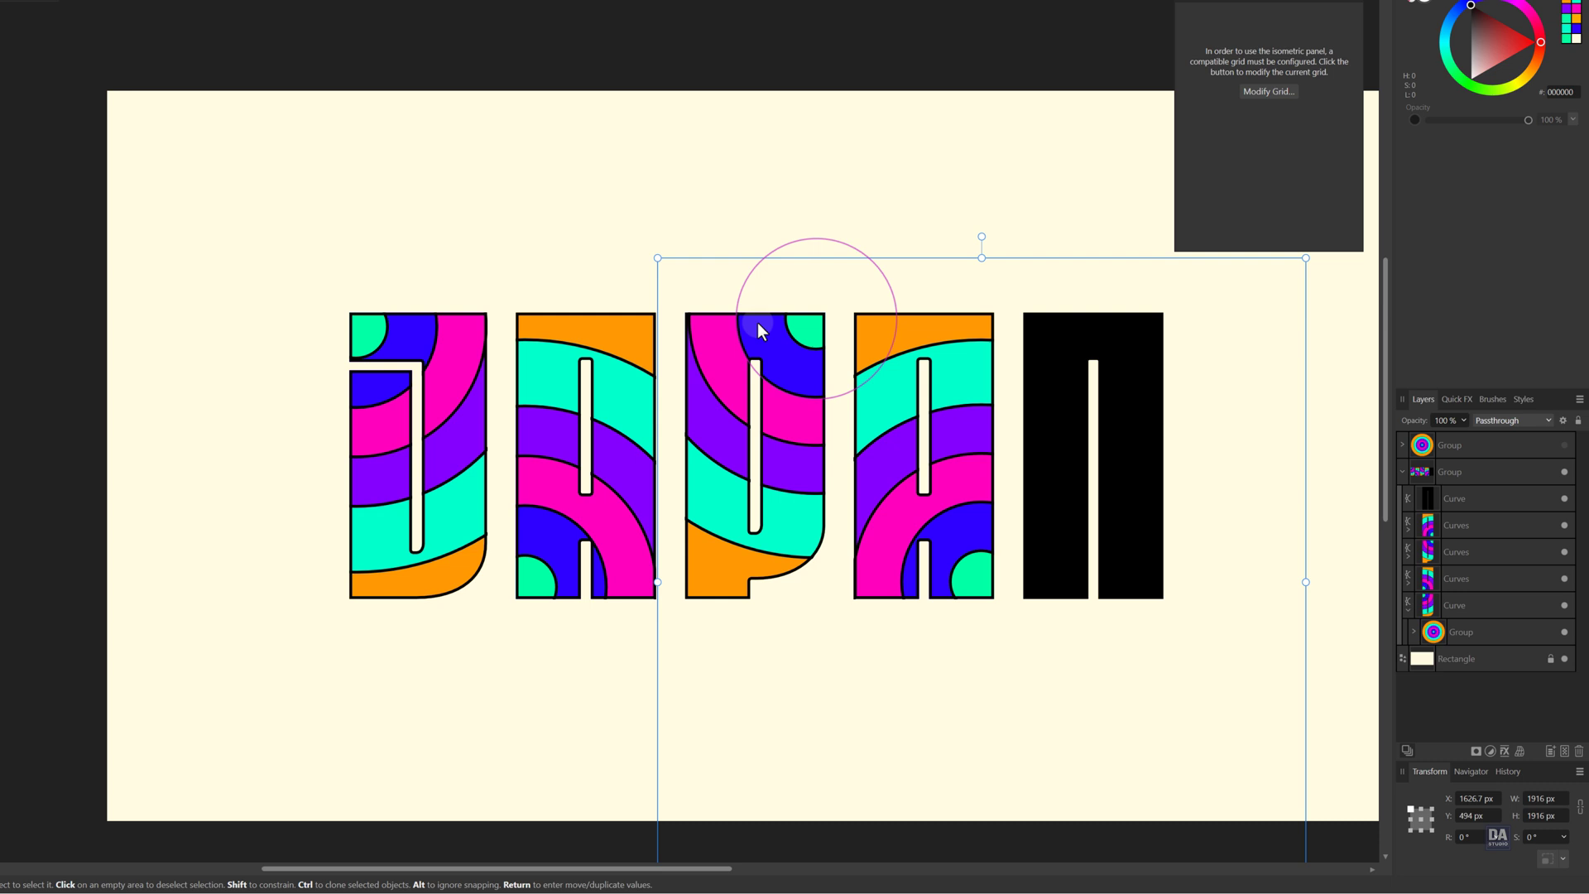
- Reveal the last circle group and nest it under the N's curve in Layers
click(1469, 451)
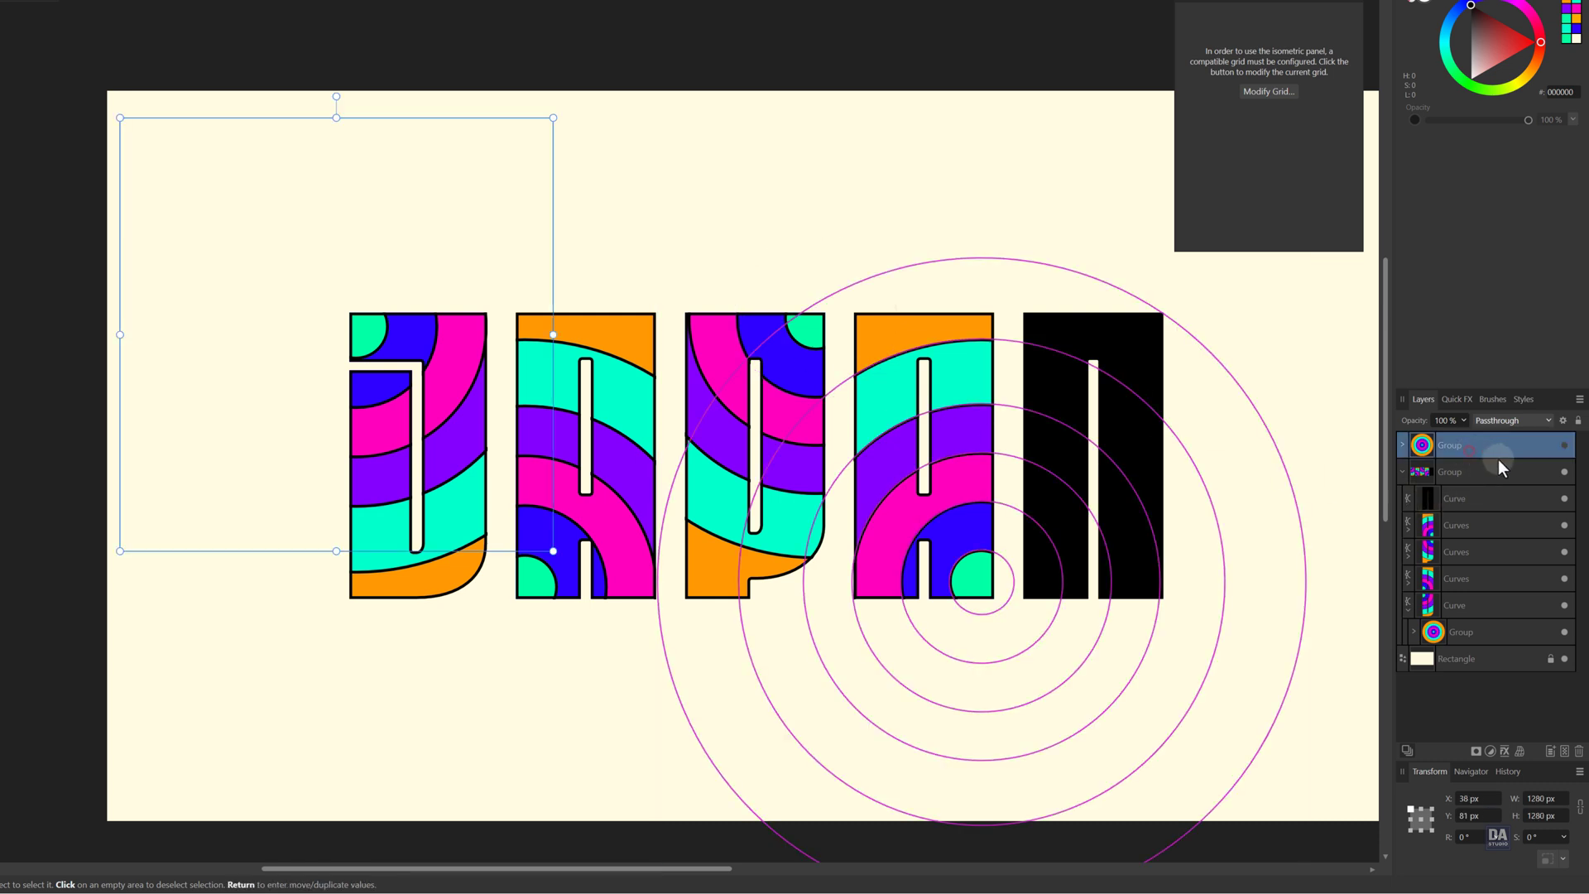
click(1565, 445)
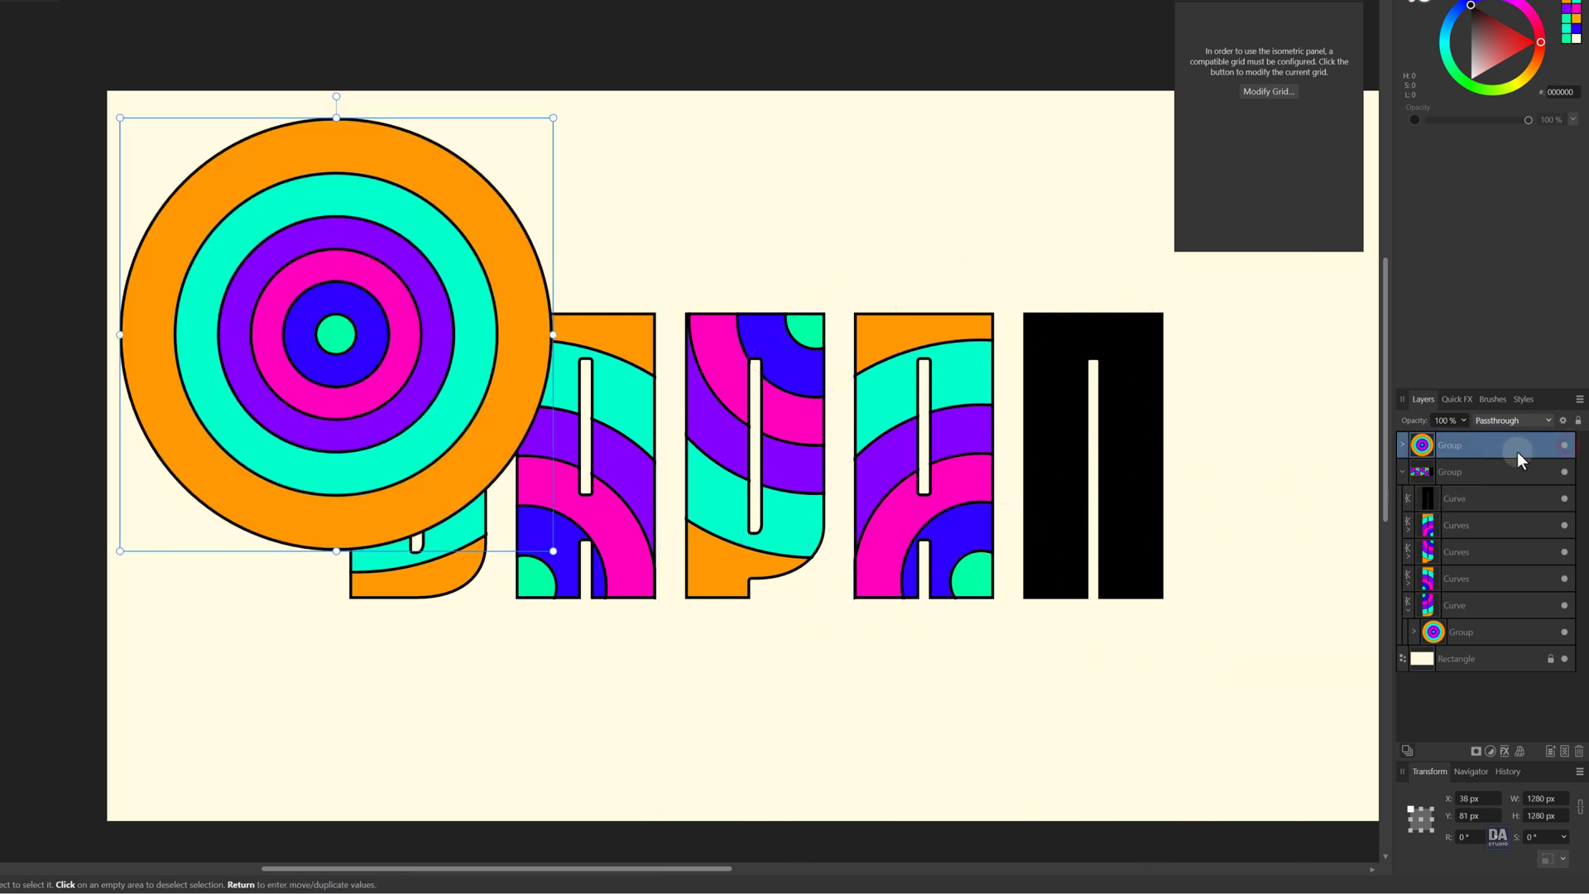
drag(1517, 450, 1516, 508)
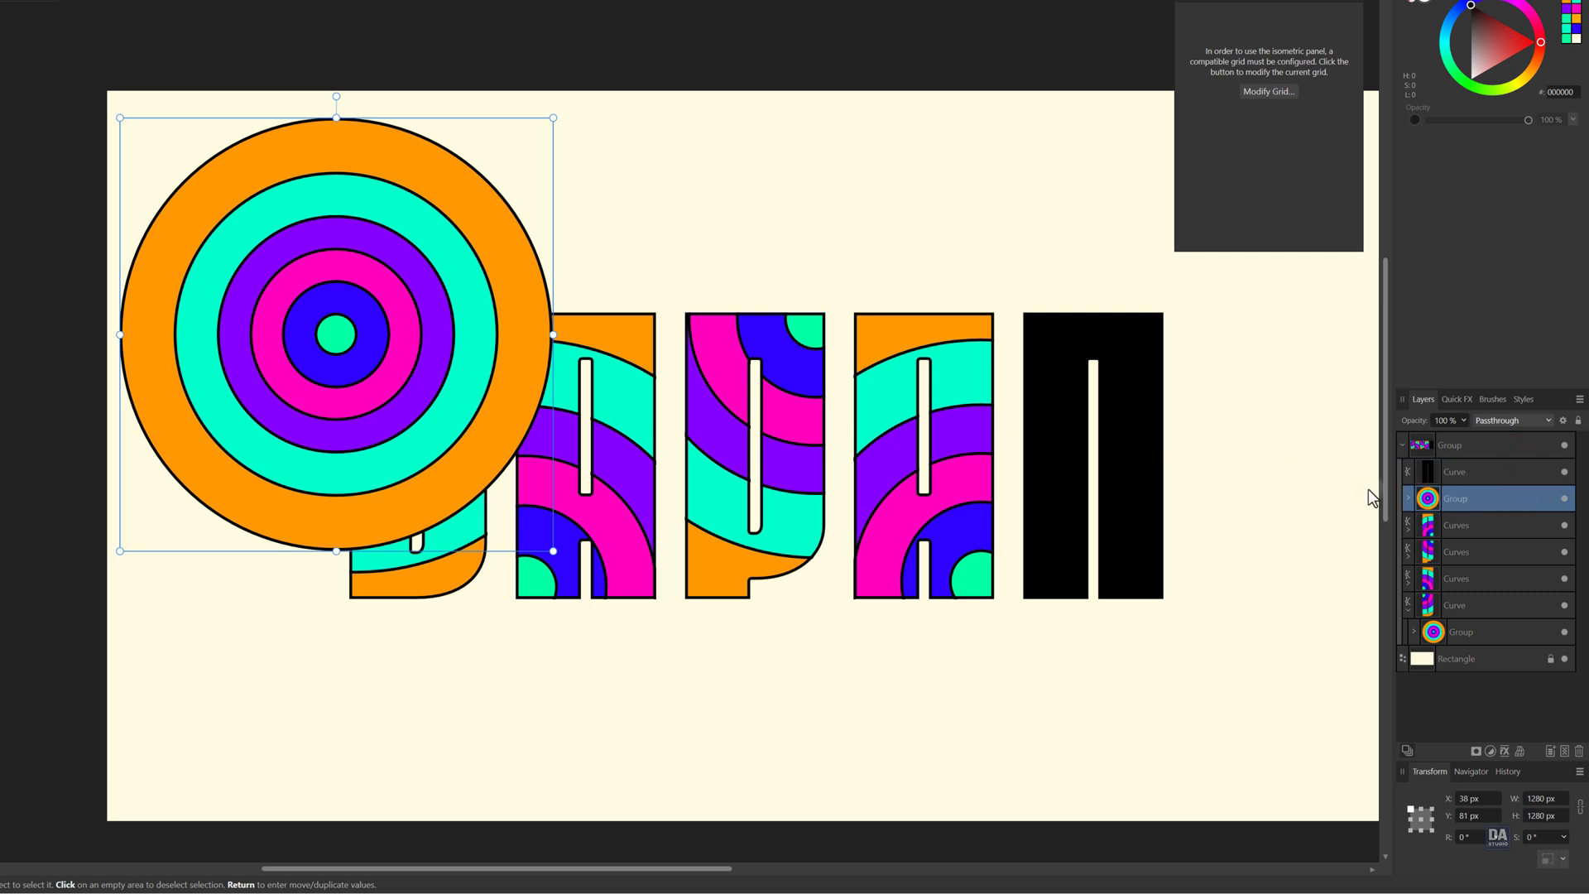
key(Delete)
- Move the circle pattern onto the N and enlarge it over the letter
mouse_move(287, 415)
mouse_down()
mouse_move(391, 451)
mouse_move(1026, 380)
mouse_up()
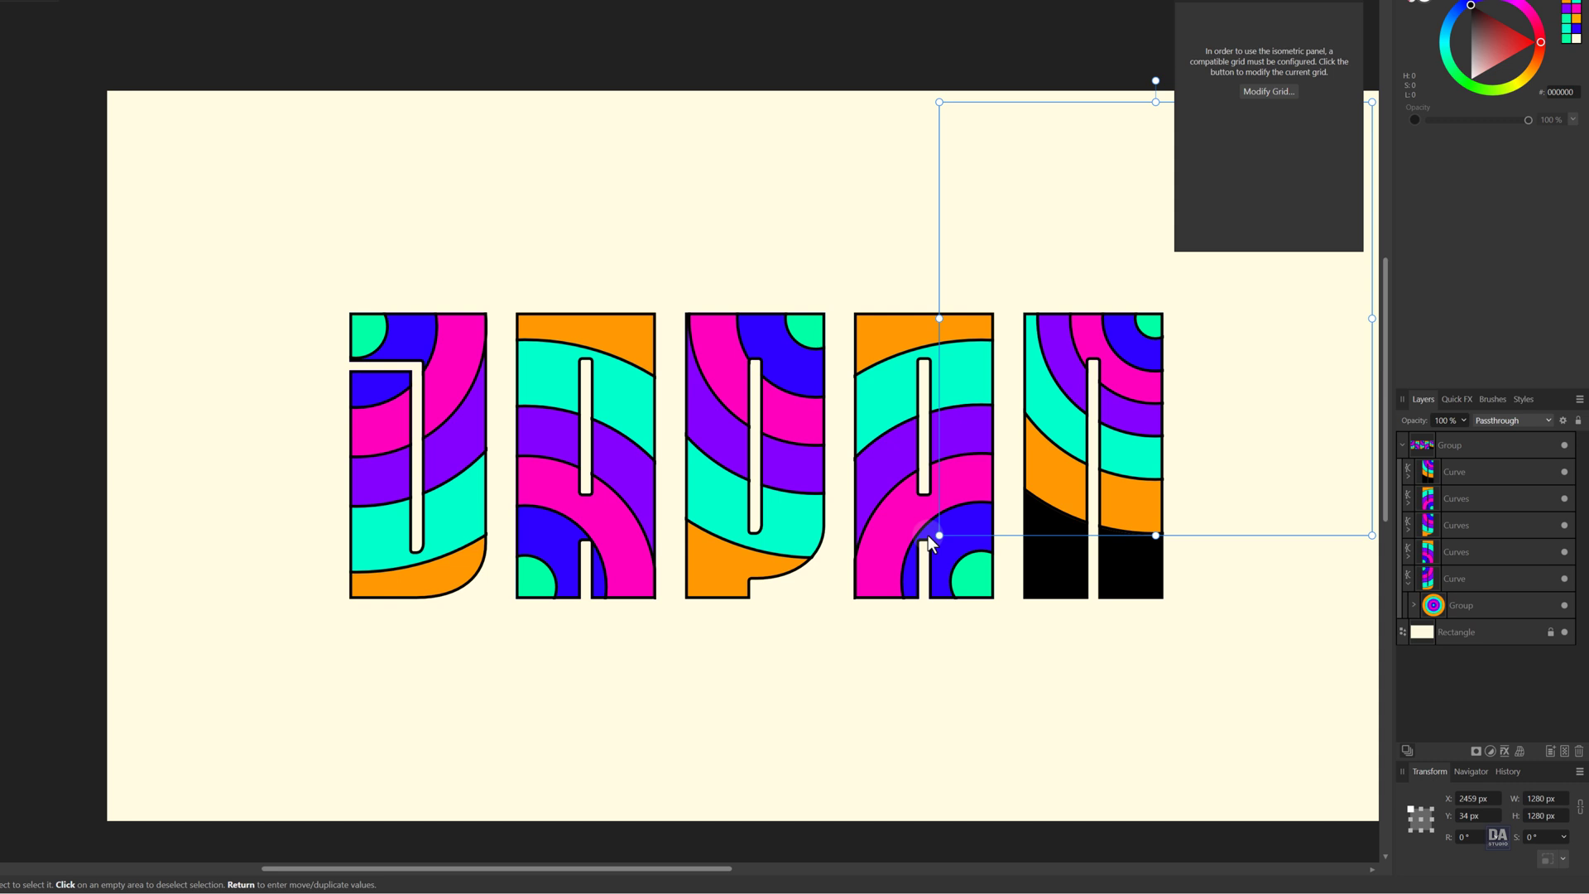
drag(927, 535, 931, 655)
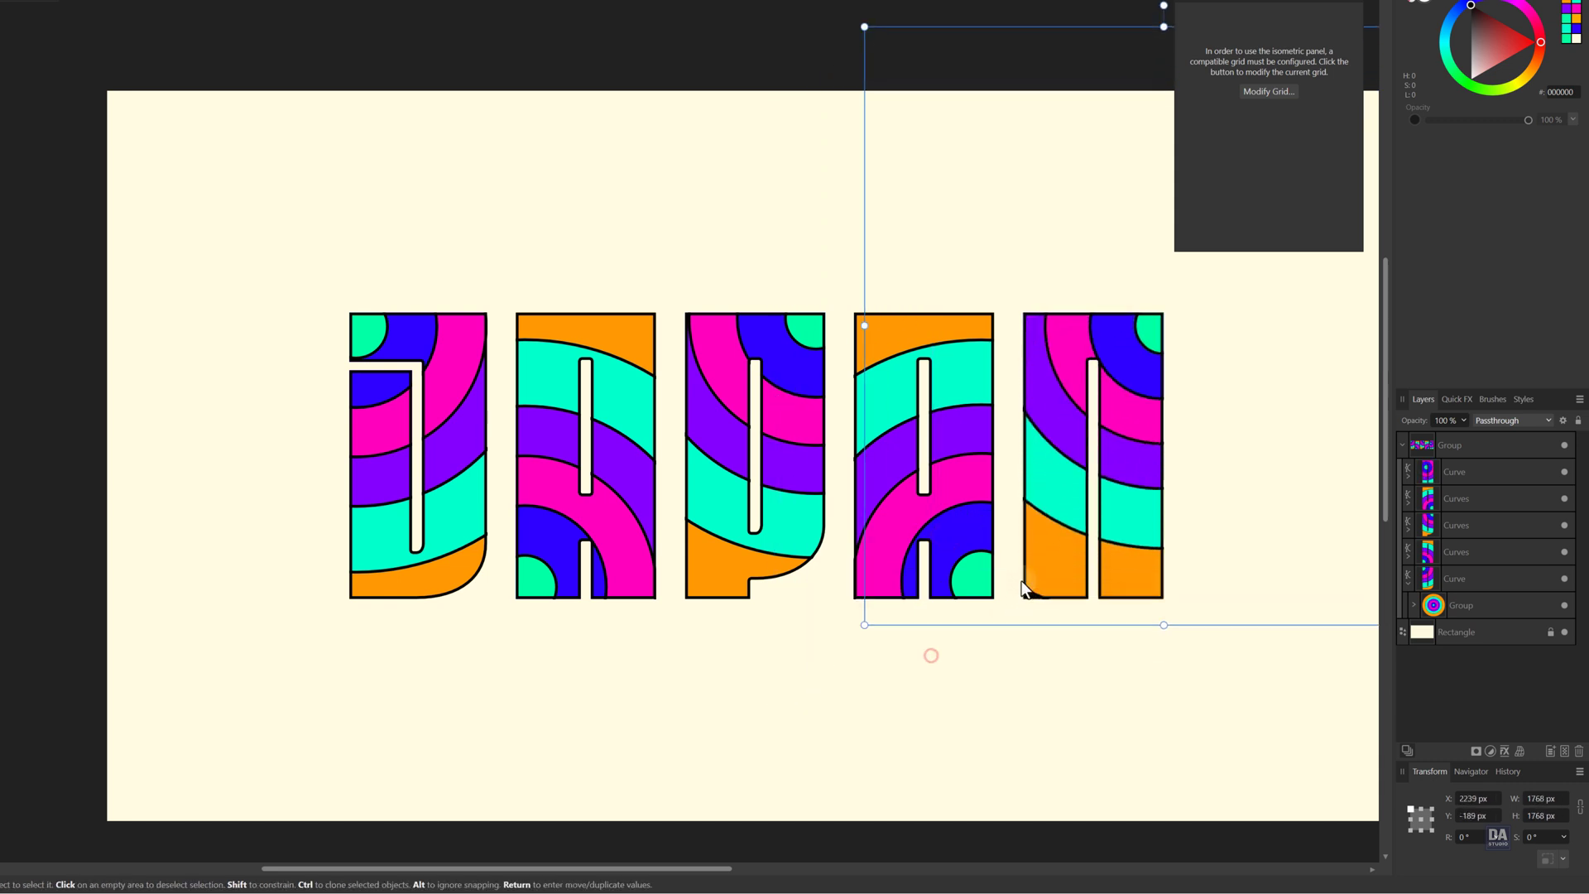
mouse_move(1021, 579)
mouse_down()
mouse_move(897, 563)
mouse_move(638, 572)
mouse_up()
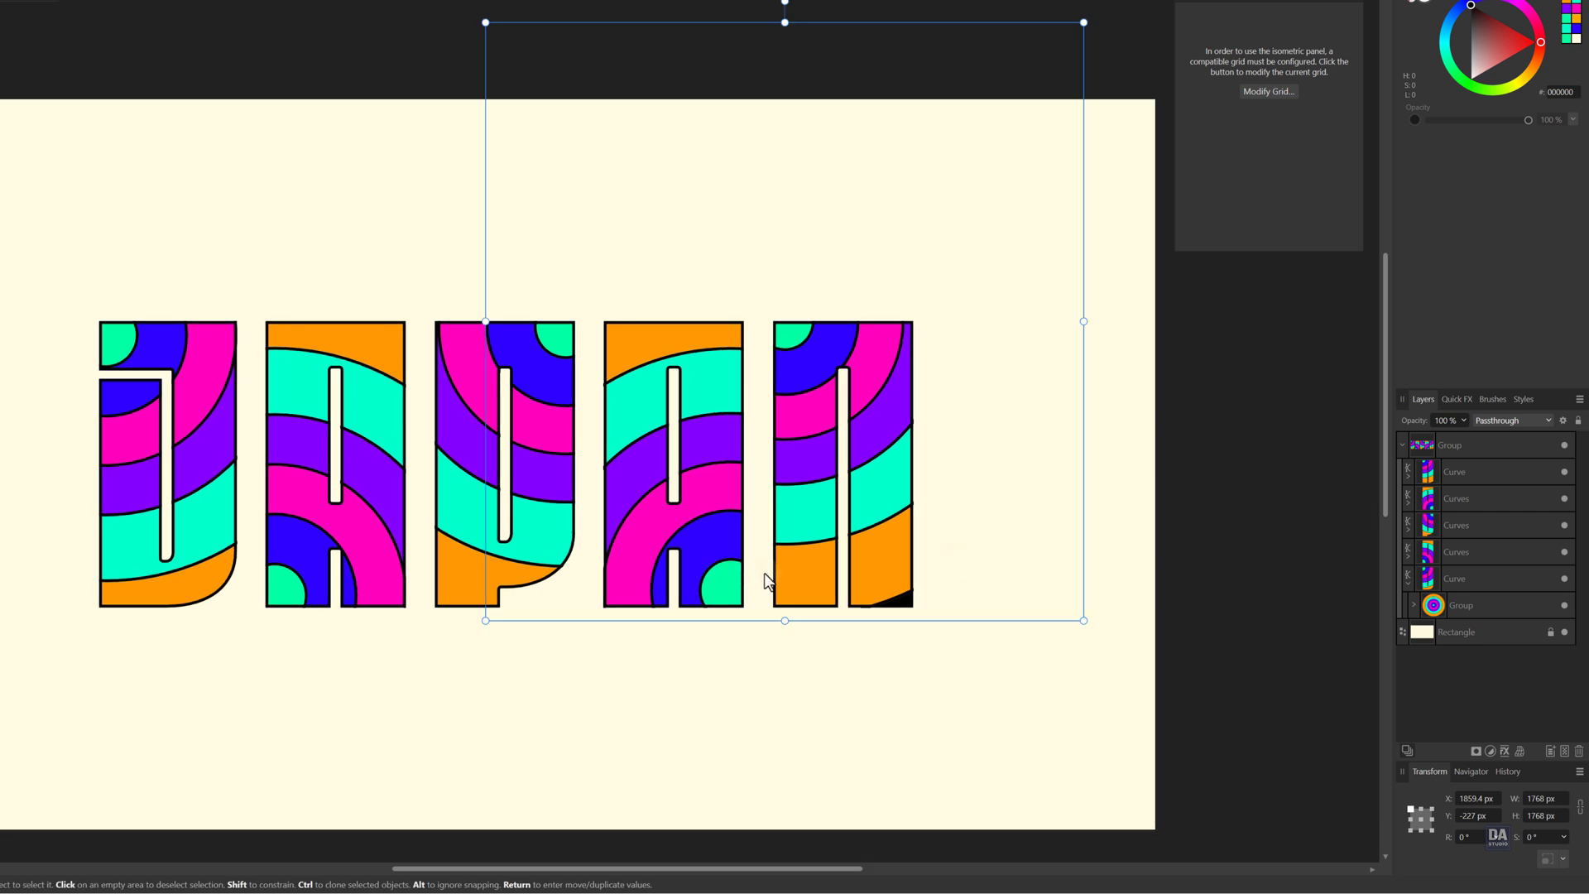
- Enlarge the N's pattern over its corner, then give all letters 2.5 pt outside-aligned strokes
mouse_move(1084, 620)
mouse_down()
mouse_move(1127, 654)
mouse_move(1050, 607)
mouse_up()
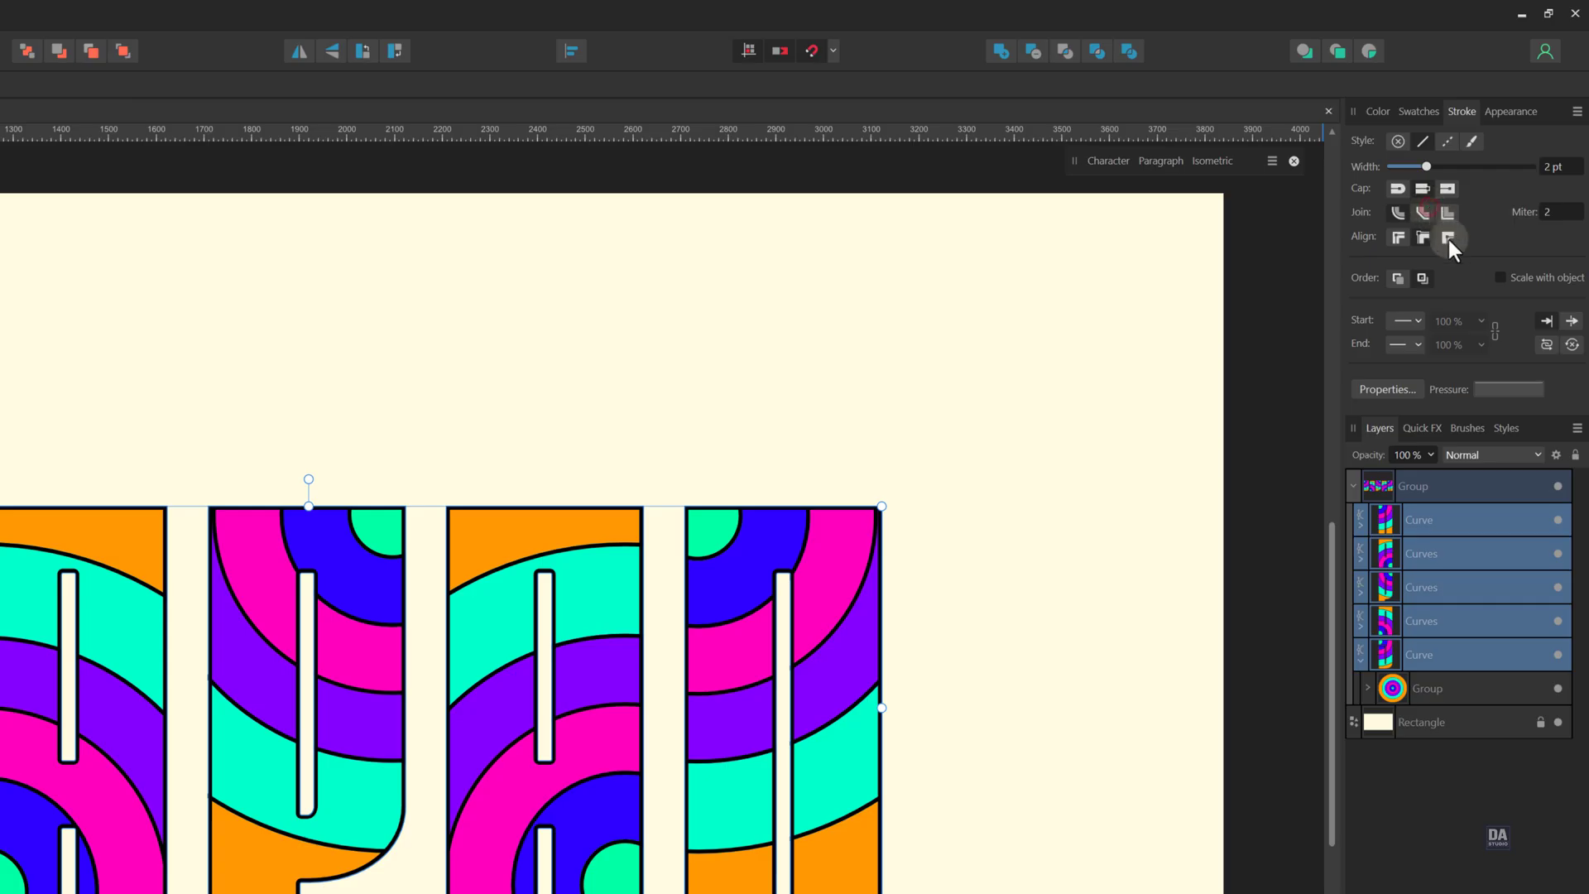
click(1448, 239)
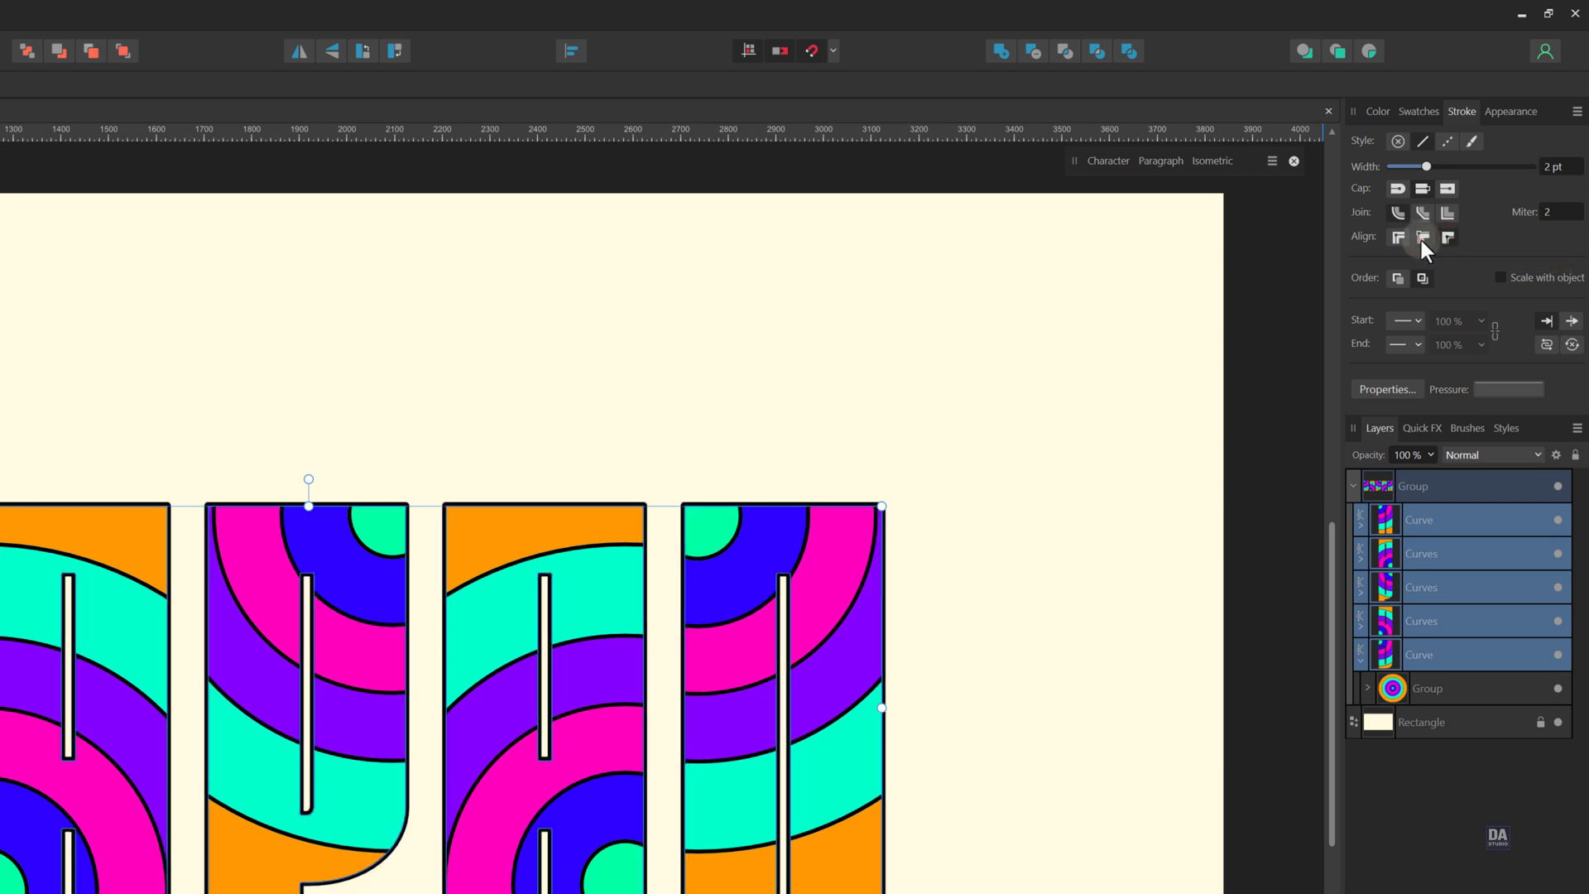
click(1422, 239)
click(1394, 240)
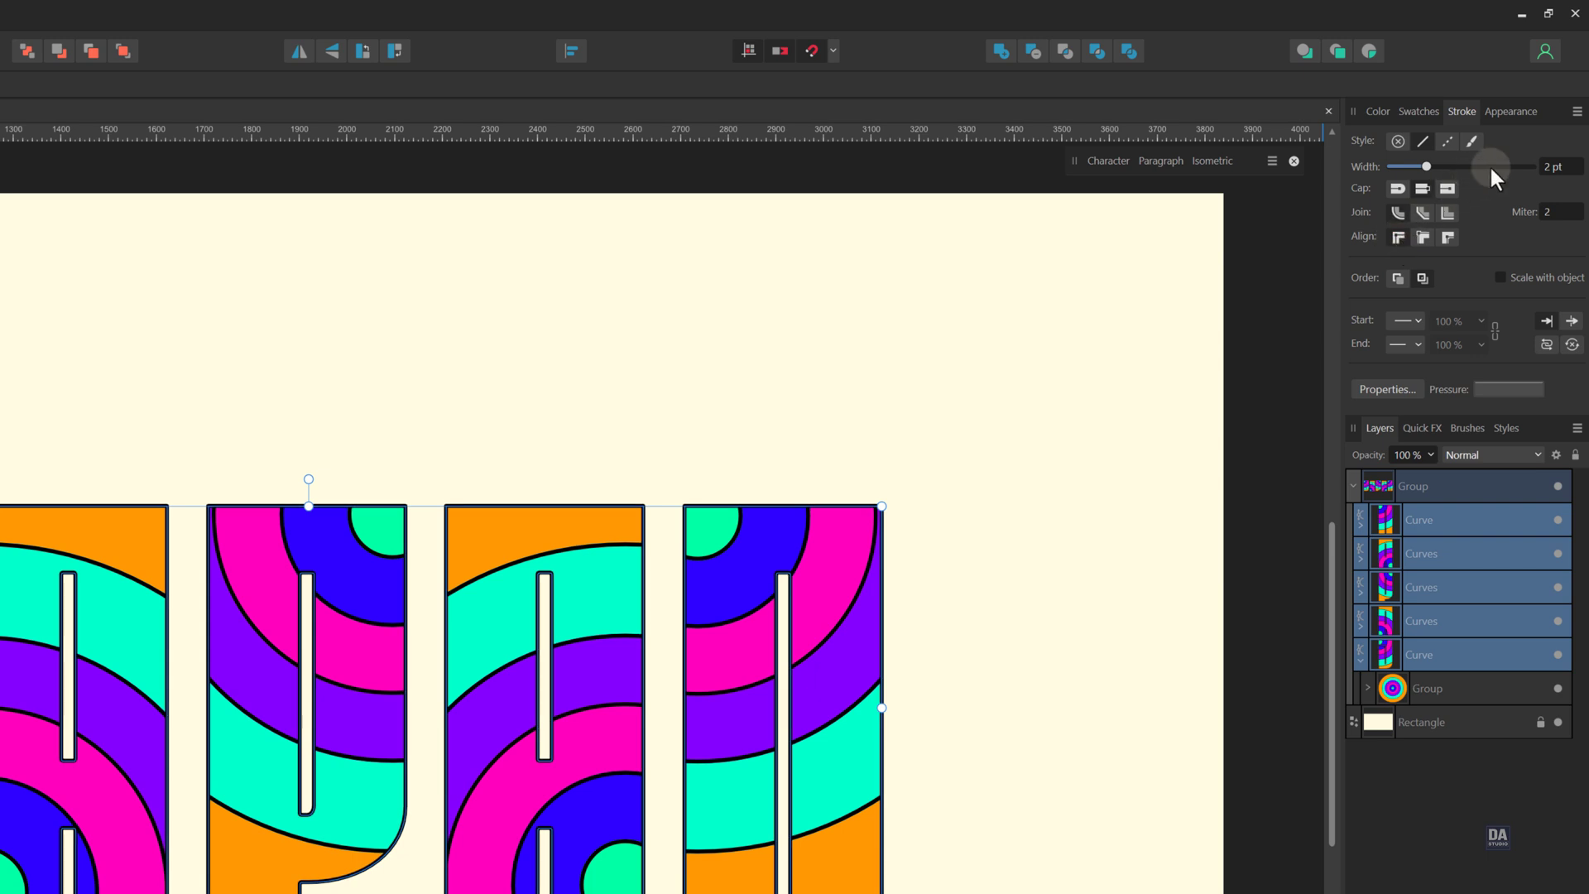
scroll(1553, 162, up, 1)
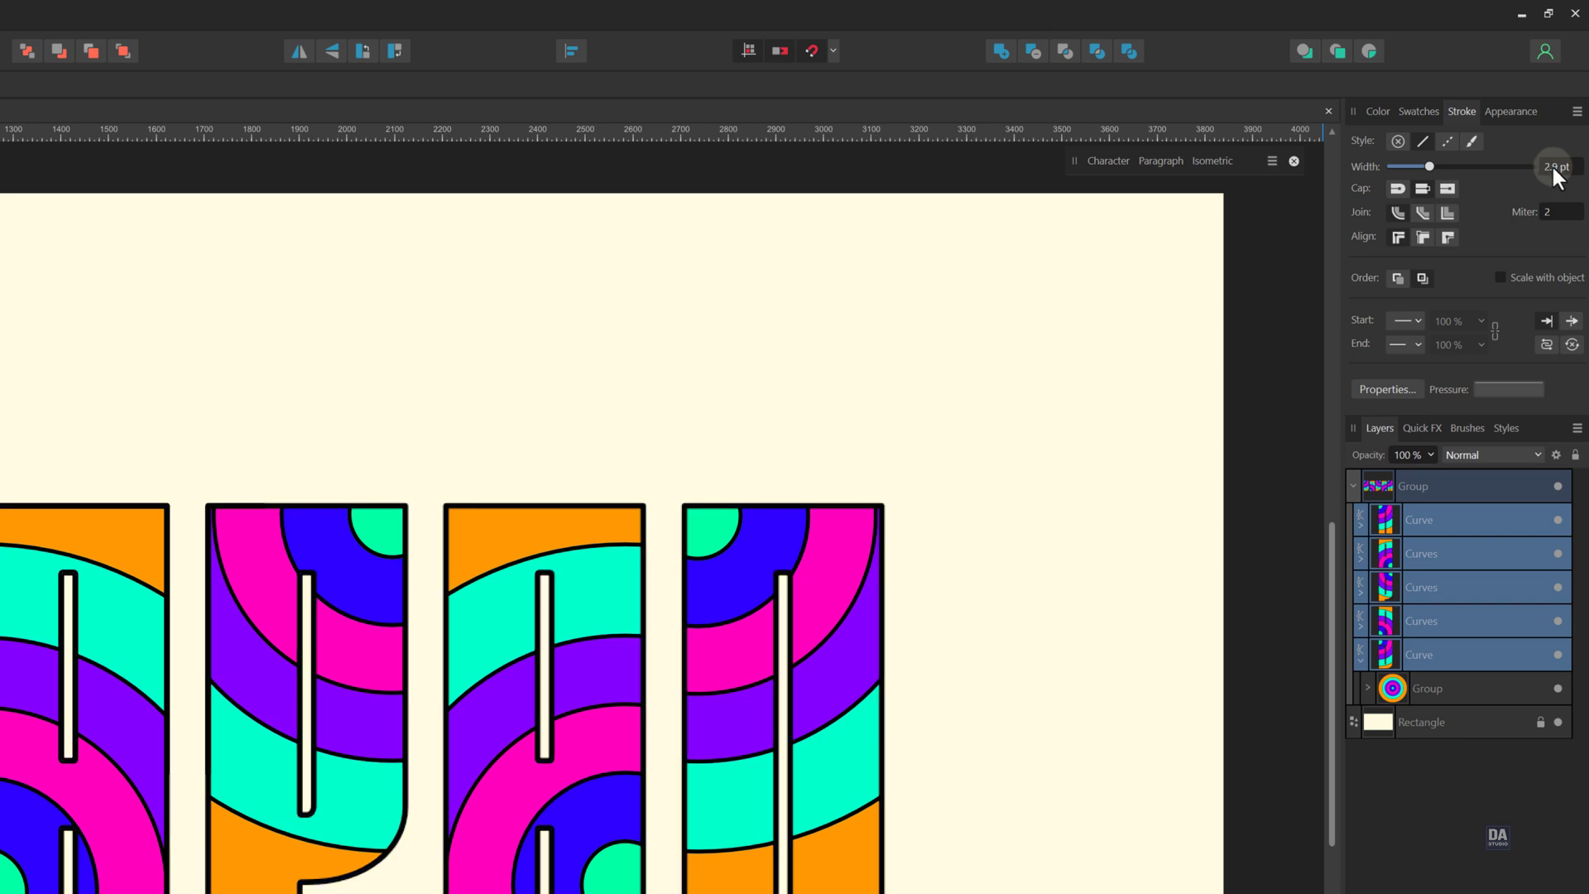
scroll(1553, 162, down, 4)
scroll(1552, 164, down, 1)
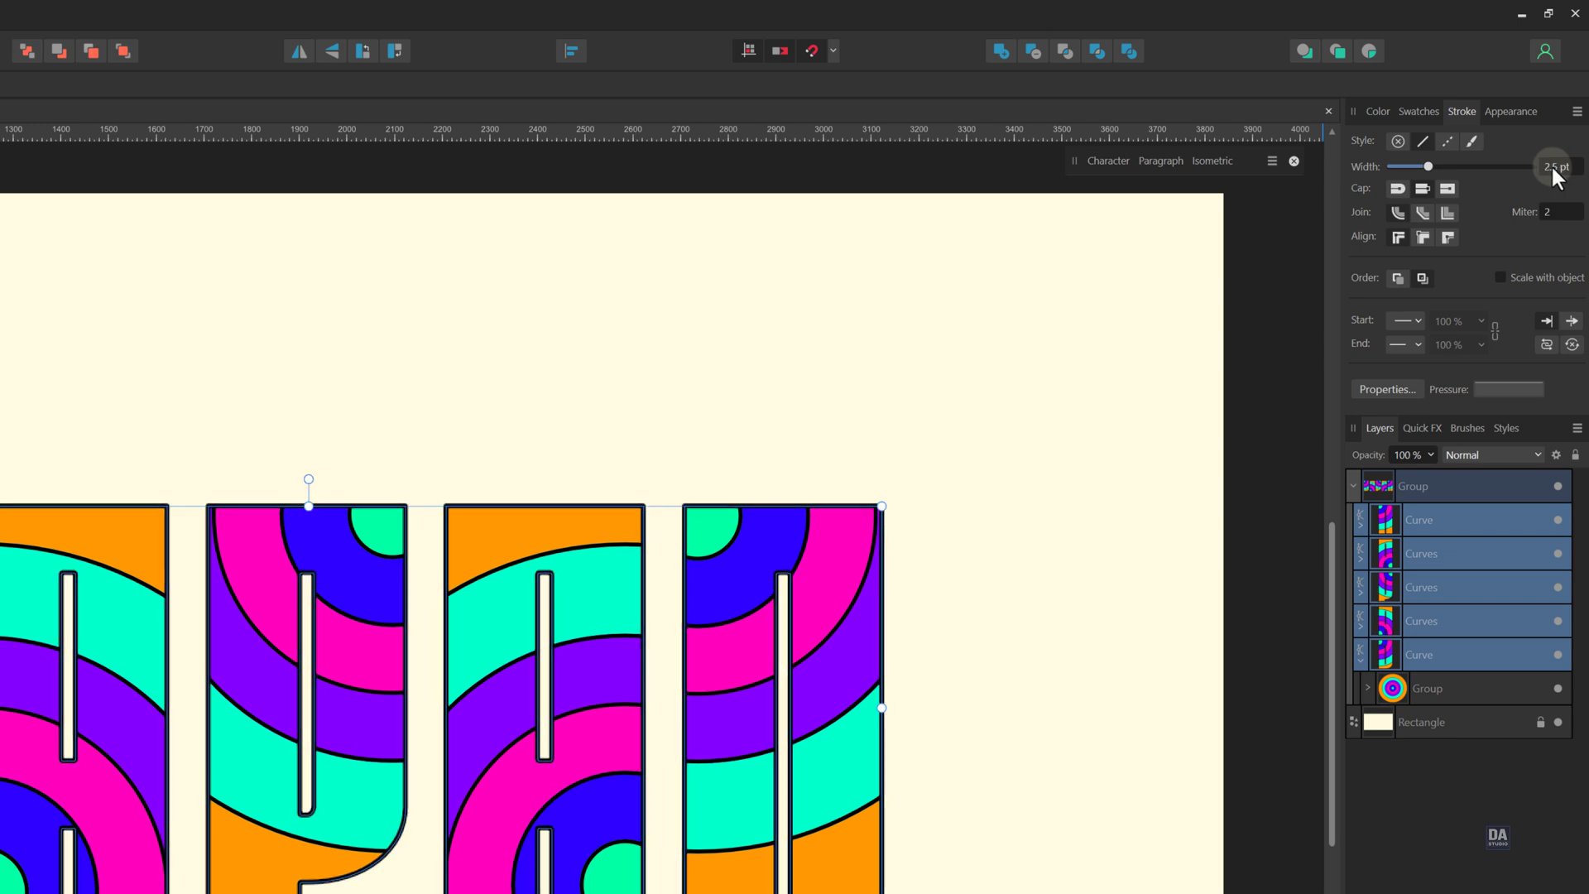